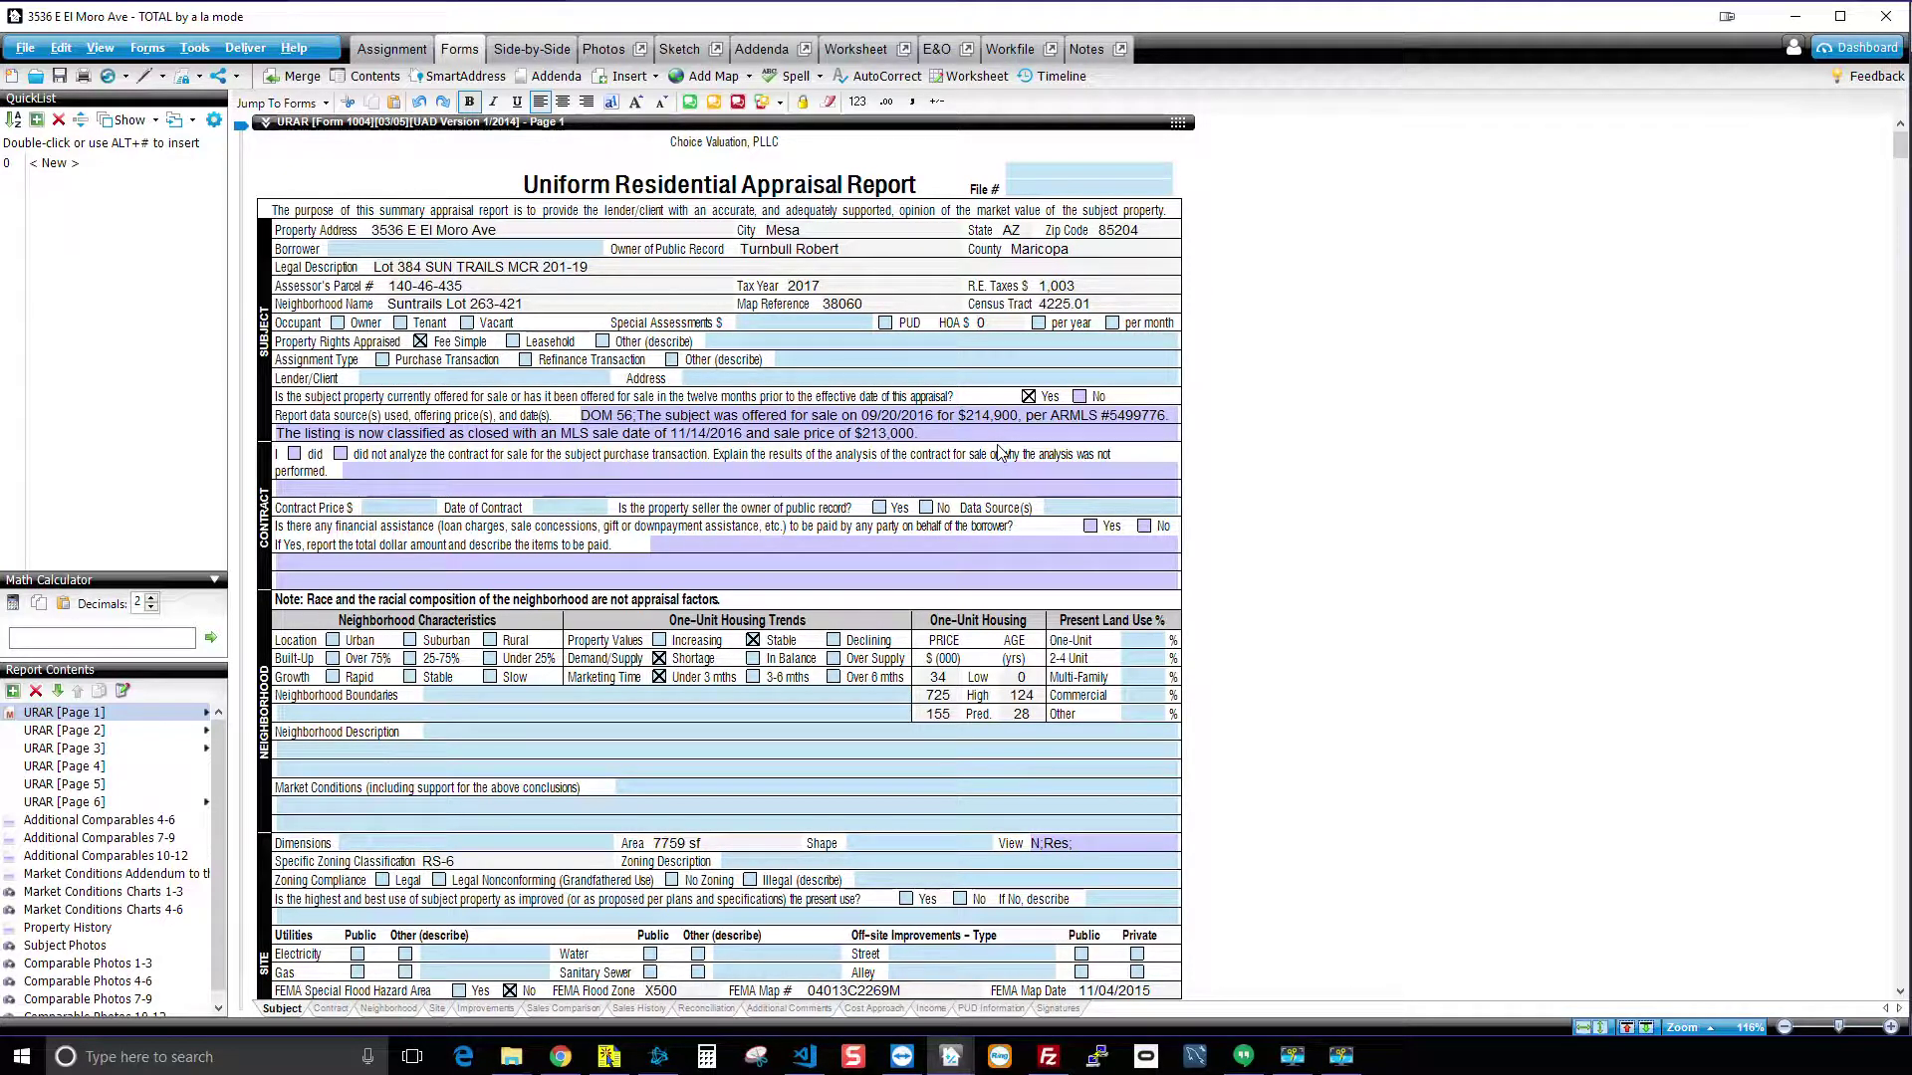
Step: Open the appraisal's workfile and preview the PropertyReport_32 PDF
{"action": "type", "text": "."}
{"action": "left_click", "coordinate": [1019, 50]}
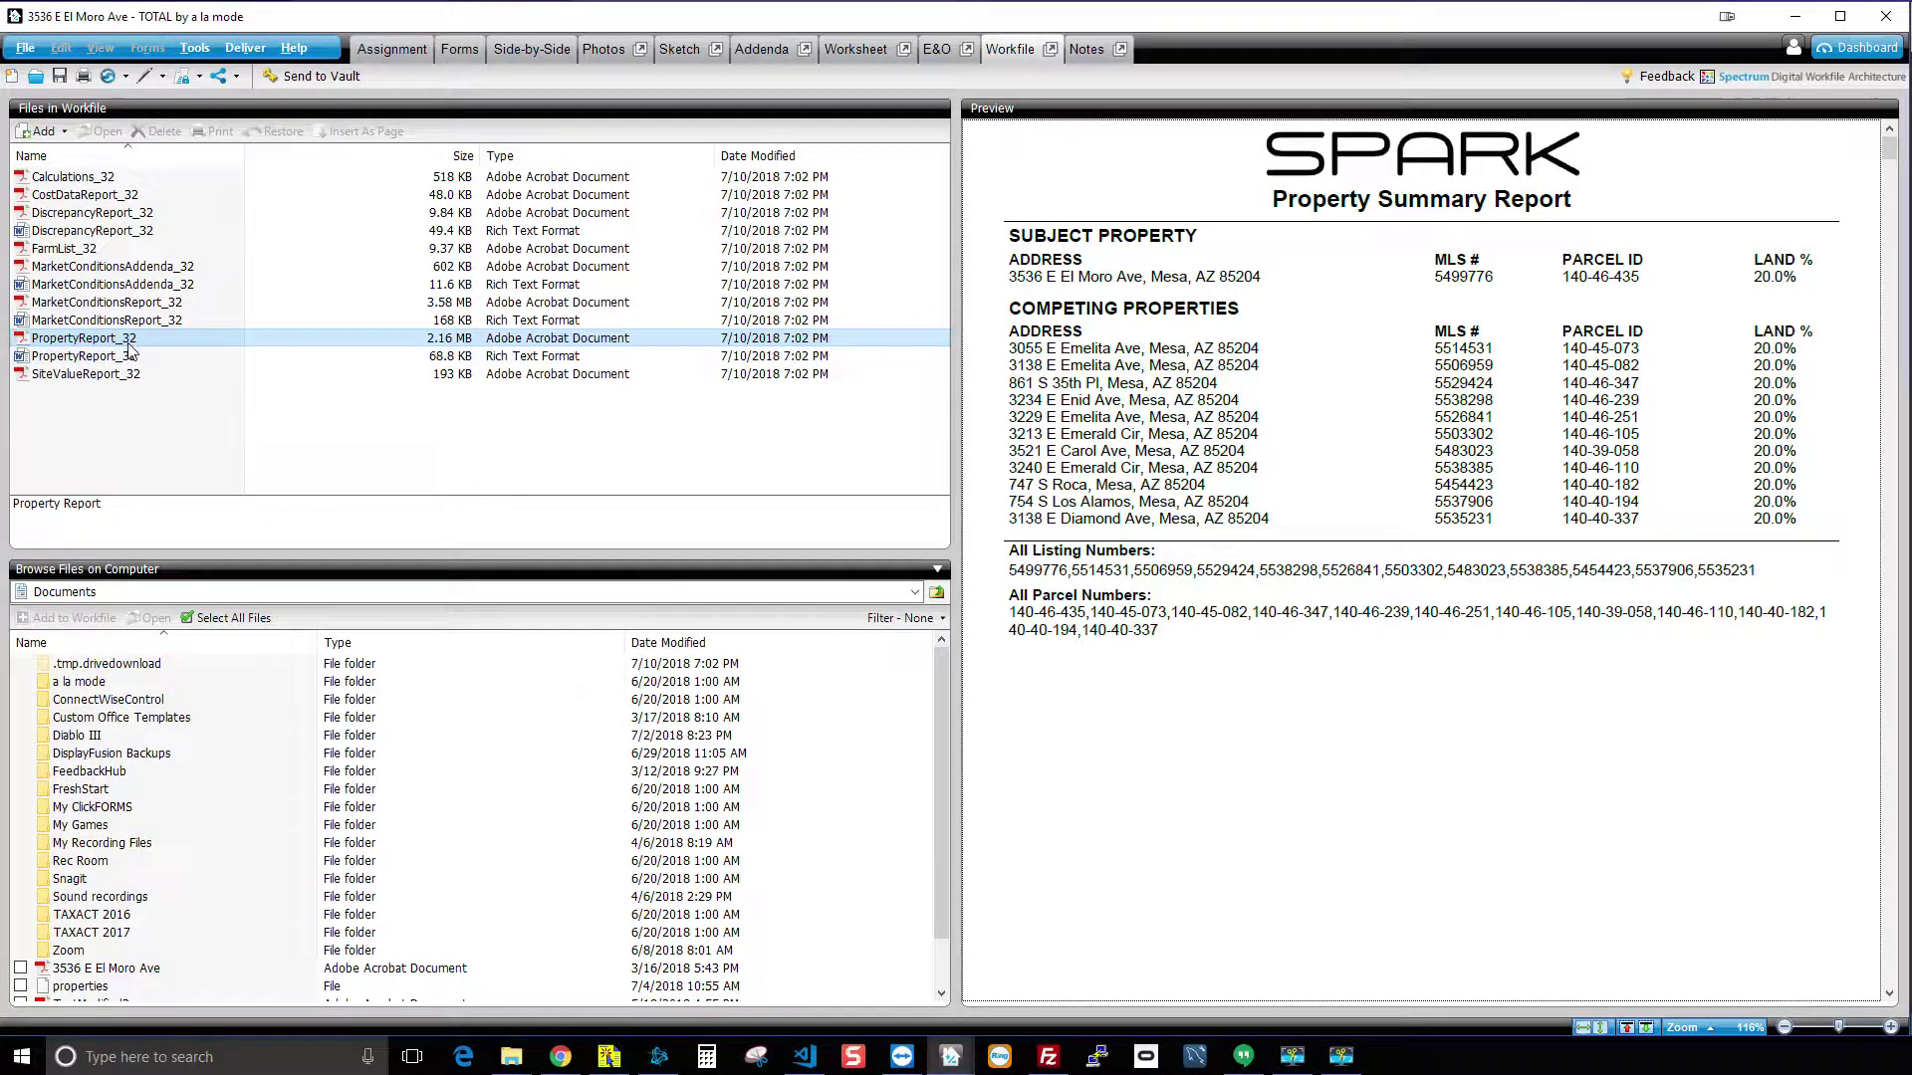
{"action": "left_click", "coordinate": [1094, 280]}
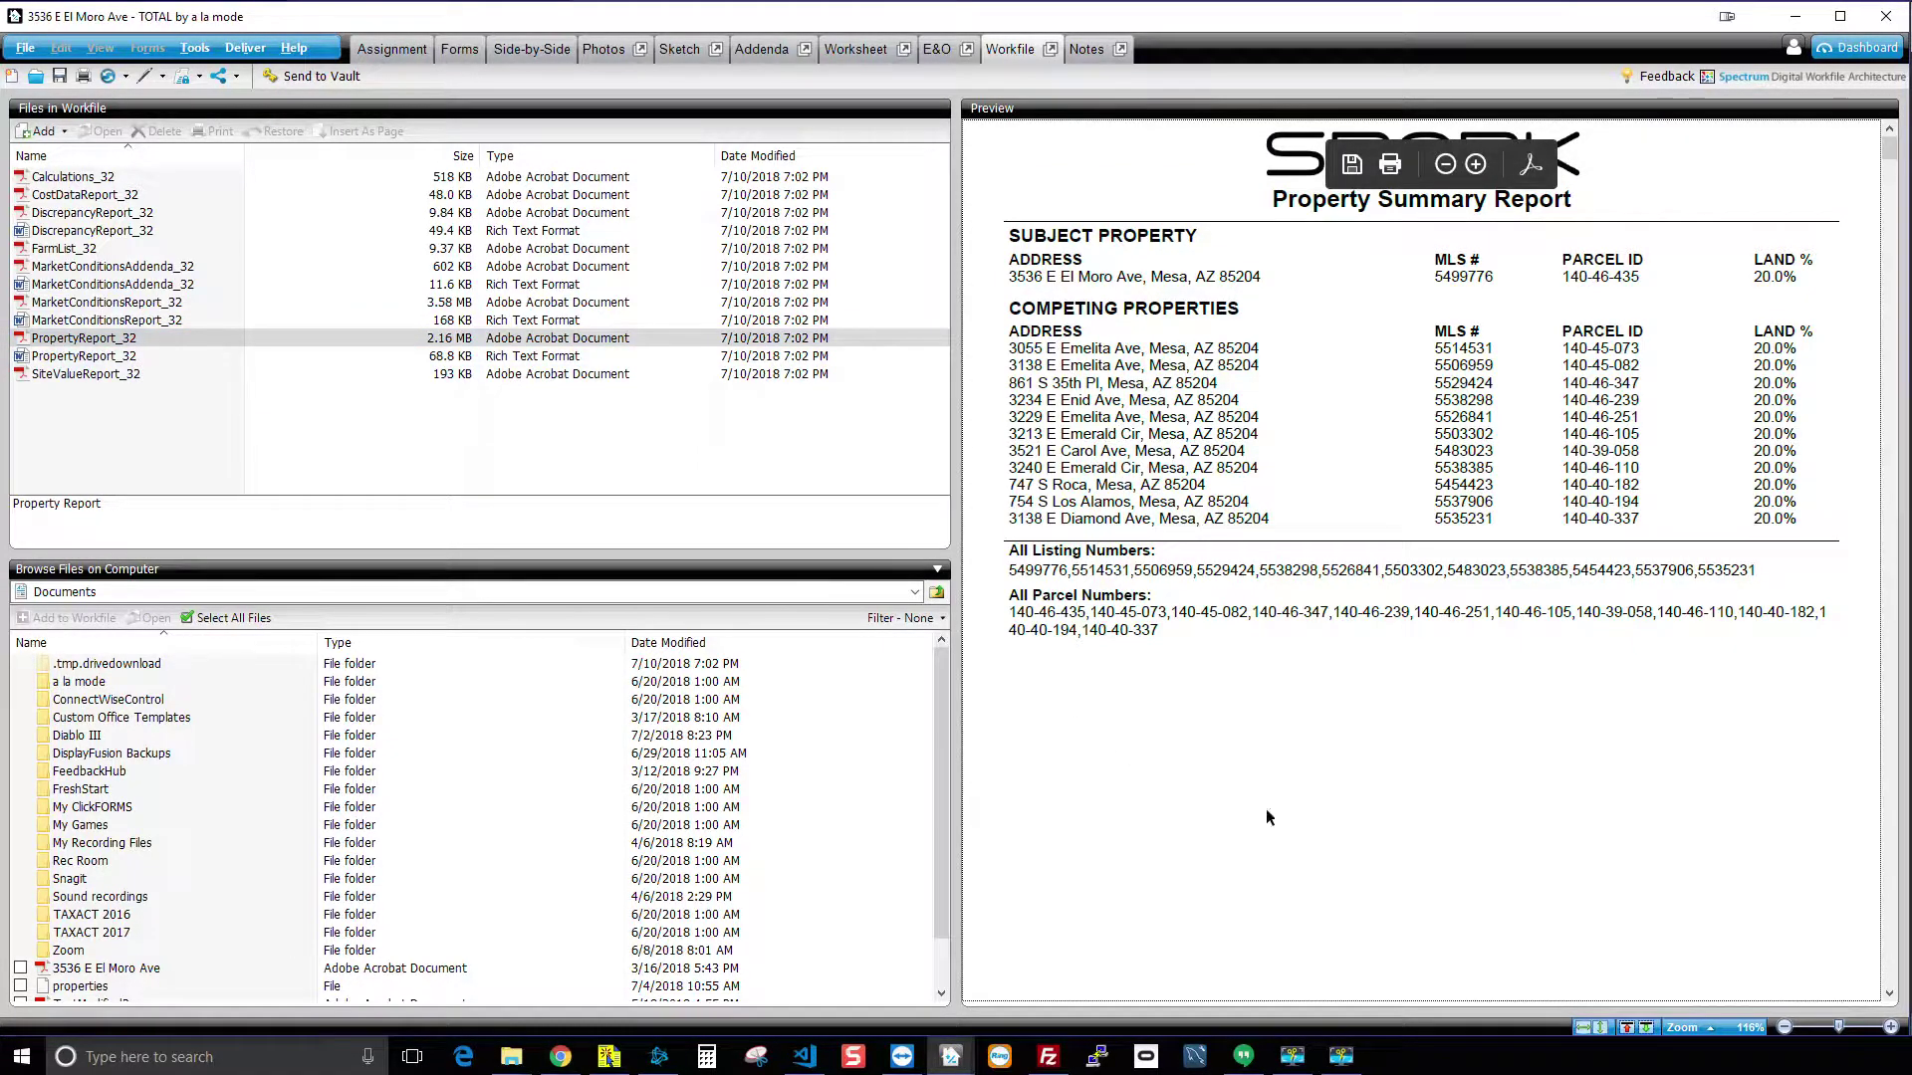
{"action": "left_click", "coordinate": [106, 342]}
Step: Examine the property identification, MLS listing characteristics and remarks in the Subject Property Report
{"action": "left_click_drag", "start_coordinate": [1894, 162], "coordinate": [1893, 222]}
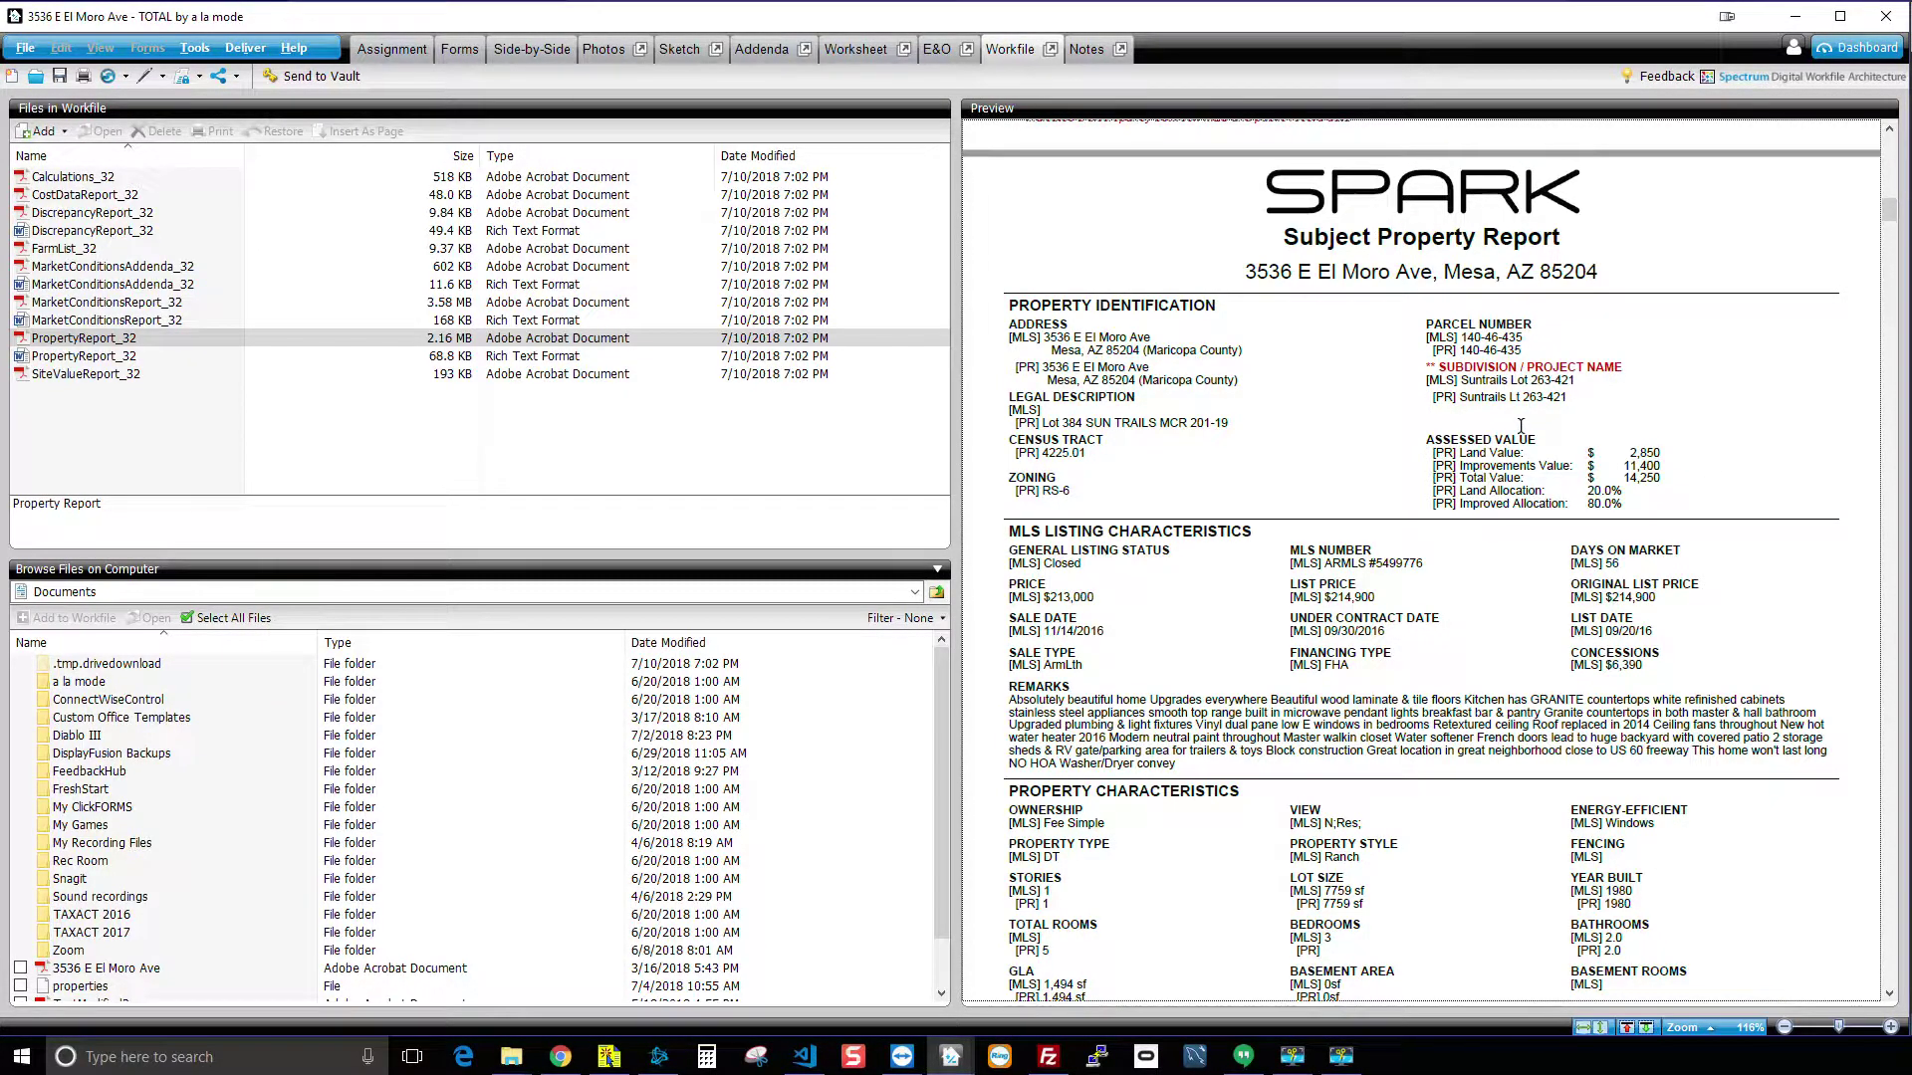
{"action": "scroll", "coordinate": [1520, 426], "scroll_direction": "down", "scroll_amount": 2}
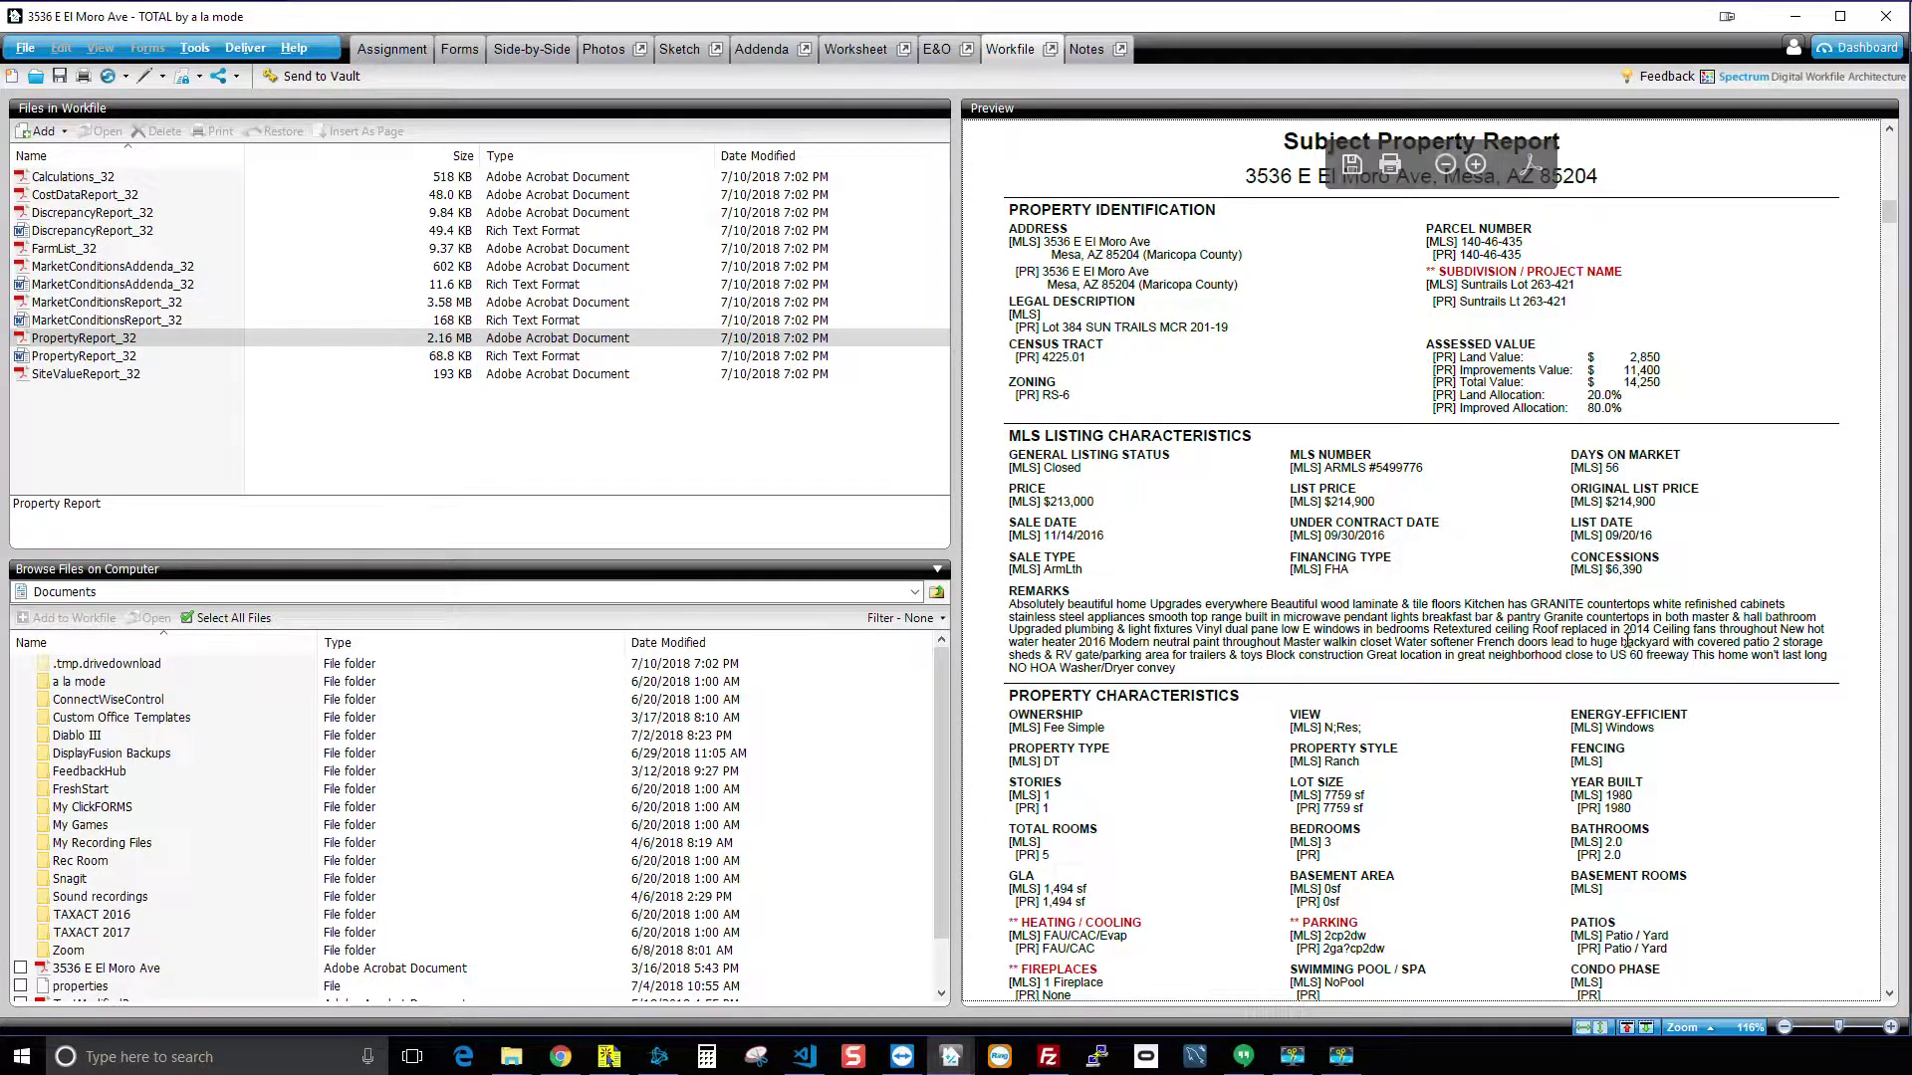
{"action": "left_click_drag", "start_coordinate": [1191, 663], "coordinate": [1018, 612]}
{"action": "left_click", "coordinate": [1017, 613]}
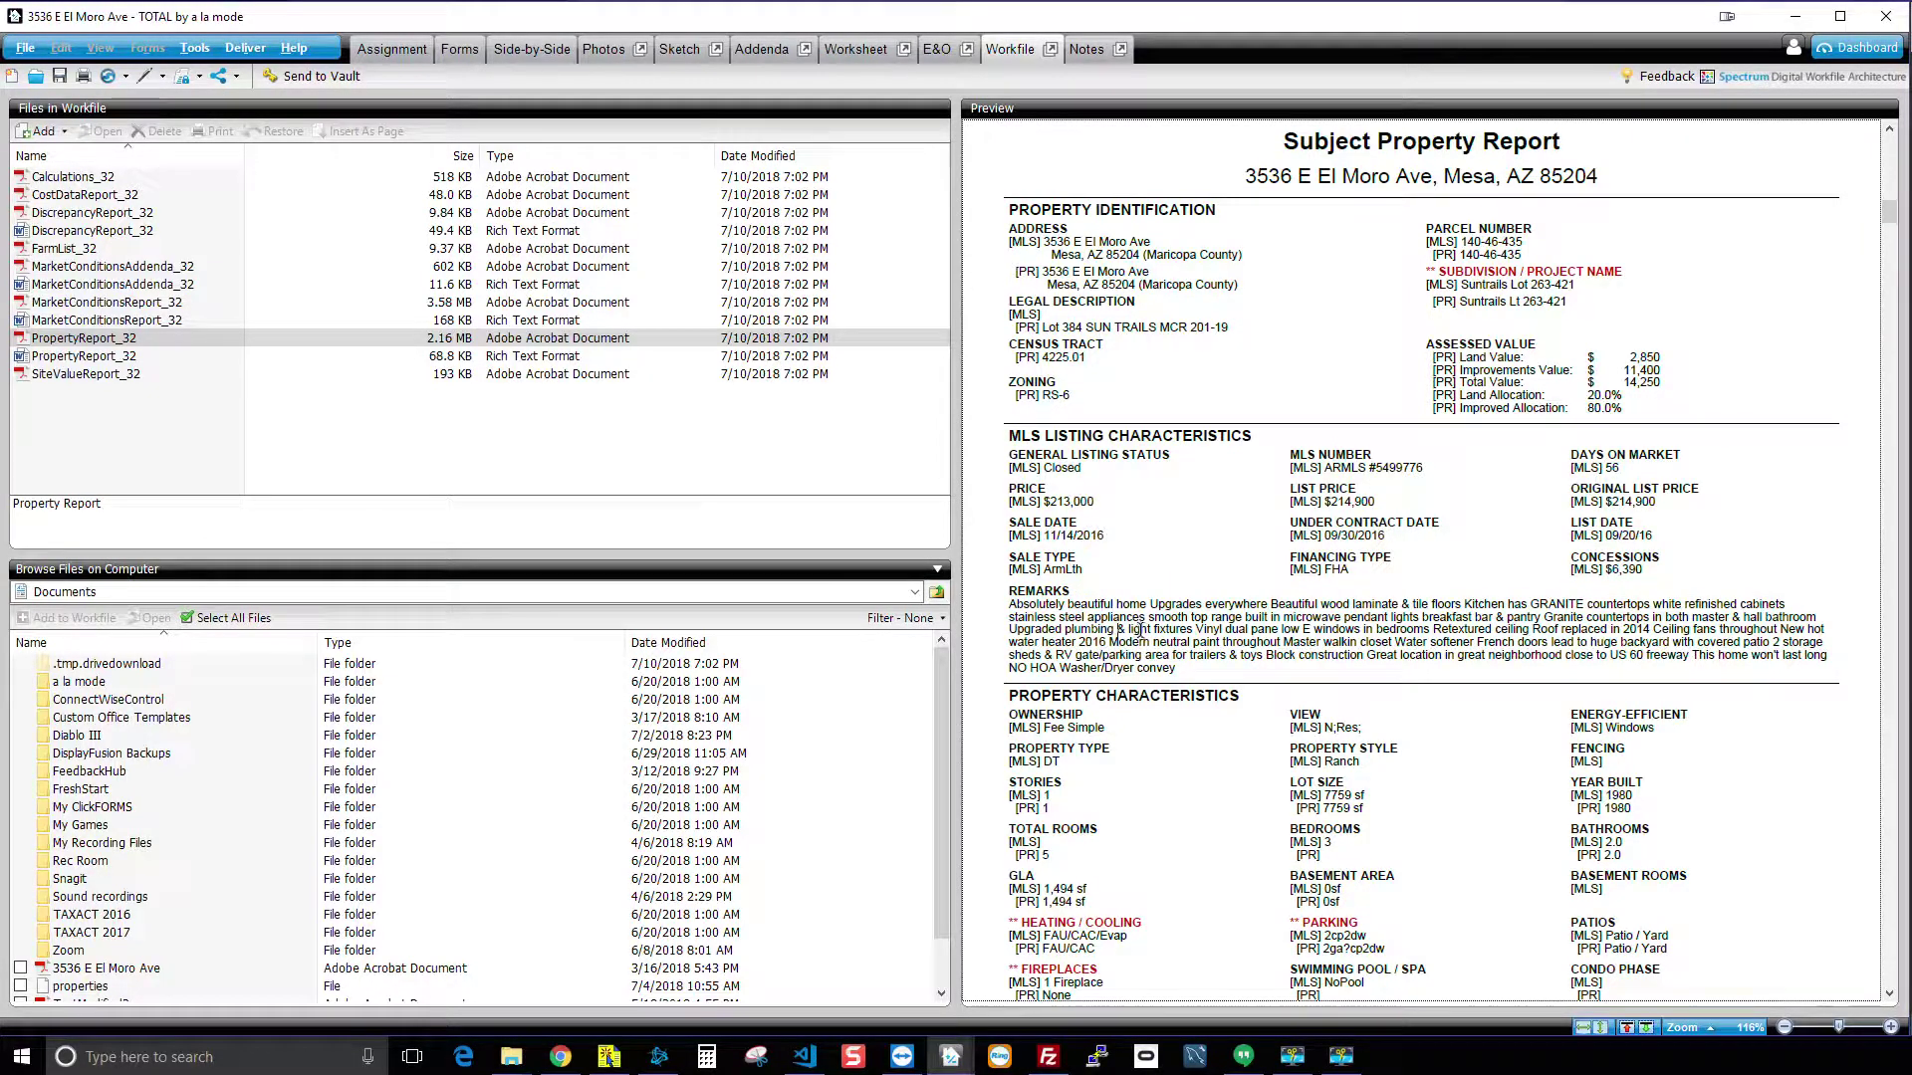
Step: Review the subject's property characteristics and discrepancies, plus its transaction, mortgage finance and MLS listing history
{"action": "scroll", "coordinate": [1120, 629], "scroll_direction": "down", "scroll_amount": 3}
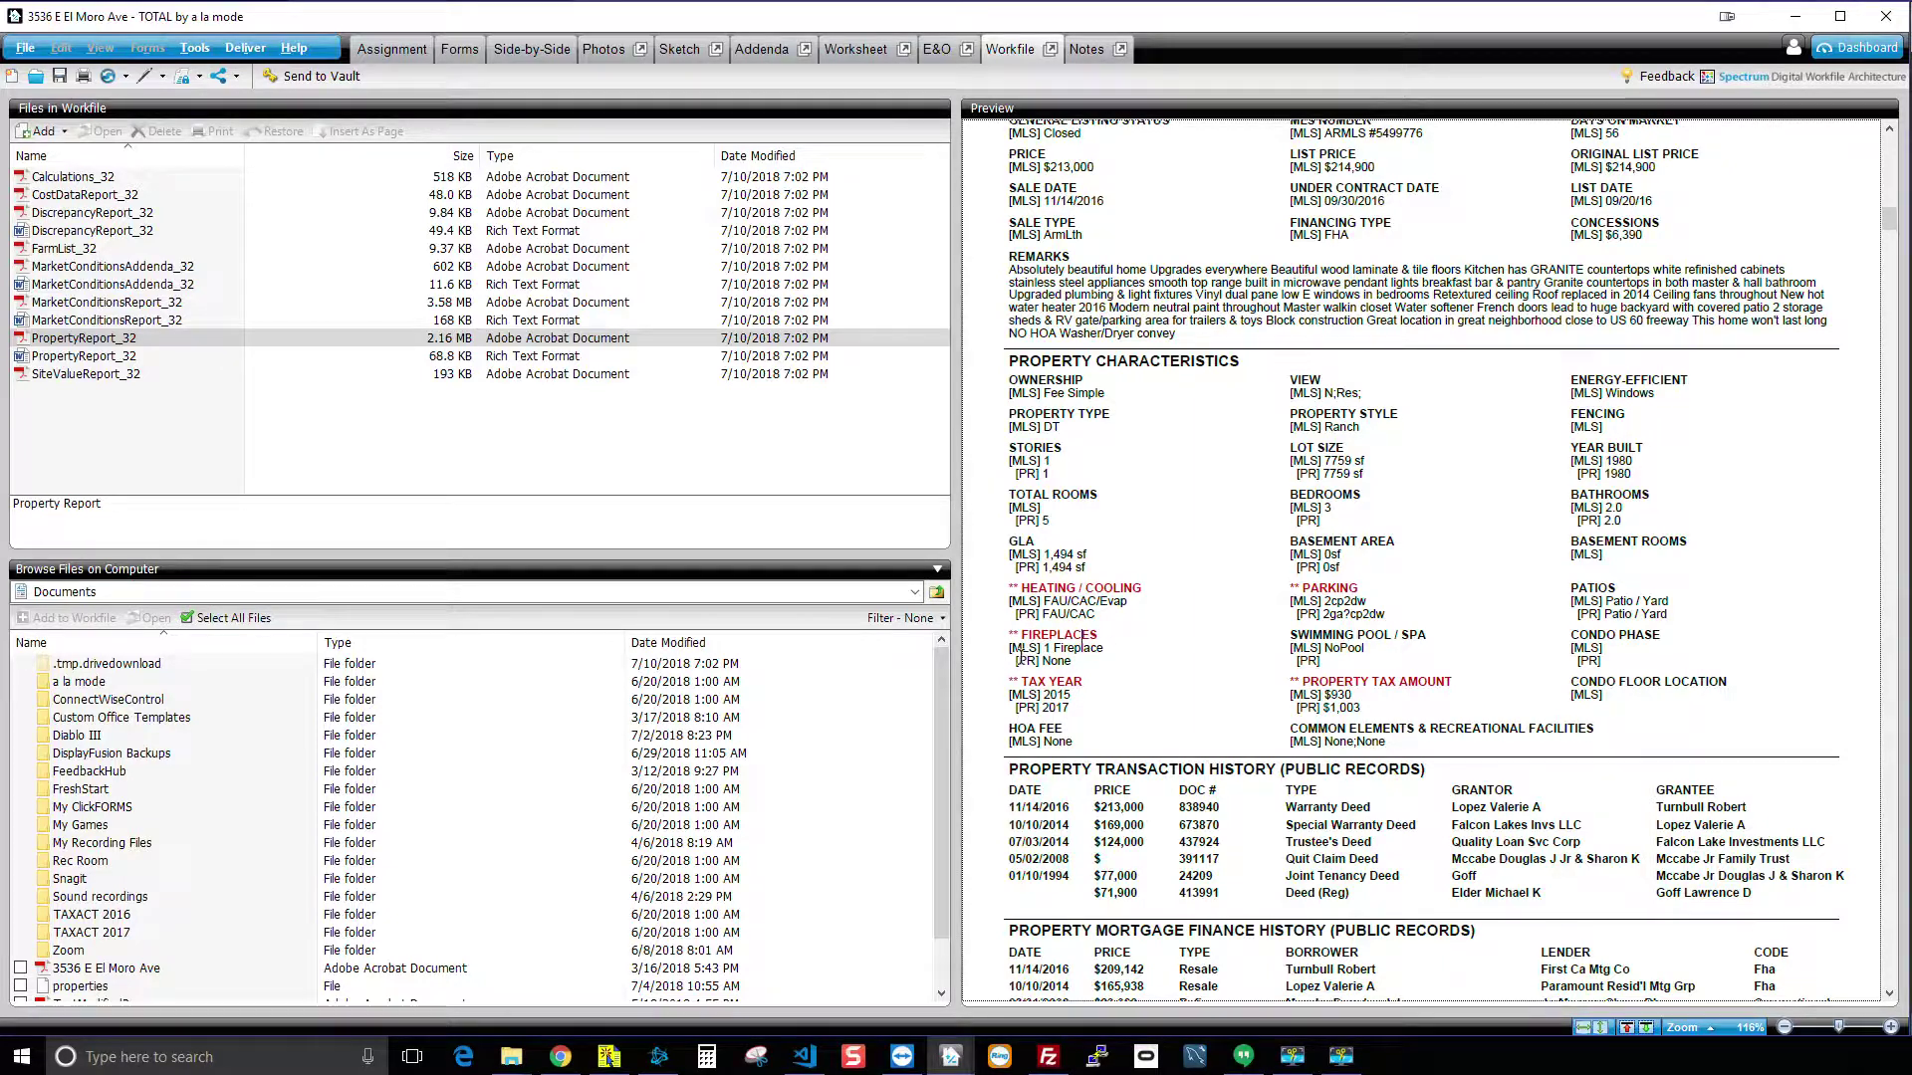
{"action": "scroll", "coordinate": [1236, 662], "scroll_direction": "down", "scroll_amount": 9}
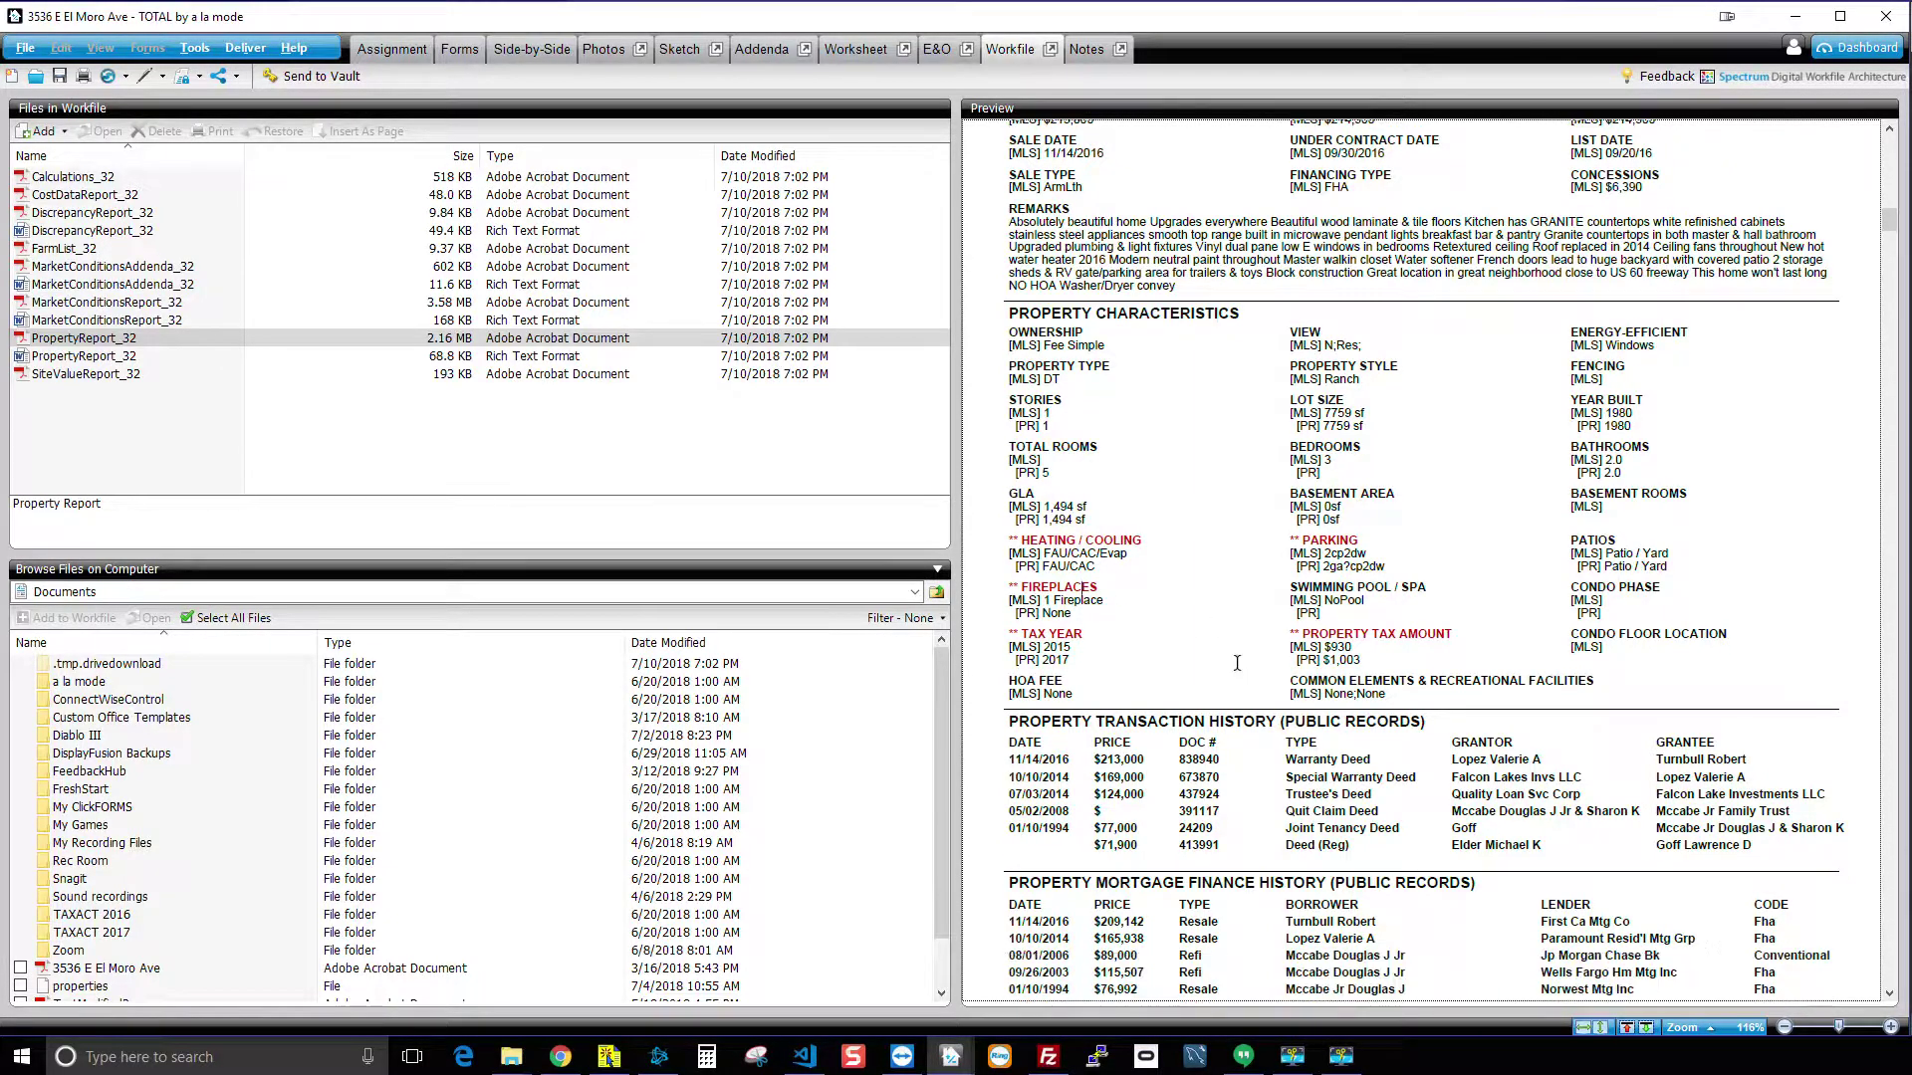
{"action": "scroll", "coordinate": [1239, 656], "scroll_direction": "down", "scroll_amount": 1}
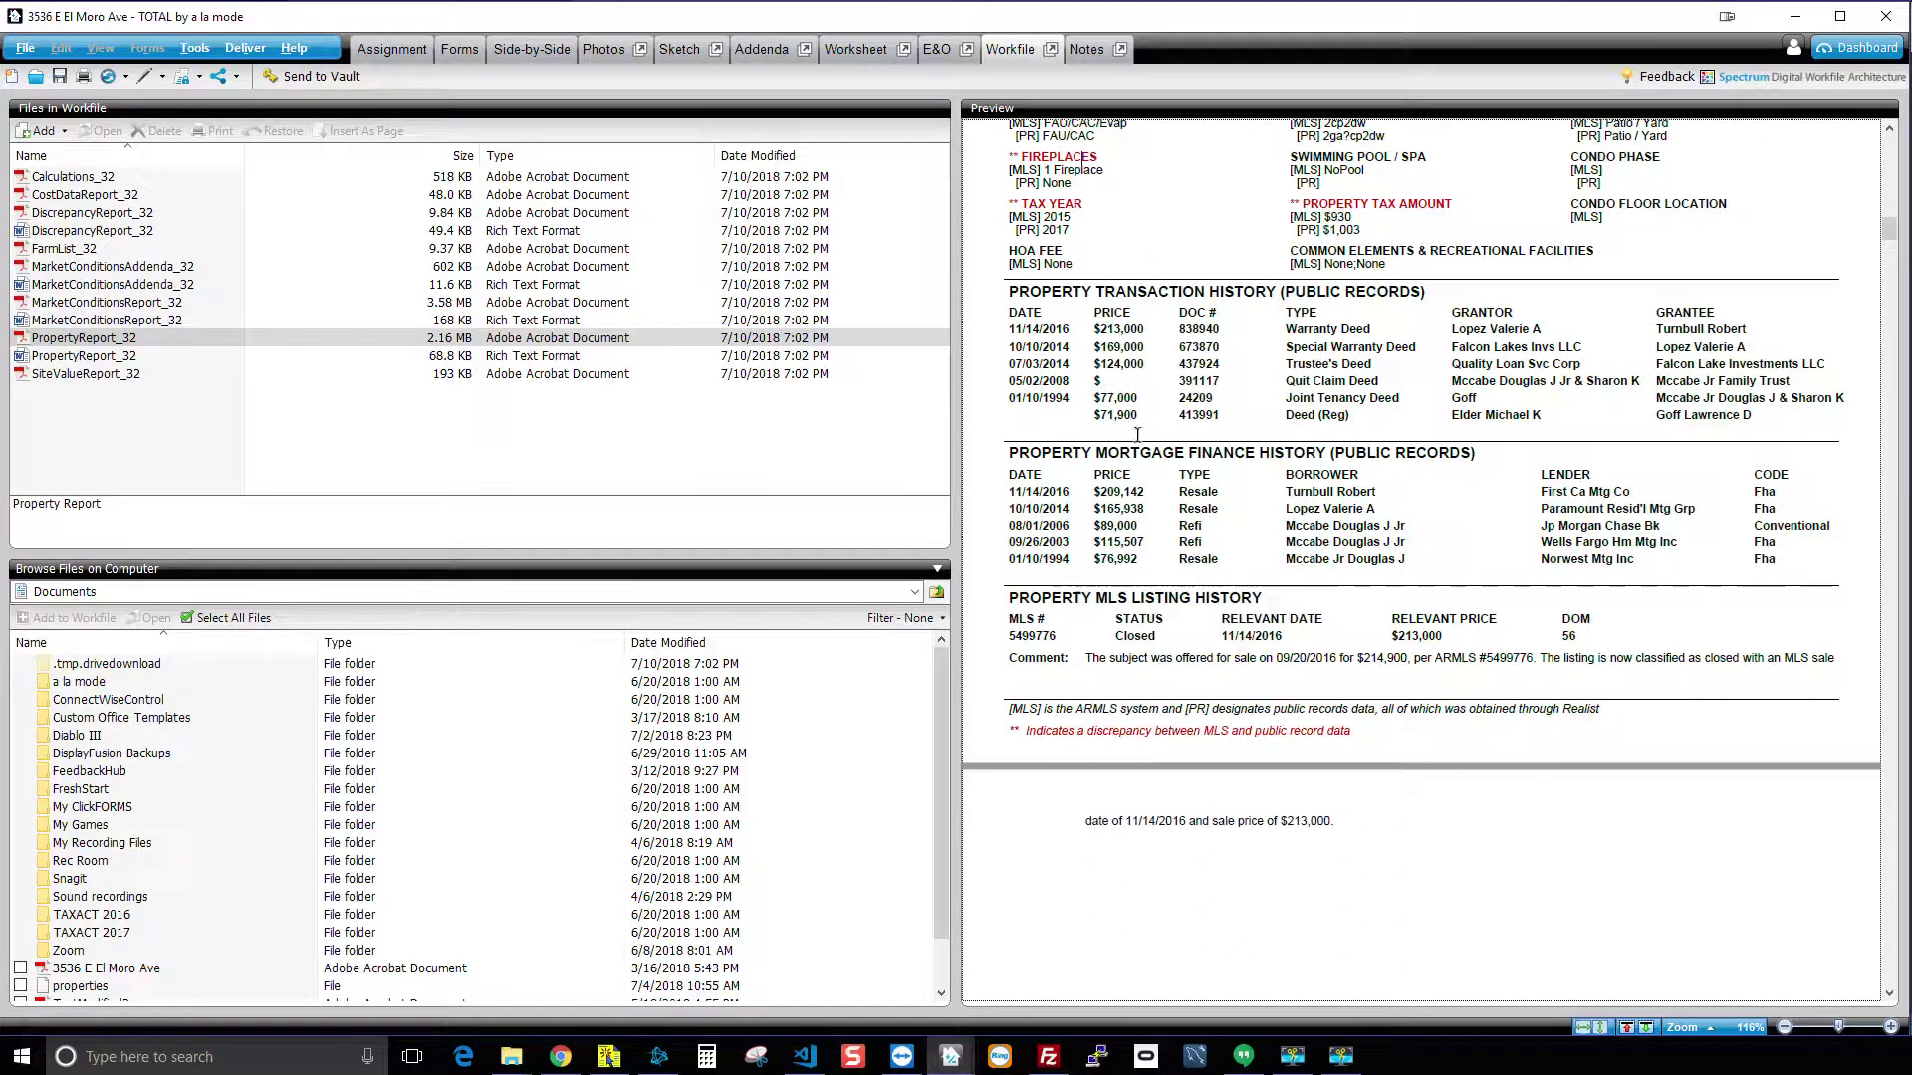
{"action": "left_click_drag", "start_coordinate": [1009, 293], "coordinate": [1249, 296]}
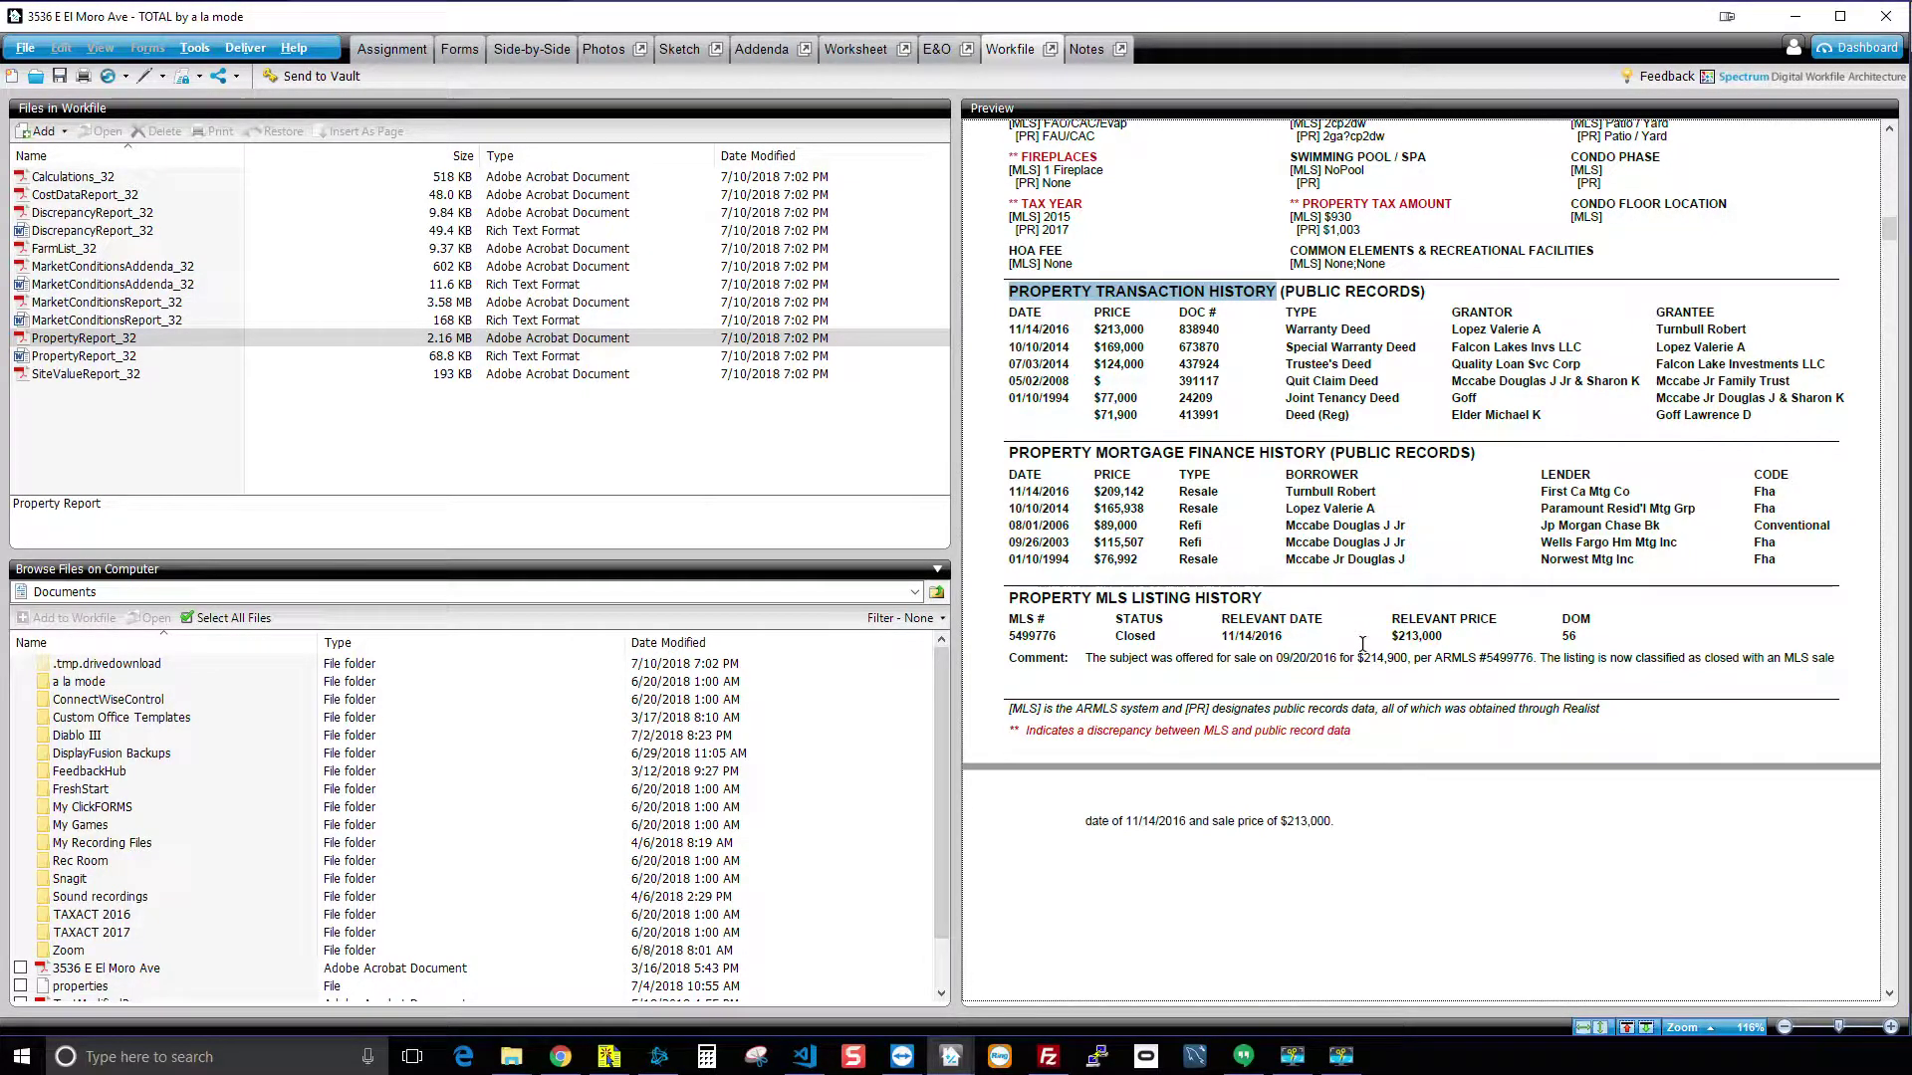
Step: View the subject property maps and the first Competing Property Report's characteristics and transaction history
{"action": "left_click_drag", "start_coordinate": [1890, 231], "coordinate": [1891, 296]}
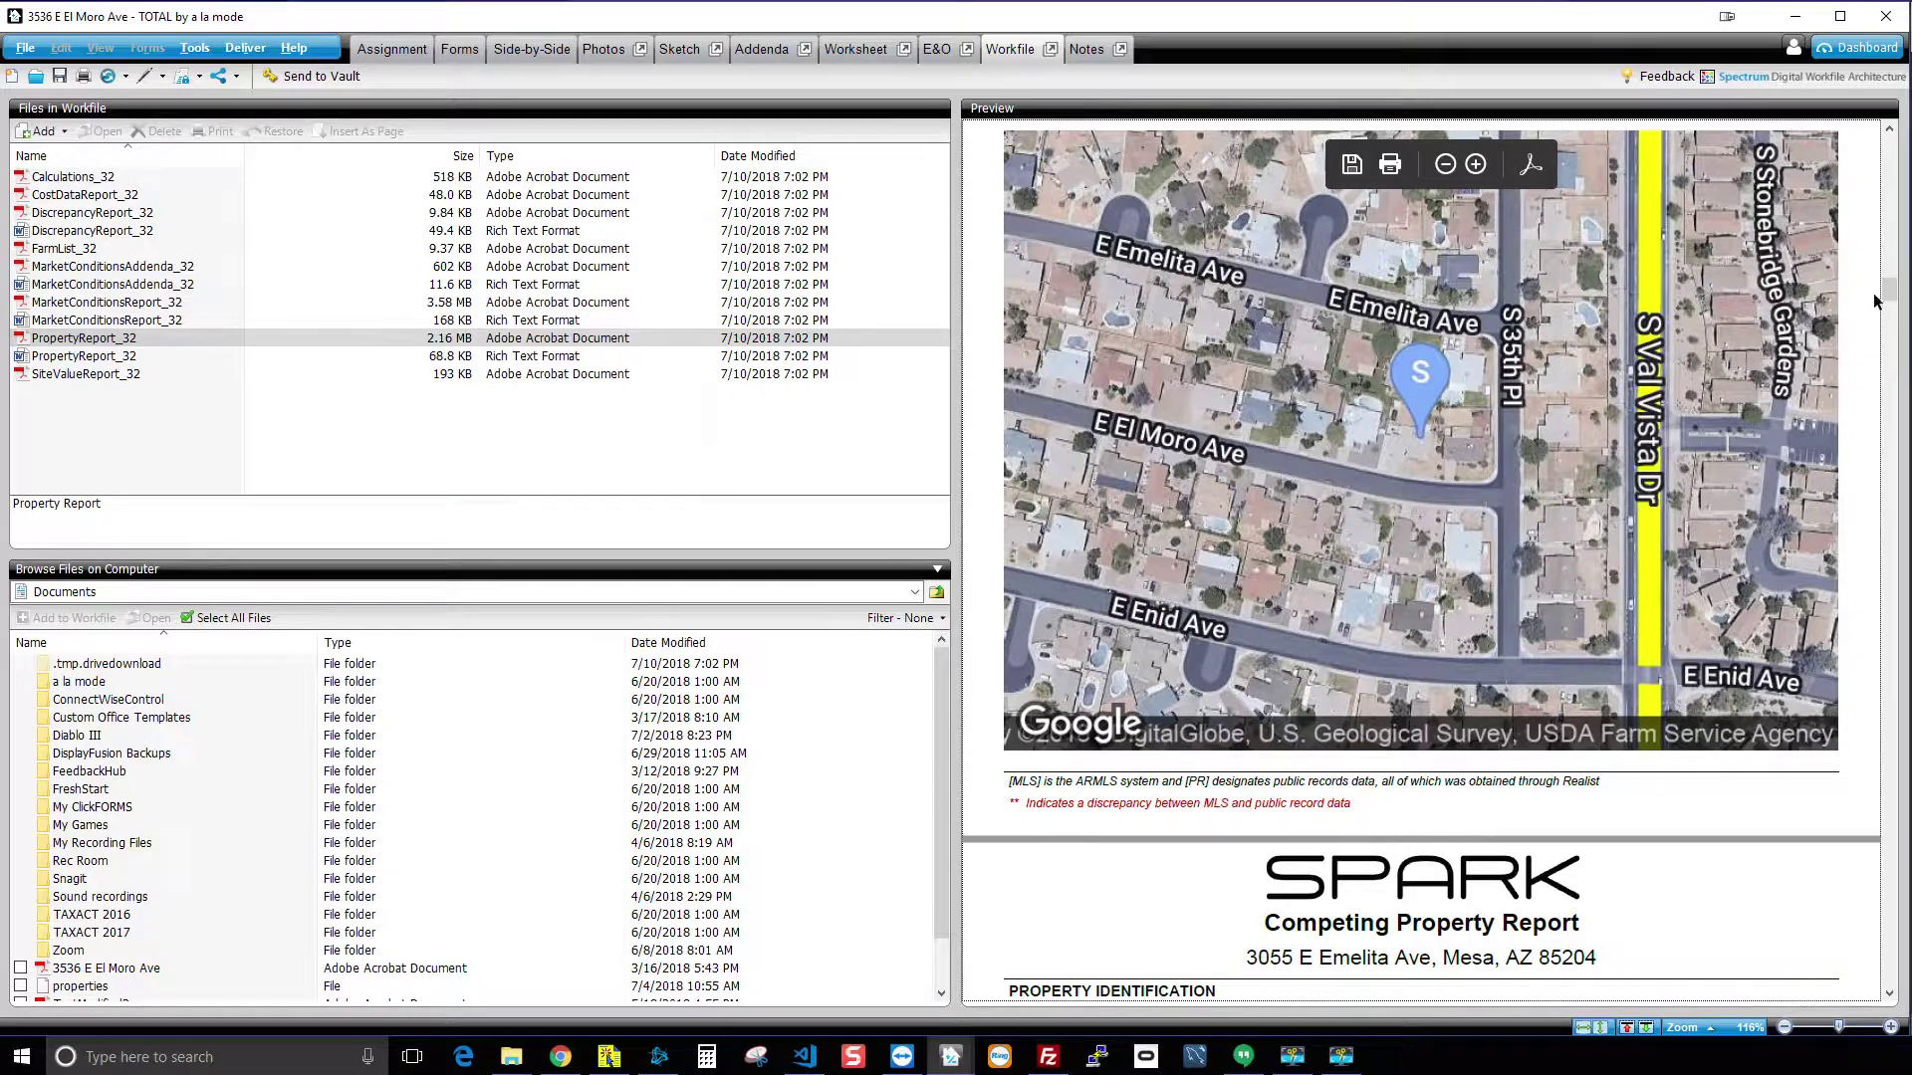
{"action": "left_click_drag", "start_coordinate": [1890, 293], "coordinate": [1890, 307]}
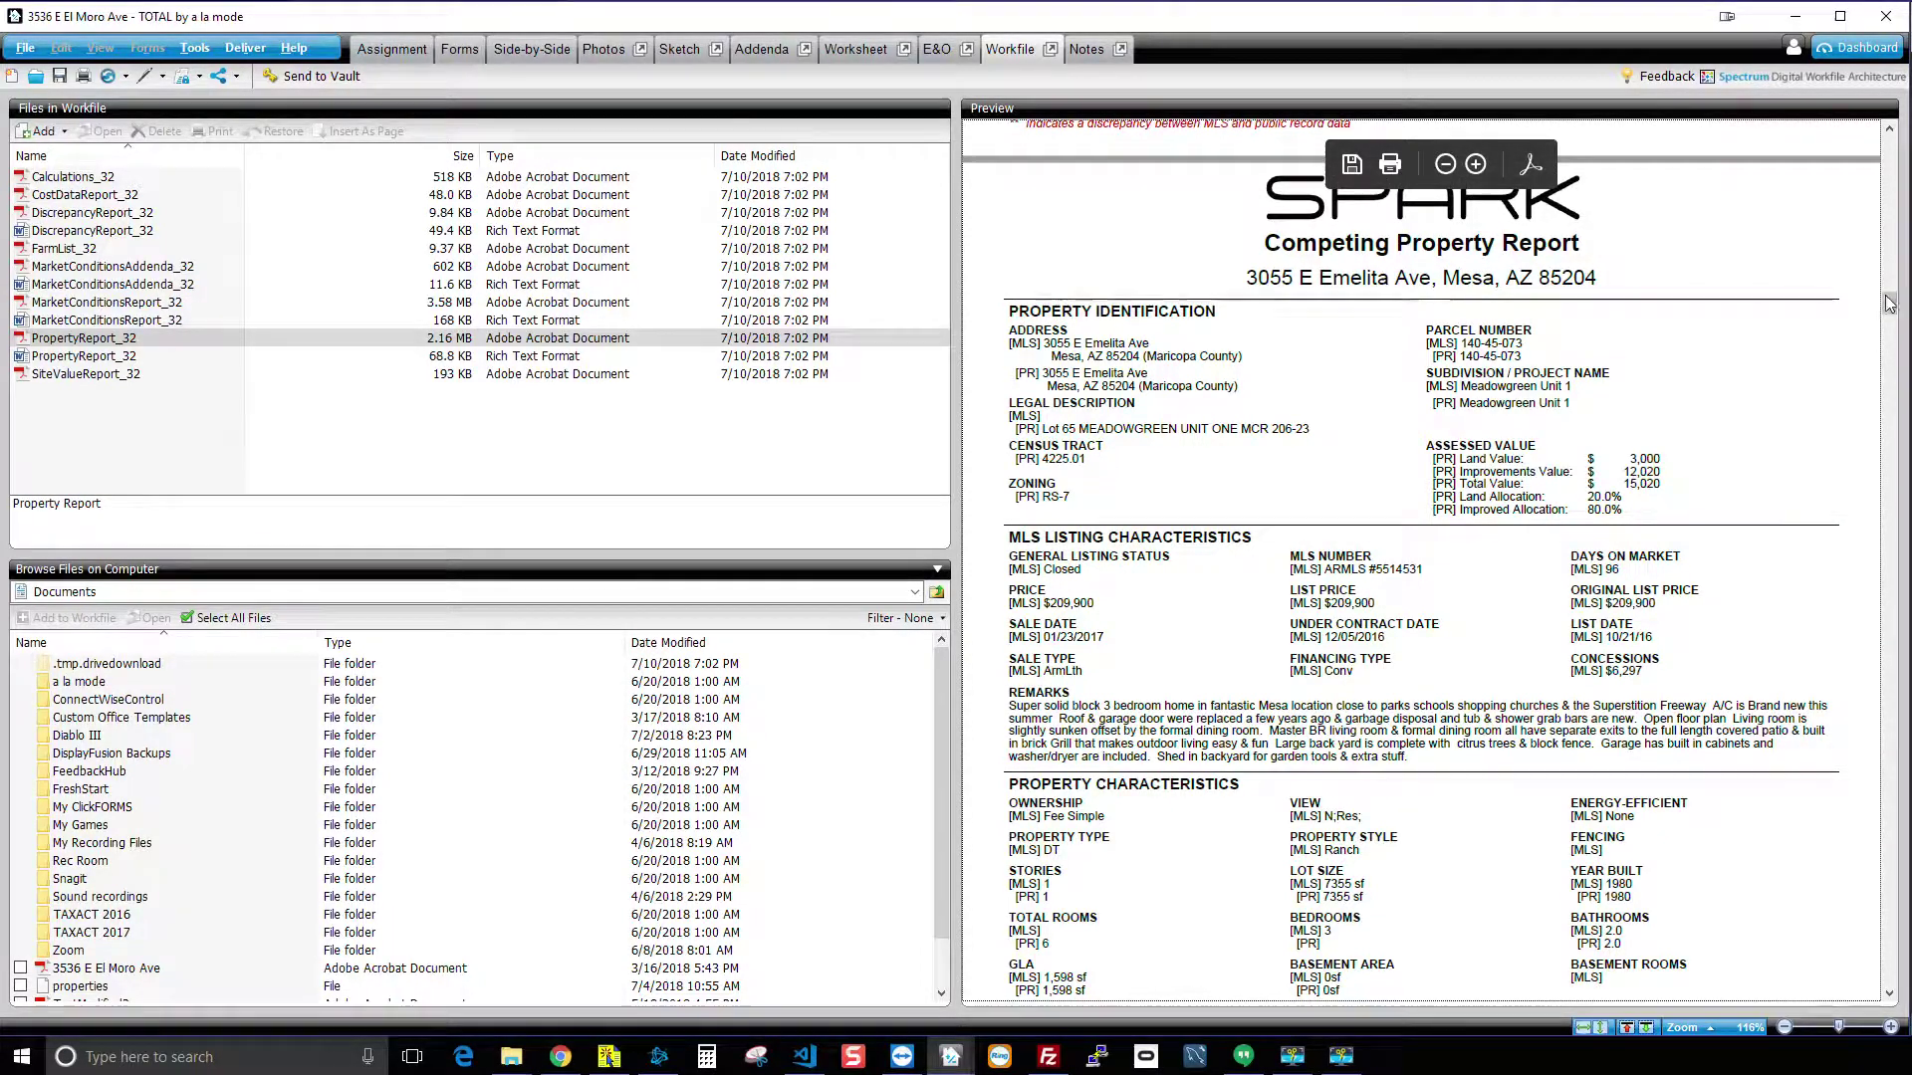
{"action": "scroll", "coordinate": [1891, 301], "scroll_direction": "down", "scroll_amount": 5}
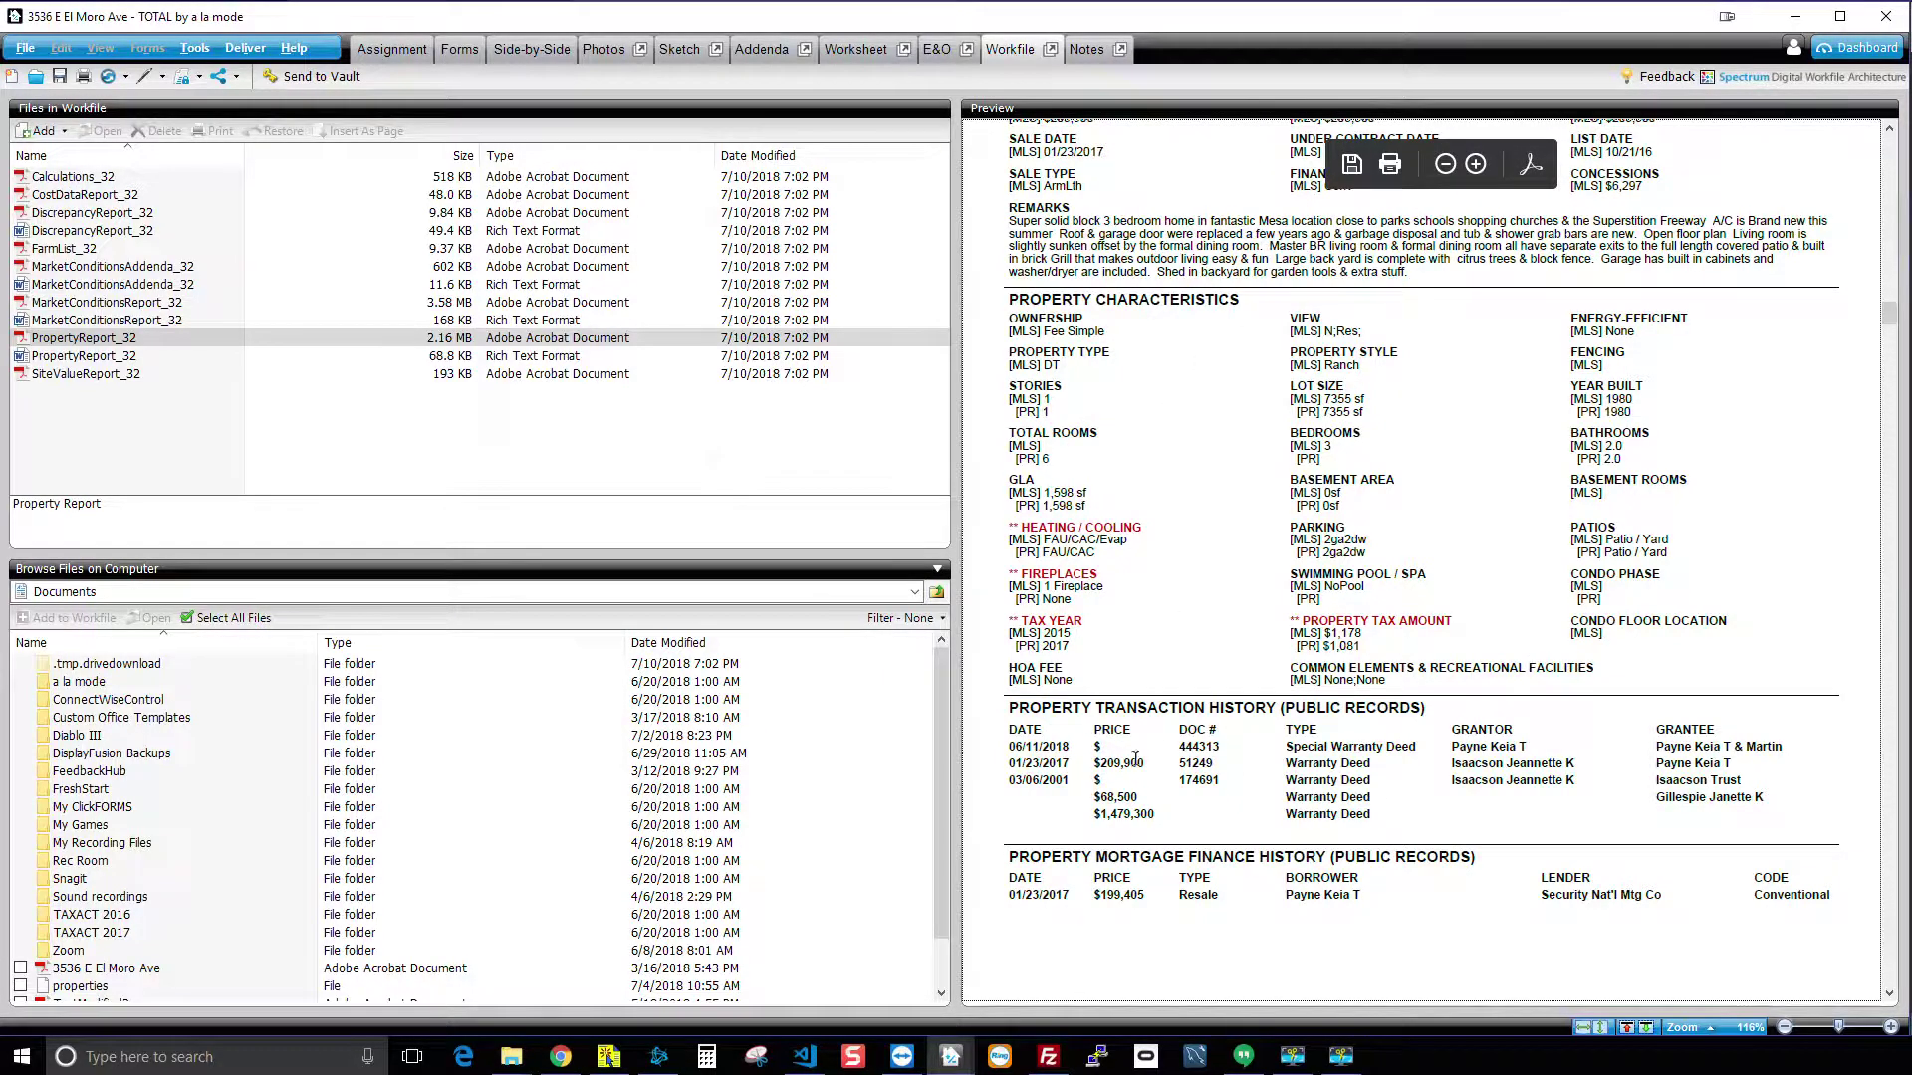
Step: Browse the maps and reports of the further competing properties in the property report
{"action": "left_click_drag", "start_coordinate": [1879, 306], "coordinate": [1894, 370]}
{"action": "left_click_drag", "start_coordinate": [1902, 393], "coordinate": [1907, 468]}
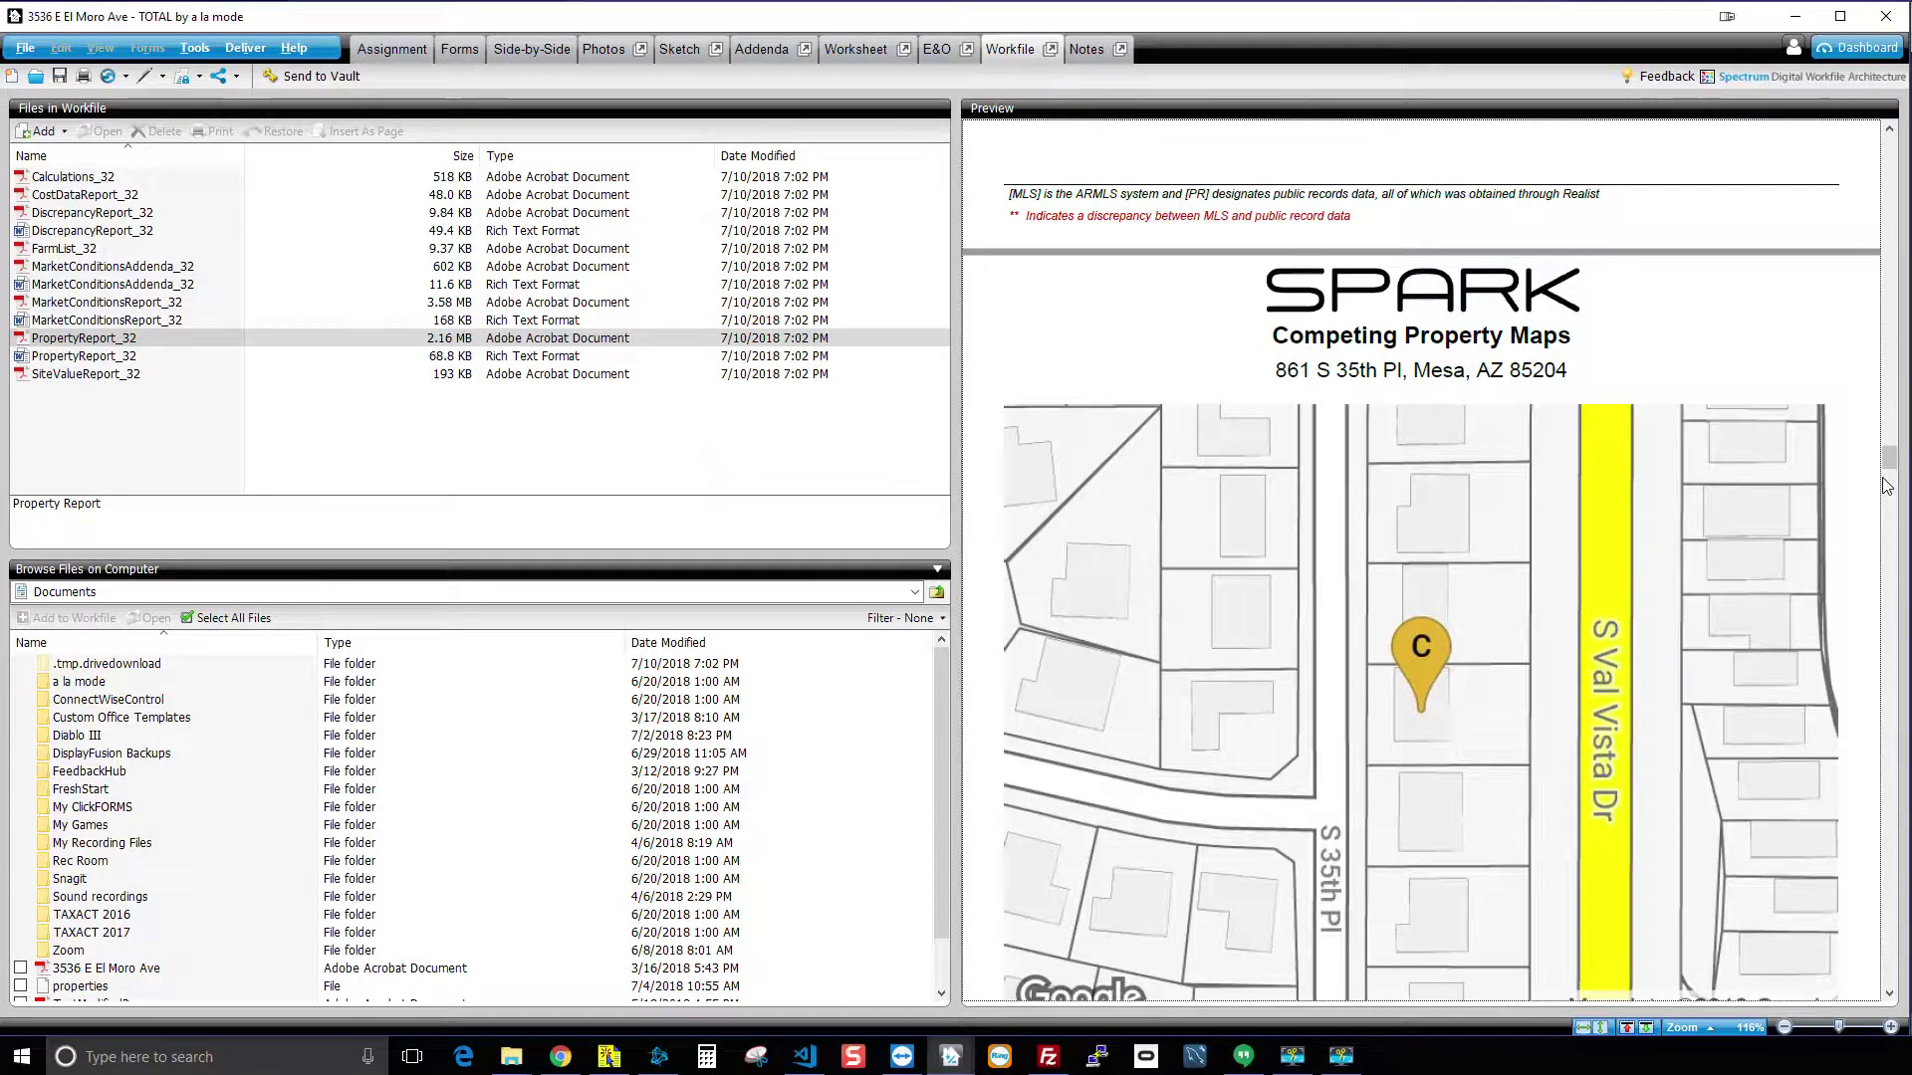
{"action": "mouse_move", "coordinate": [1889, 471]}
{"action": "left_mouse_down"}
{"action": "mouse_move", "coordinate": [1876, 498]}
{"action": "mouse_move", "coordinate": [1876, 474]}
{"action": "left_mouse_up"}
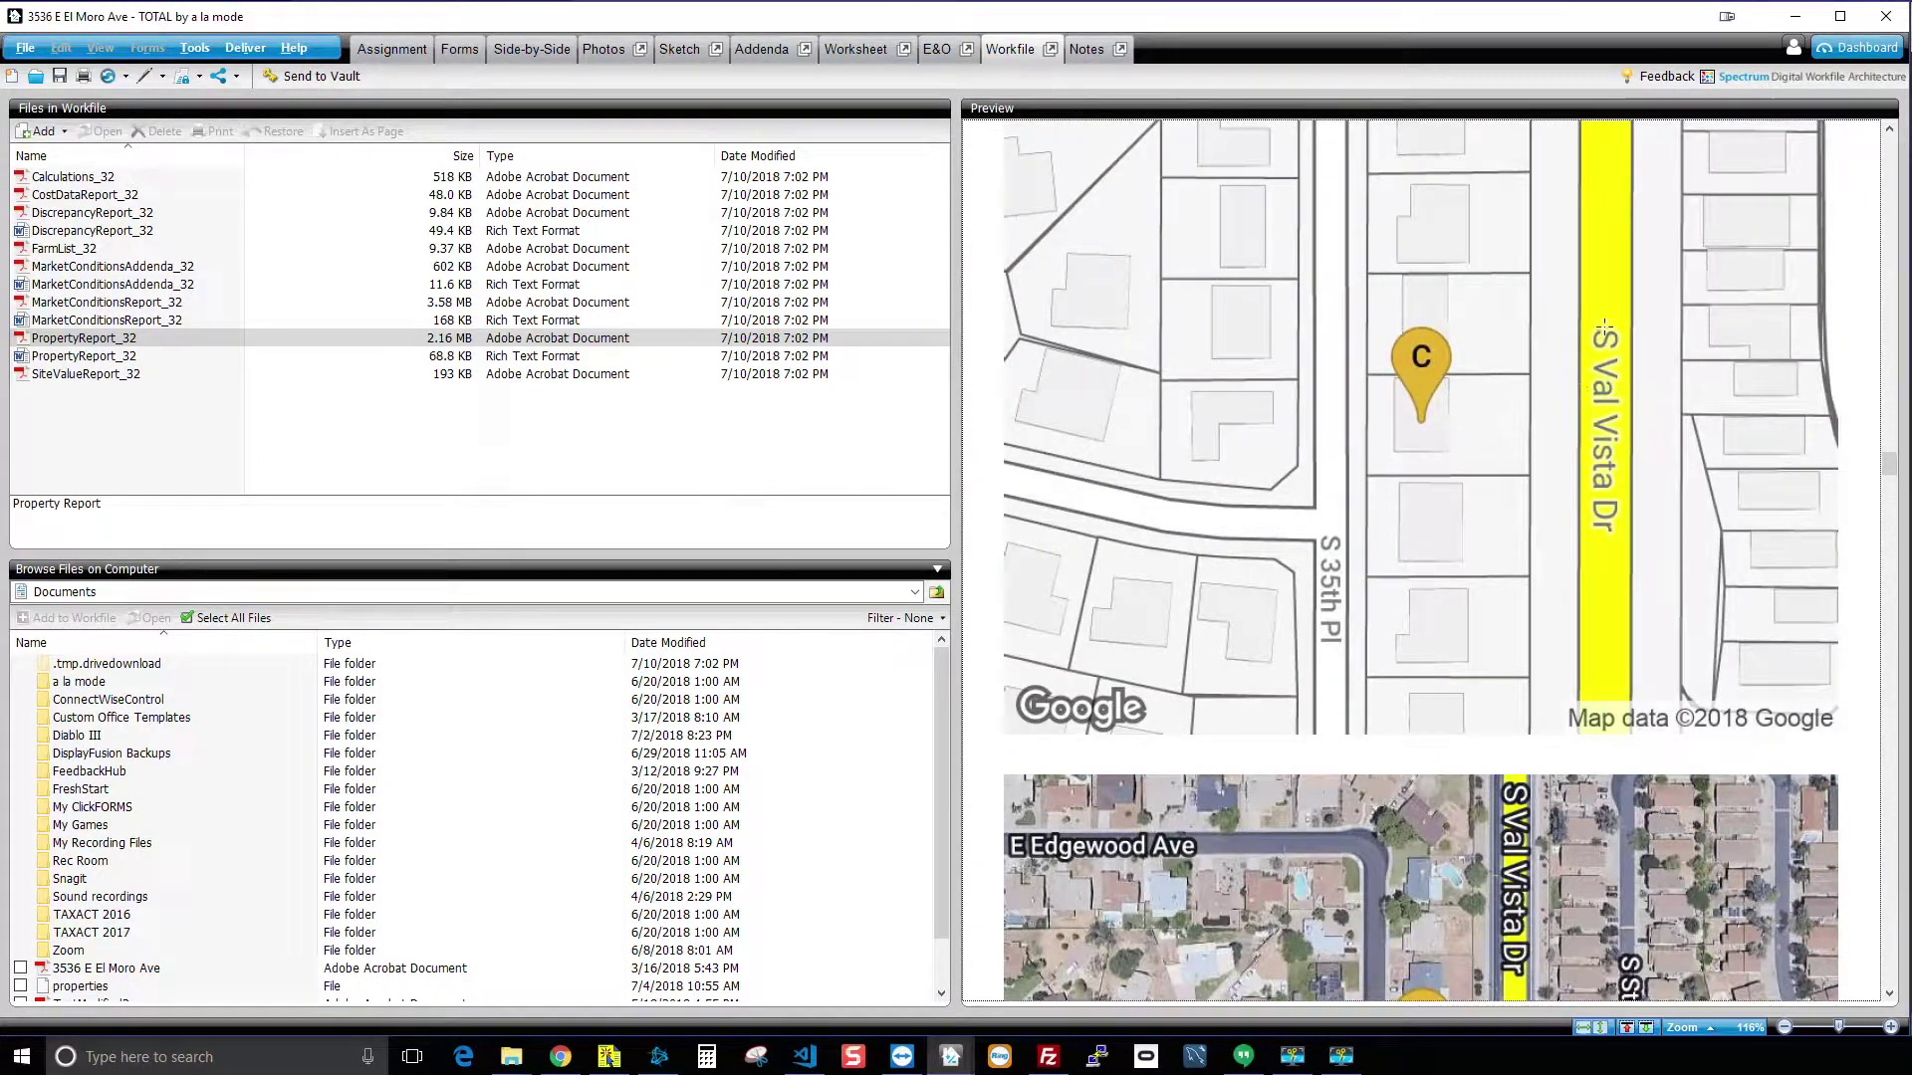
{"action": "left_click_drag", "start_coordinate": [1890, 475], "coordinate": [1890, 554]}
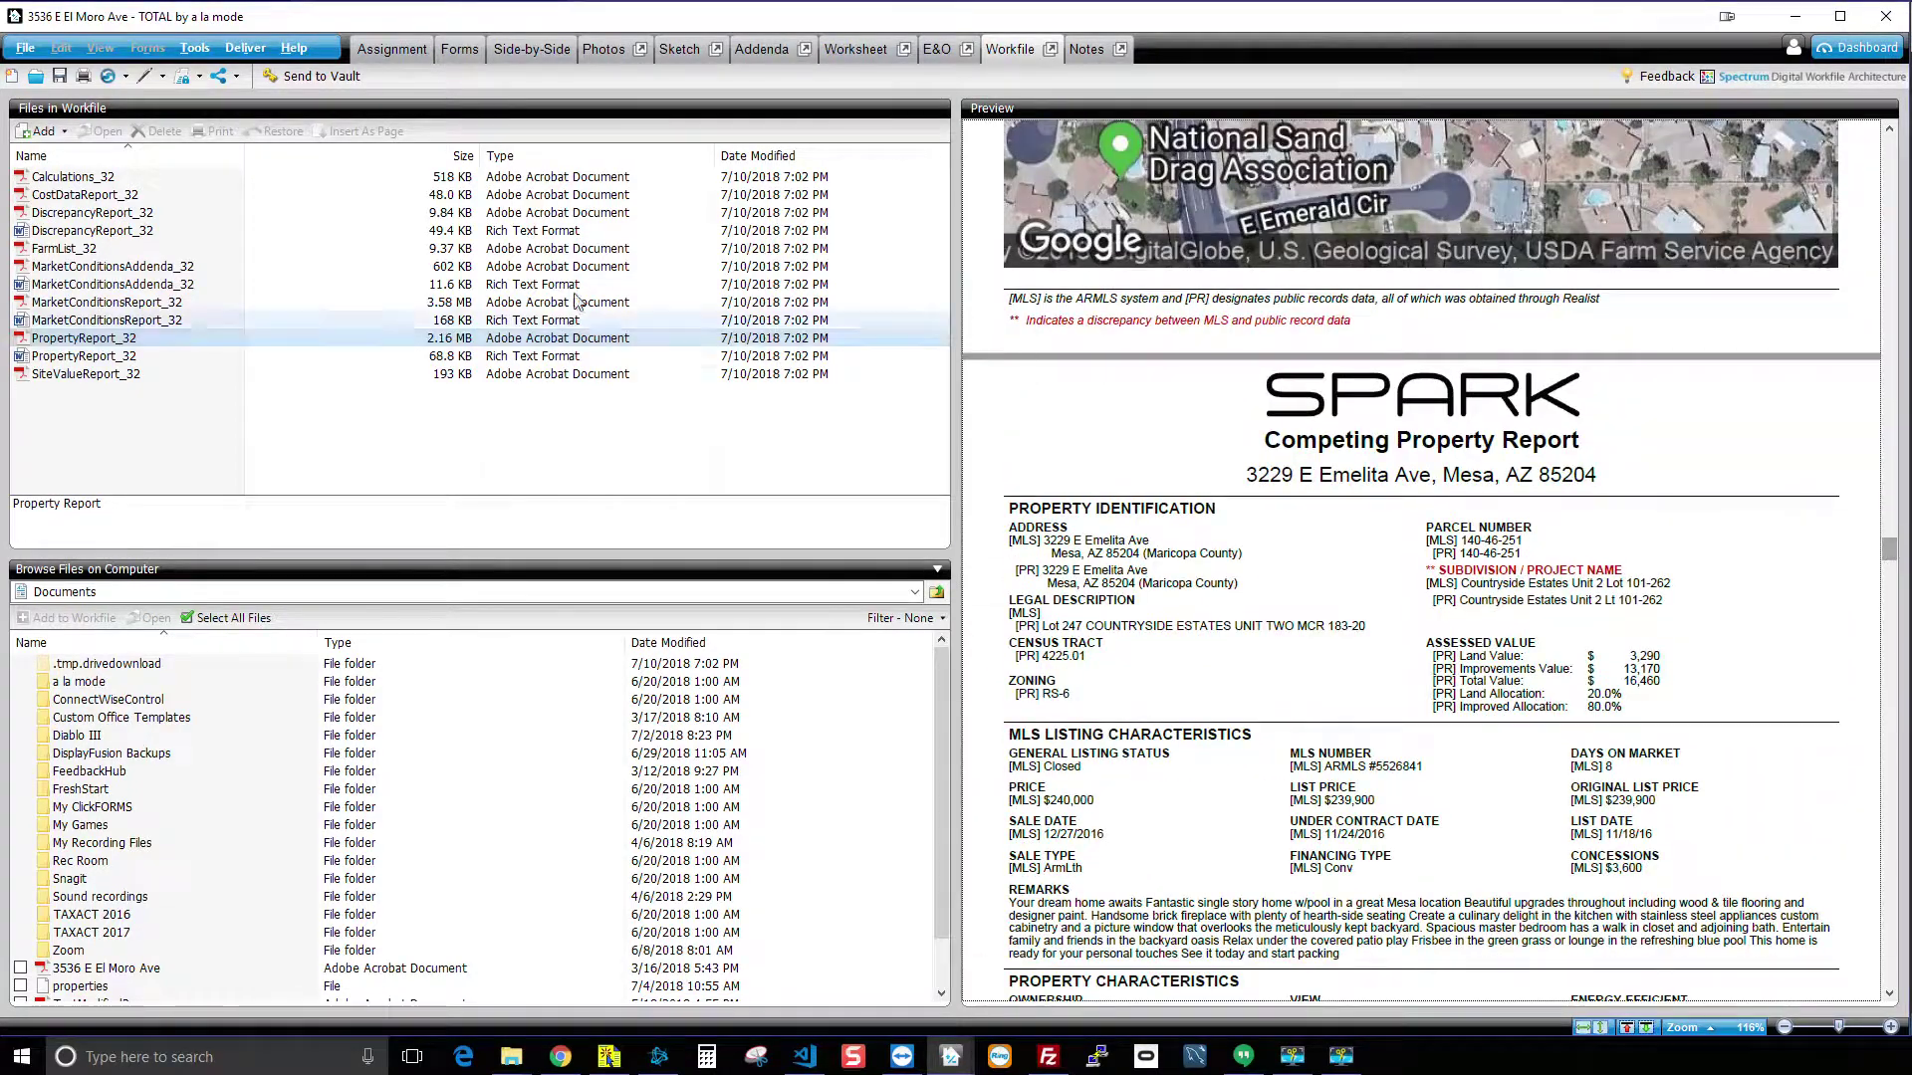
Step: Preview the MarketConditionsReport_32 PDF and examine its neighborhood housing trends, page 2 numbers and market conditions tables
{"action": "left_click", "coordinate": [151, 302]}
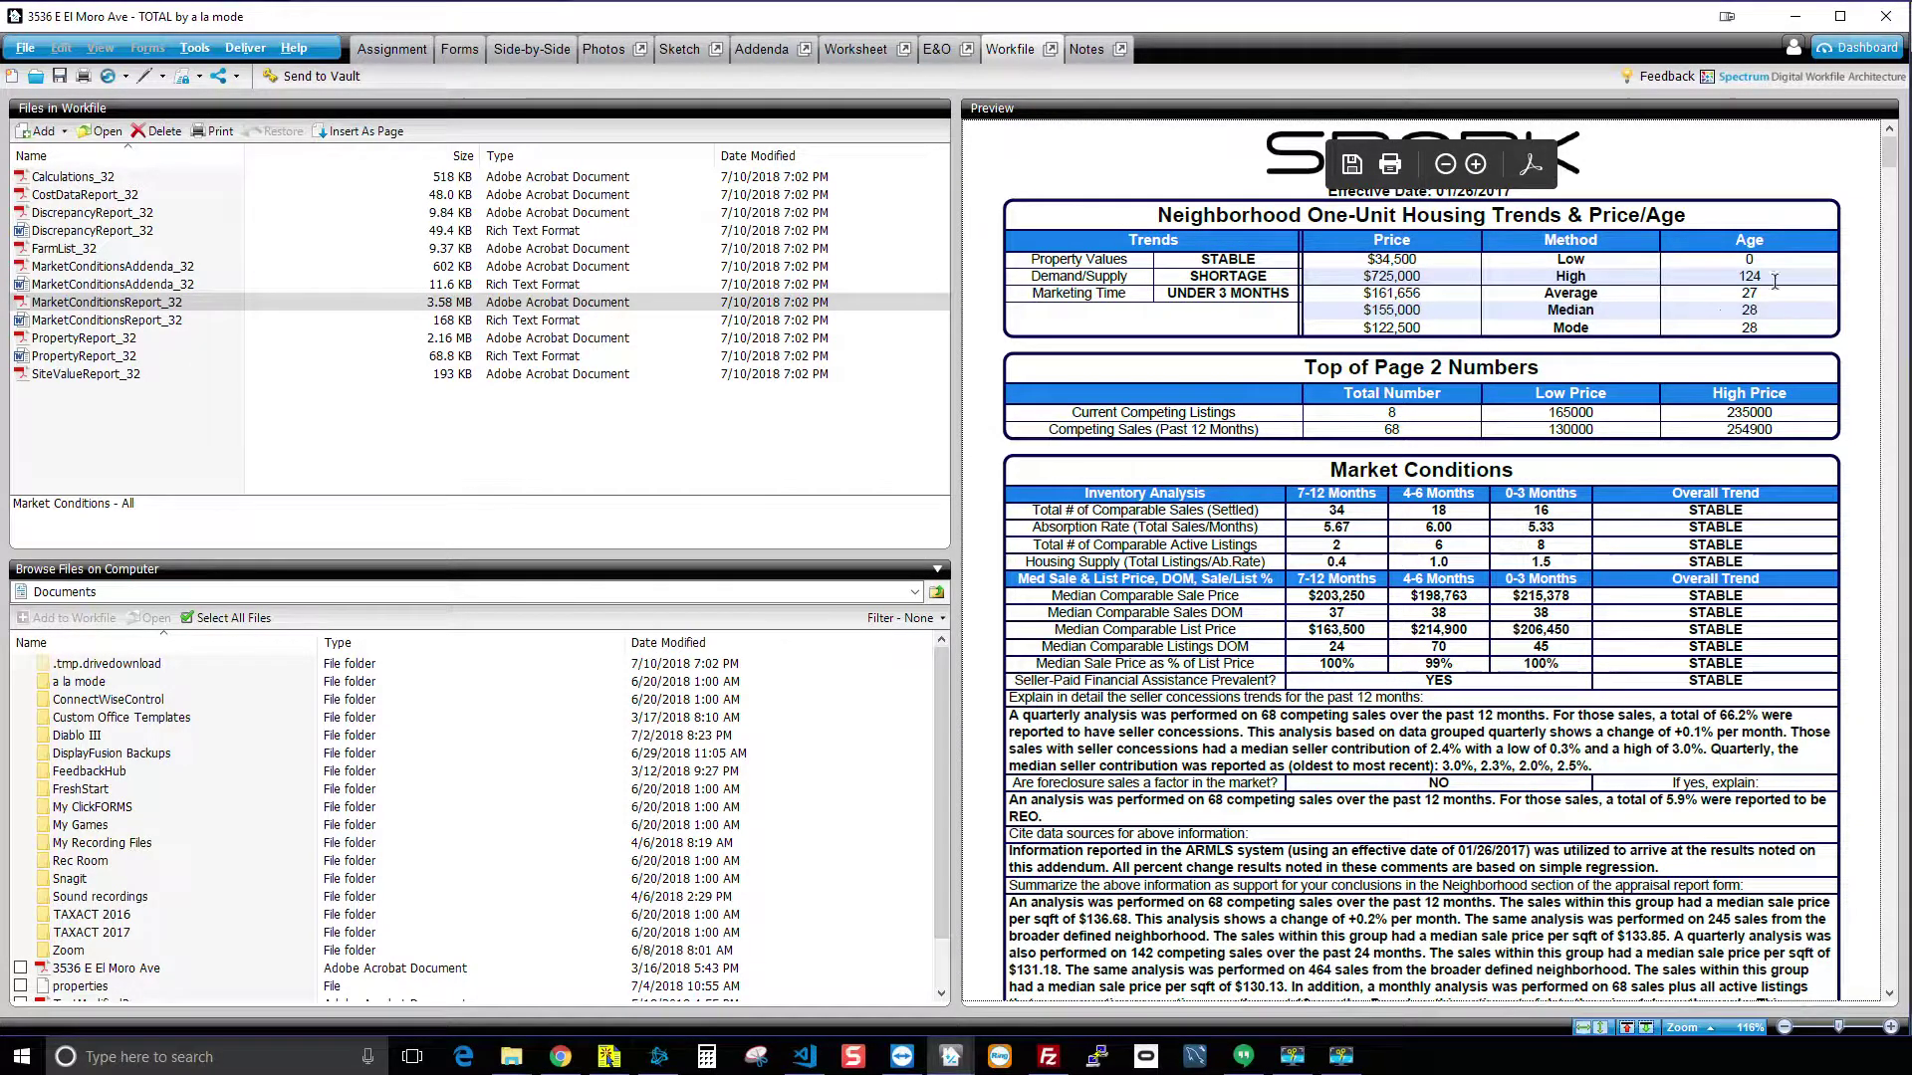
{"action": "scroll", "coordinate": [1598, 471], "scroll_direction": "down", "scroll_amount": 3}
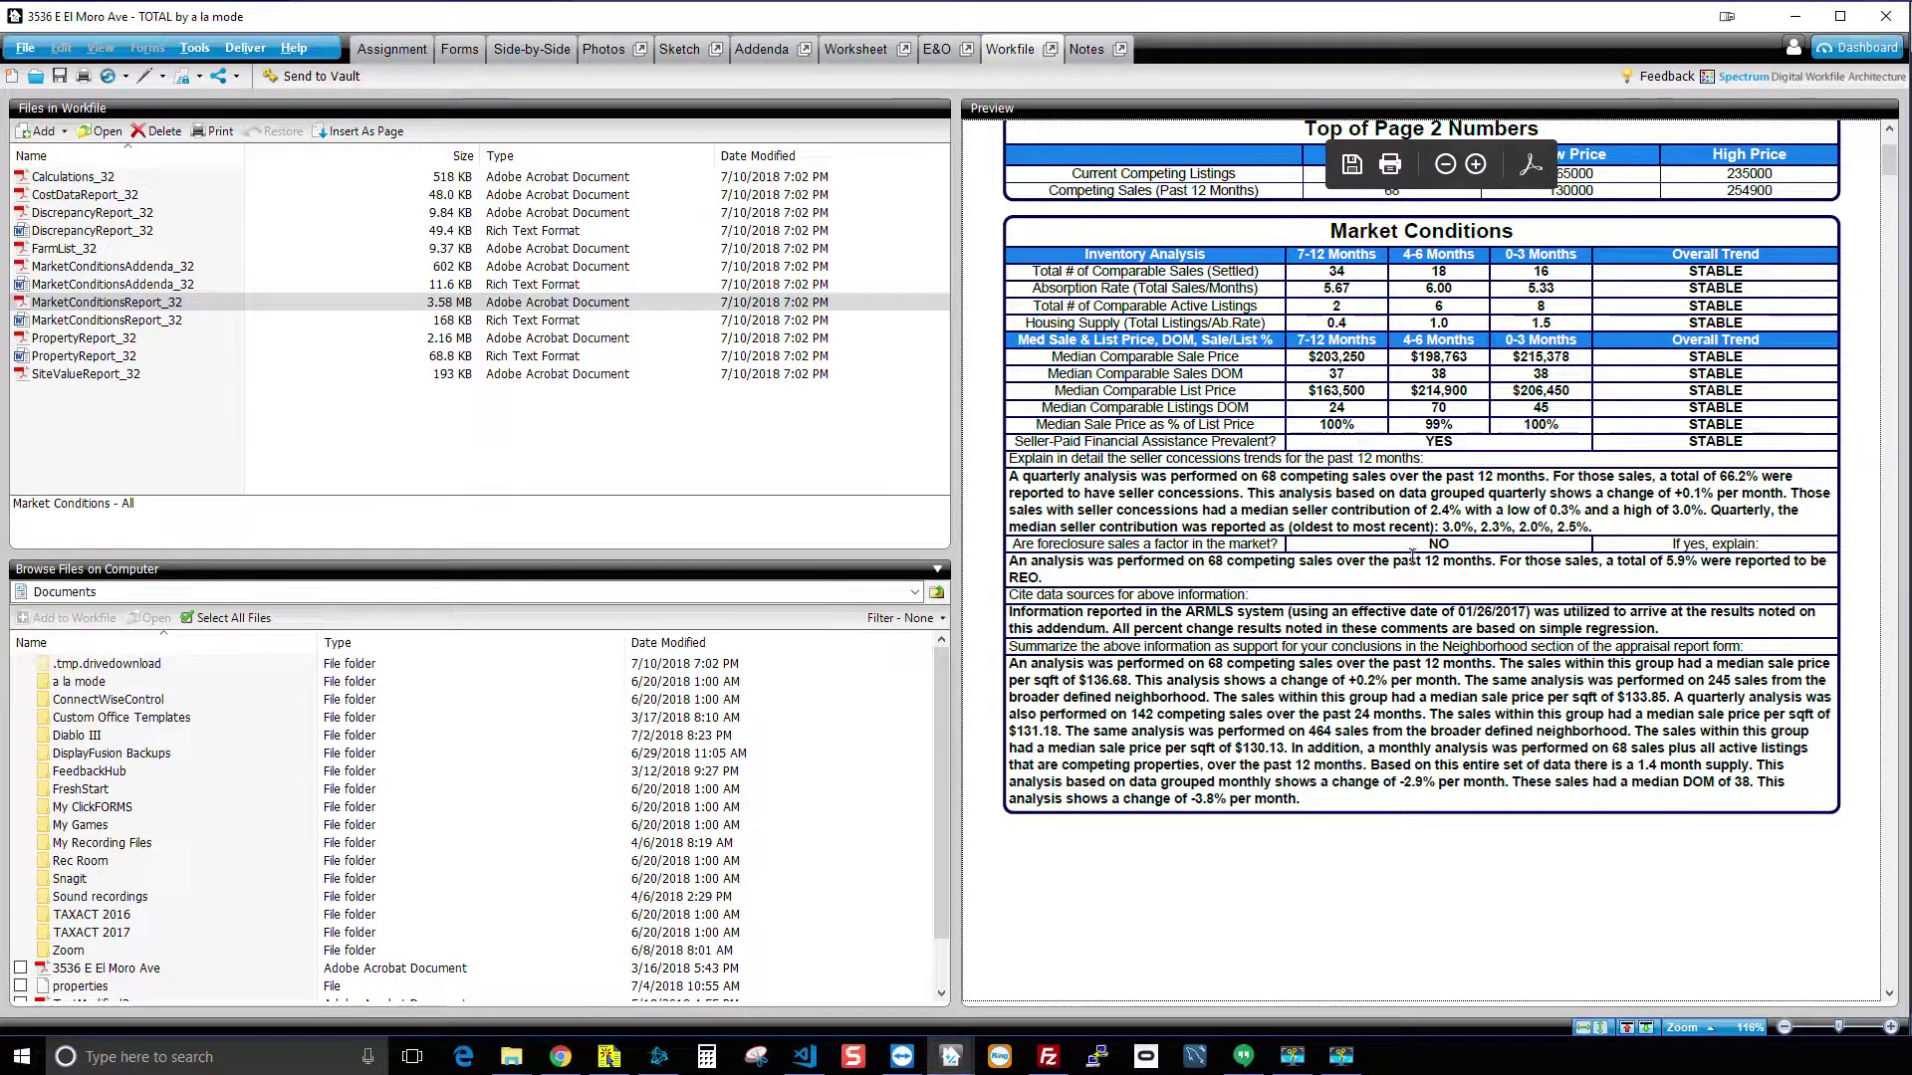
{"action": "scroll", "coordinate": [1435, 558], "scroll_direction": "down", "scroll_amount": 10}
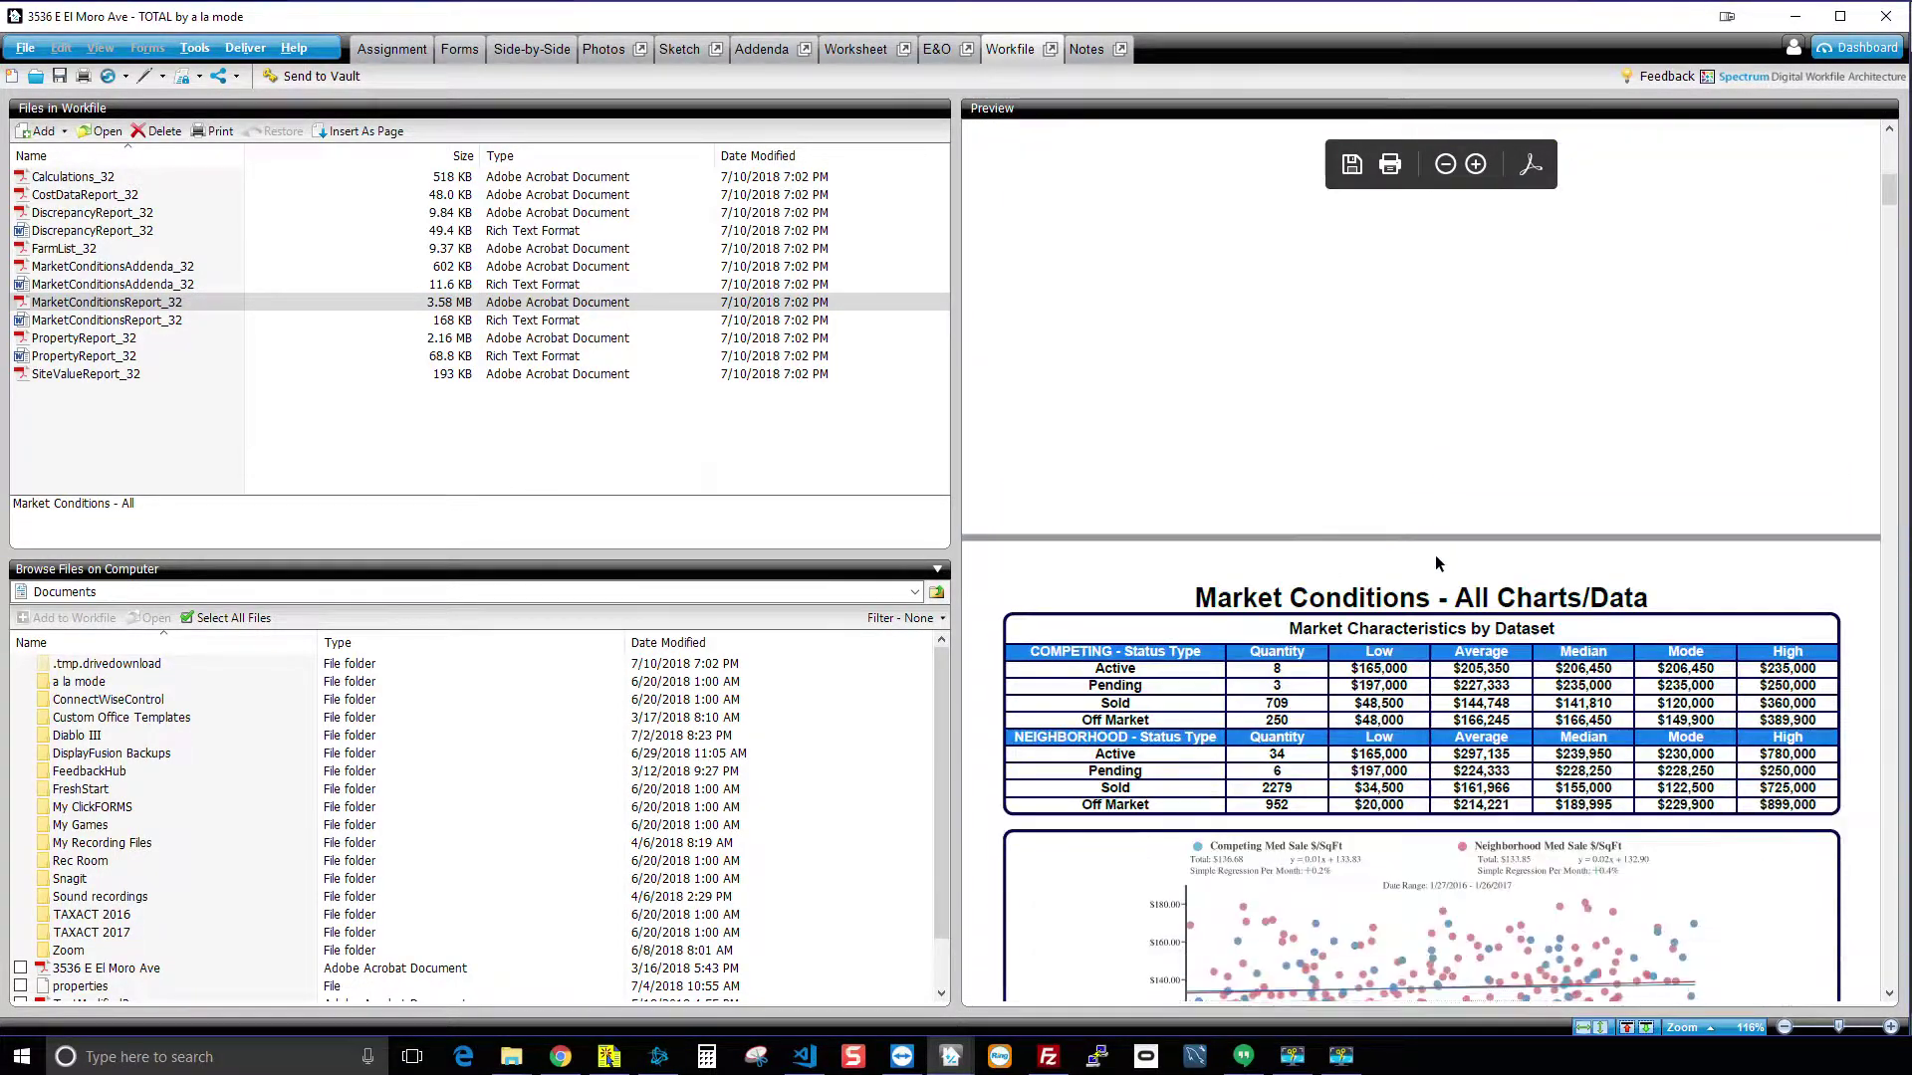
Step: Examine the market characteristics table and median price per square foot charts, continuing to the Foreclosure Analysis in the market conditions report
{"action": "scroll", "coordinate": [1434, 555], "scroll_direction": "down", "scroll_amount": 1}
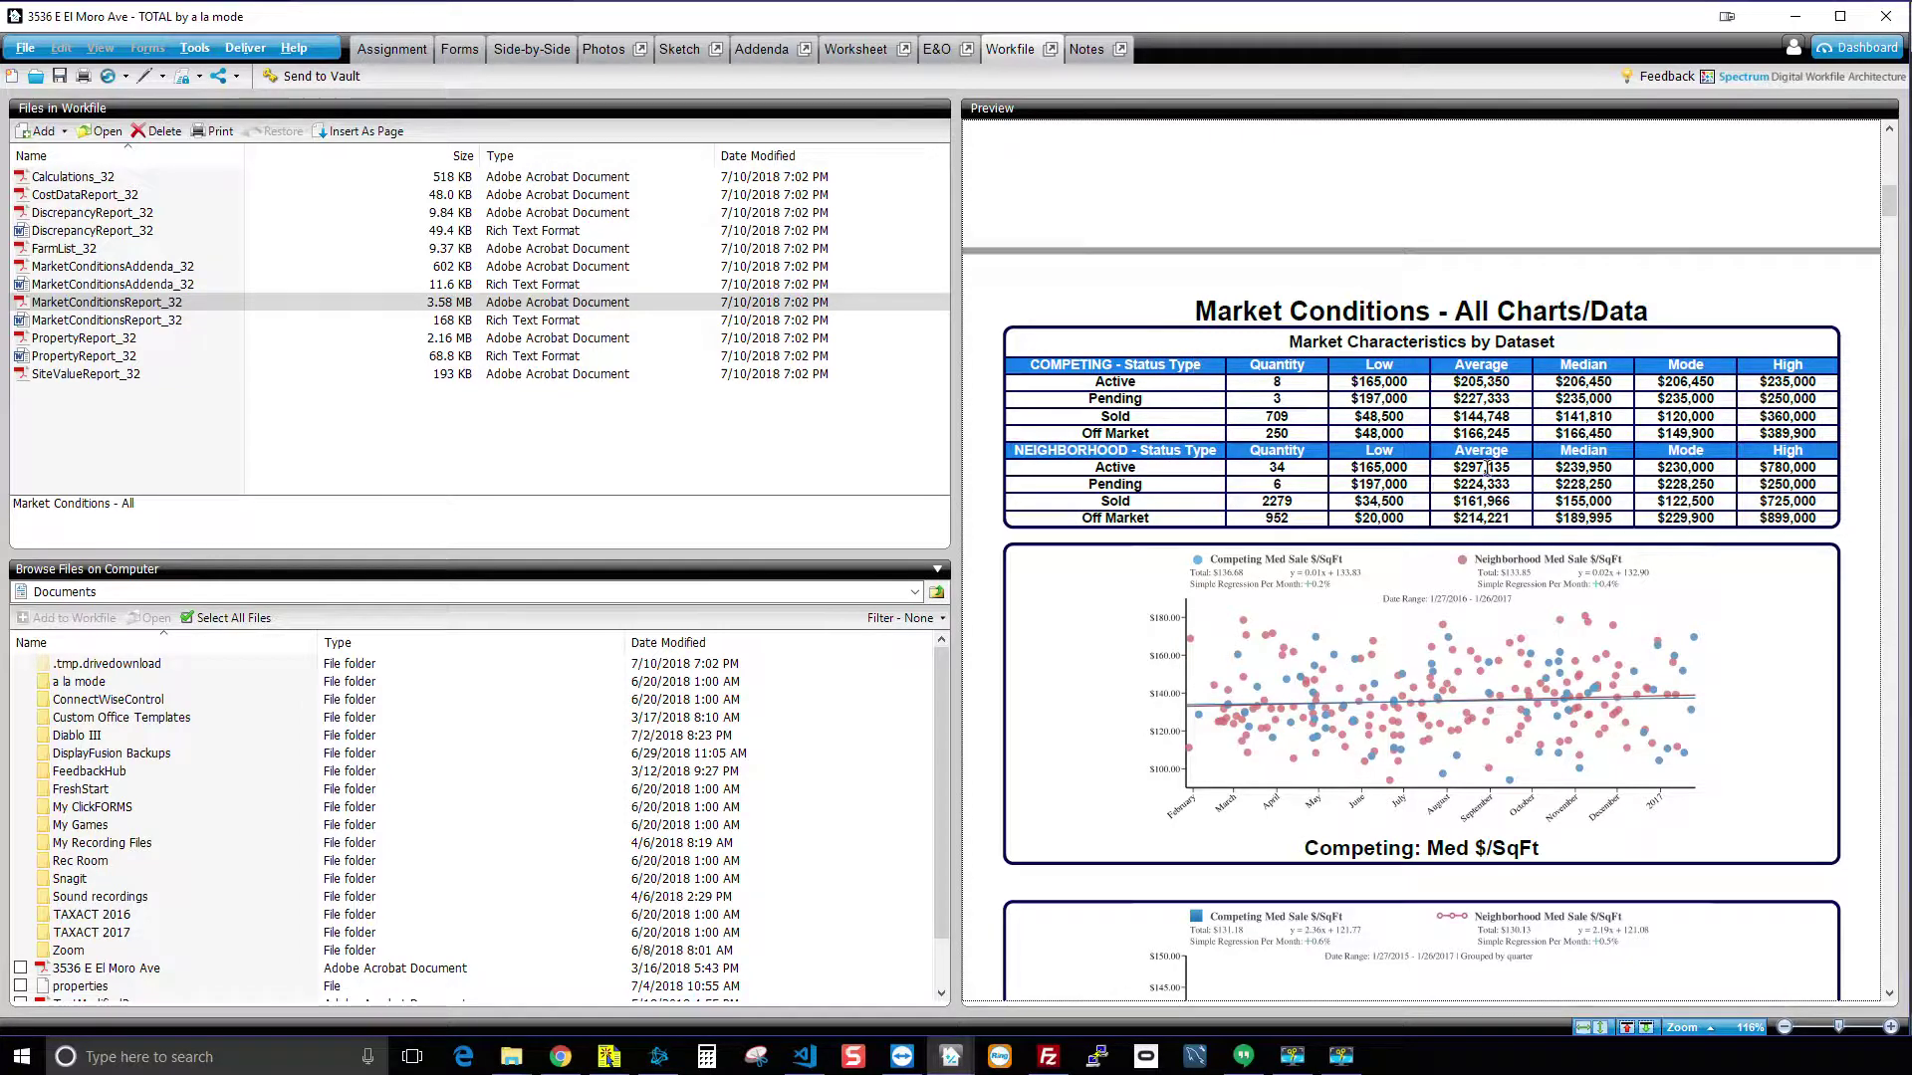
{"action": "scroll", "coordinate": [1704, 659], "scroll_direction": "down", "scroll_amount": 3}
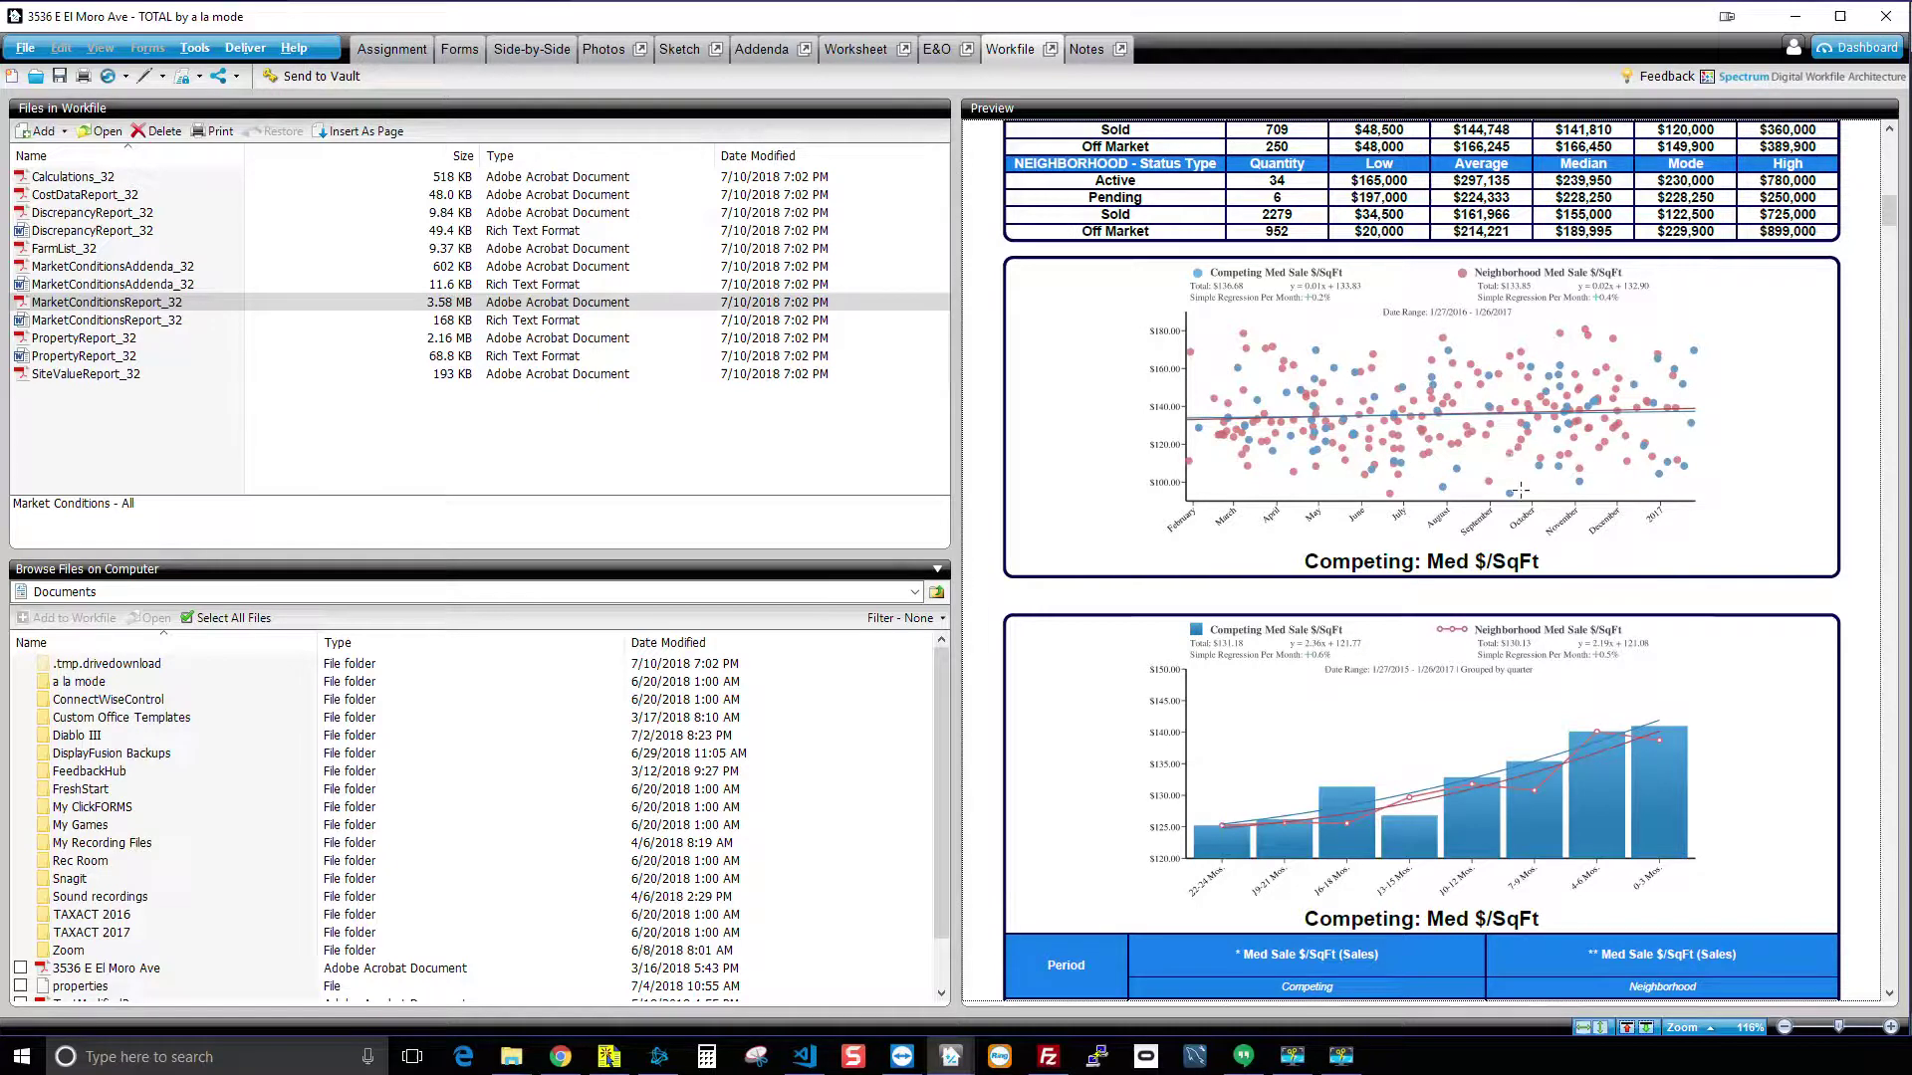
{"action": "scroll", "coordinate": [1507, 624], "scroll_direction": "down", "scroll_amount": 2}
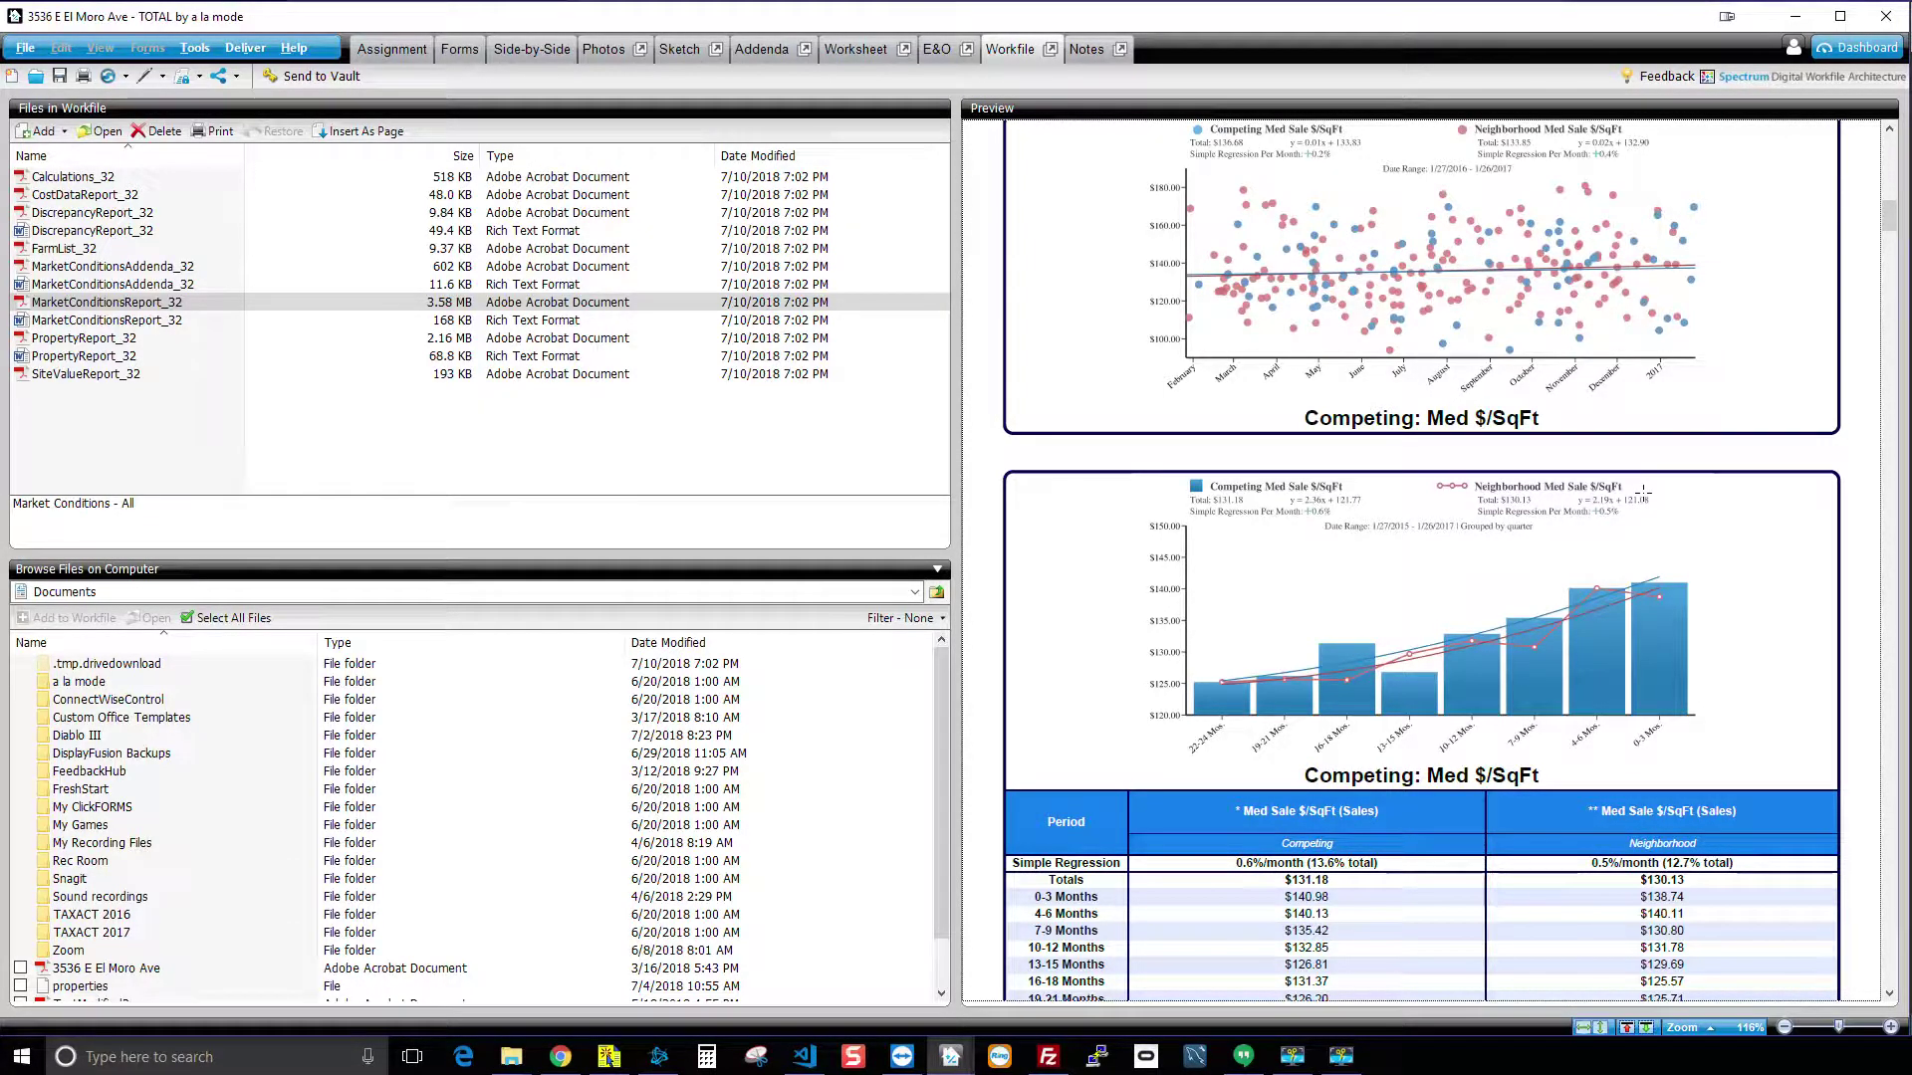
{"action": "mouse_move", "coordinate": [1554, 267]}
{"action": "mouse_move", "coordinate": [1493, 339]}
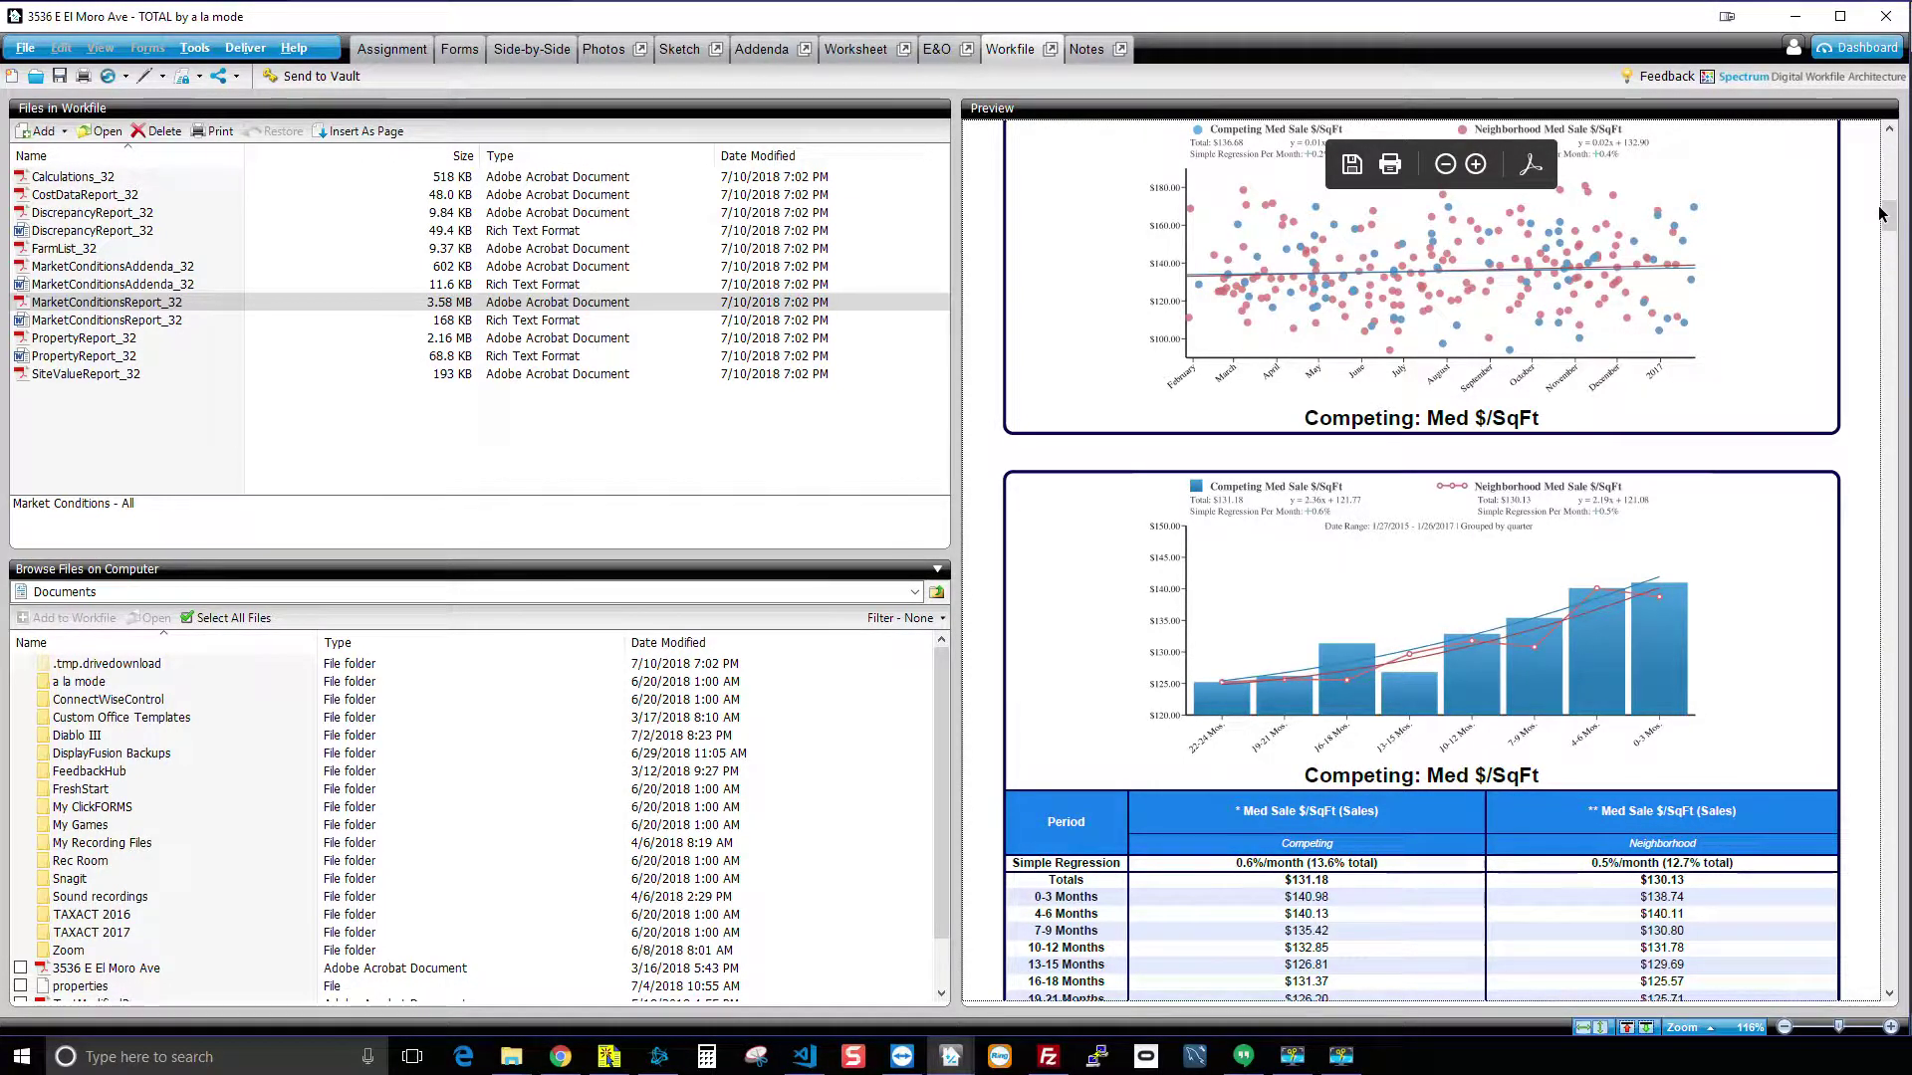
{"action": "left_click_drag", "start_coordinate": [1892, 221], "coordinate": [1855, 935]}
{"action": "left_click", "coordinate": [70, 302]}
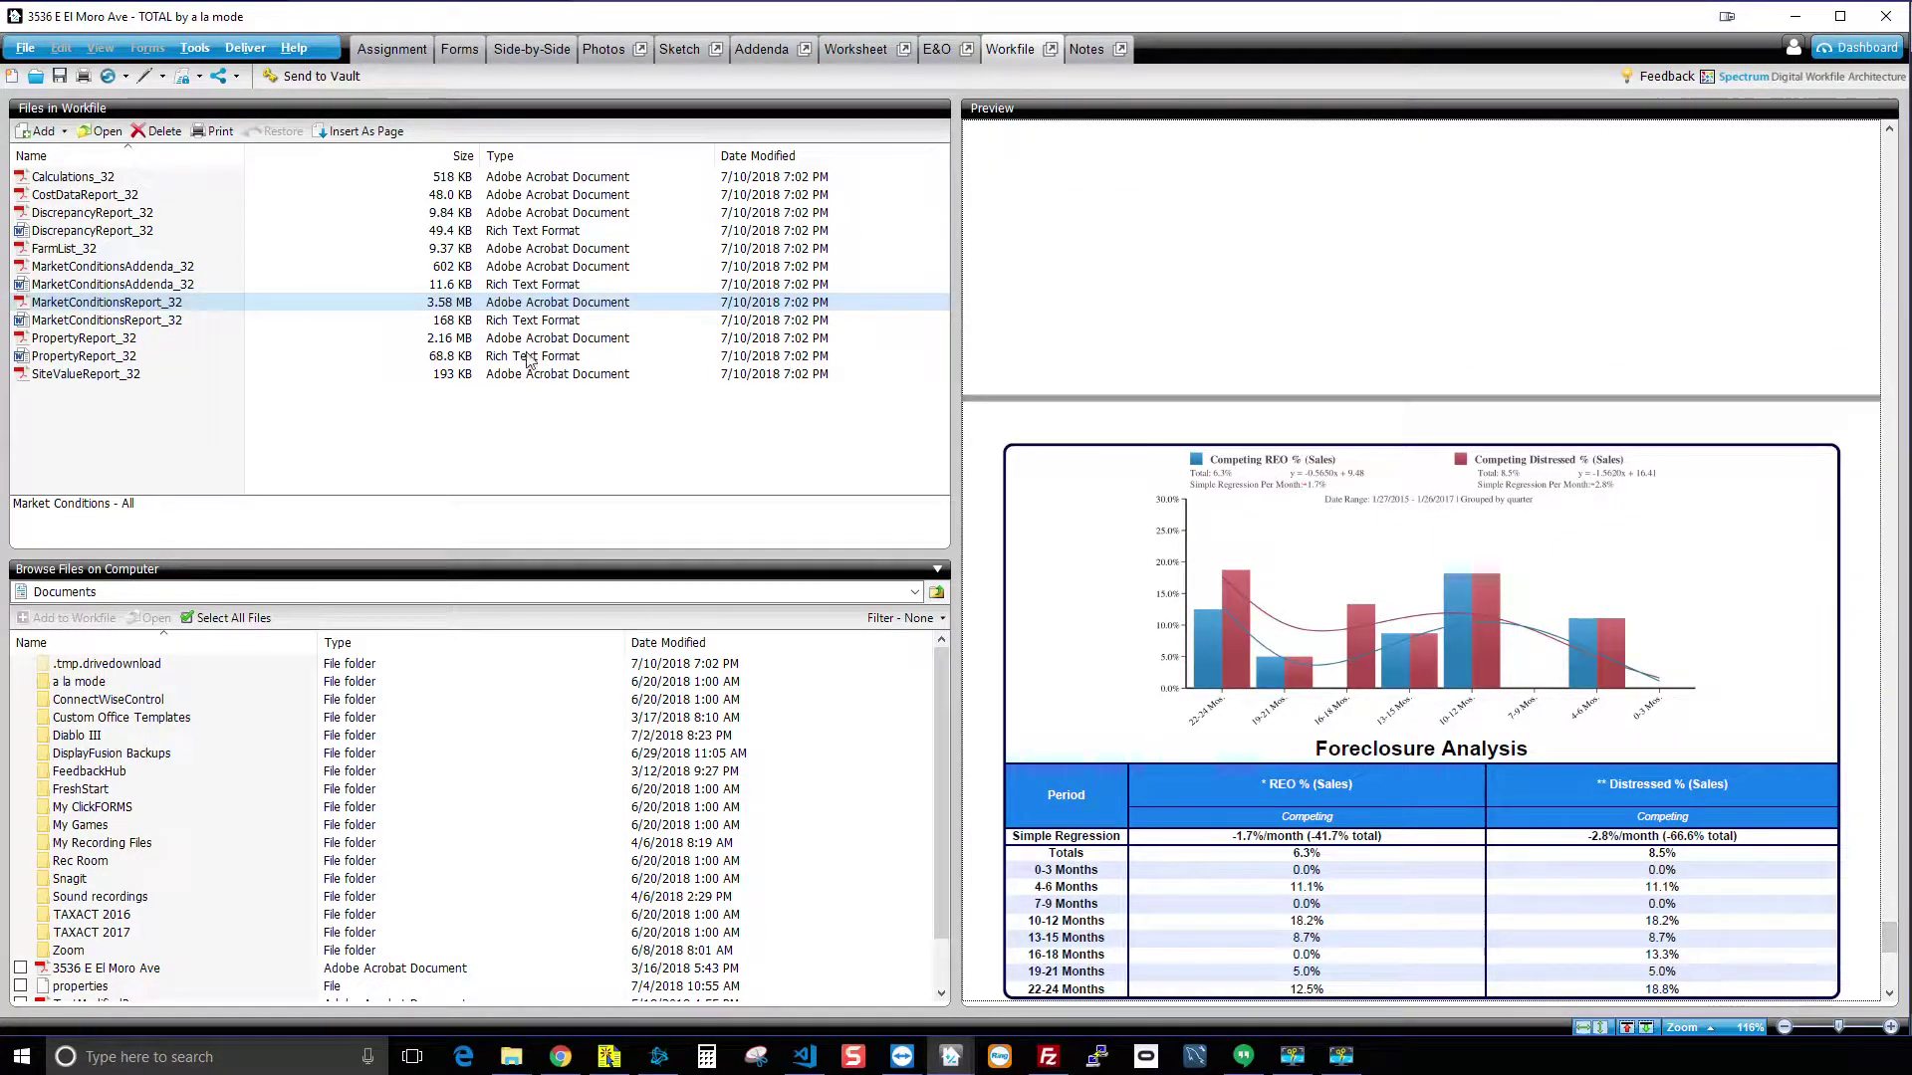
Step: Preview the FarmList_32 PDF and examine the columns of its Competing Property List
{"action": "left_click", "coordinate": [84, 248]}
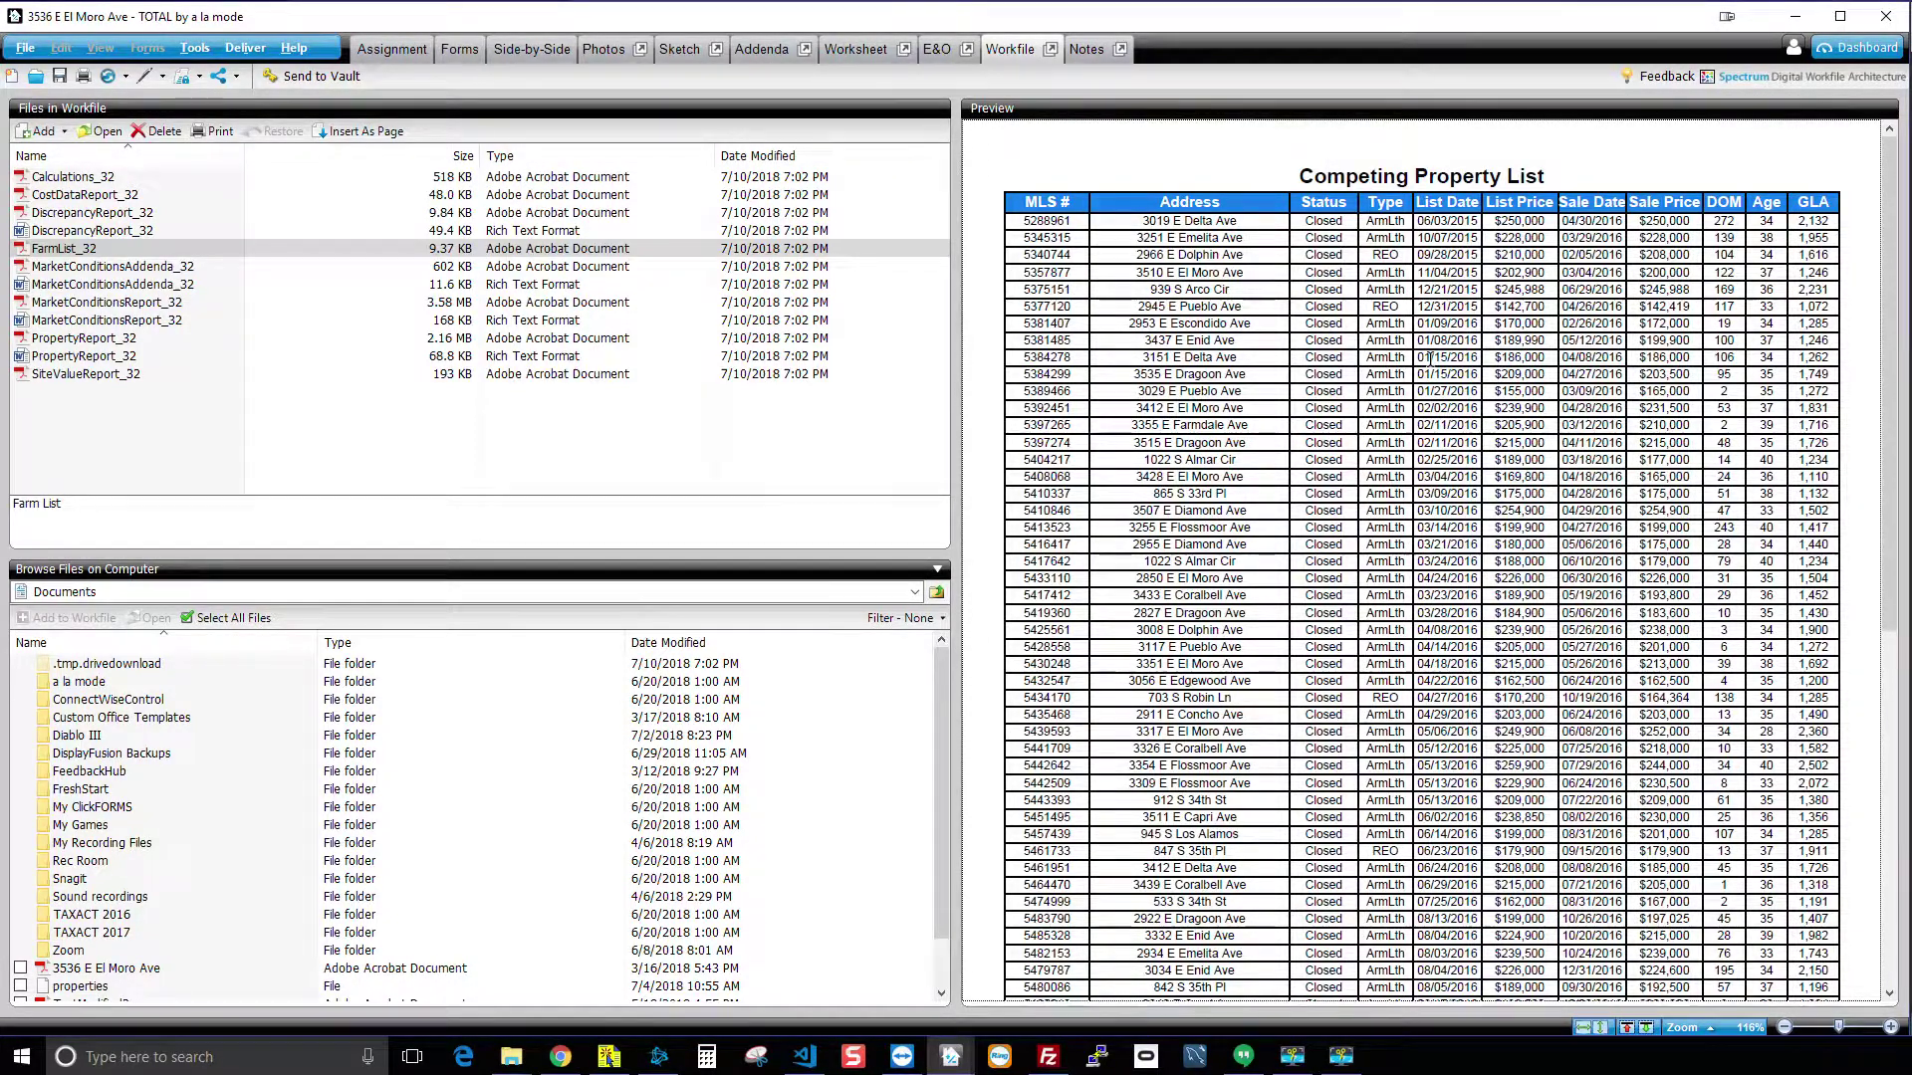
{"action": "mouse_move", "coordinate": [1444, 288]}
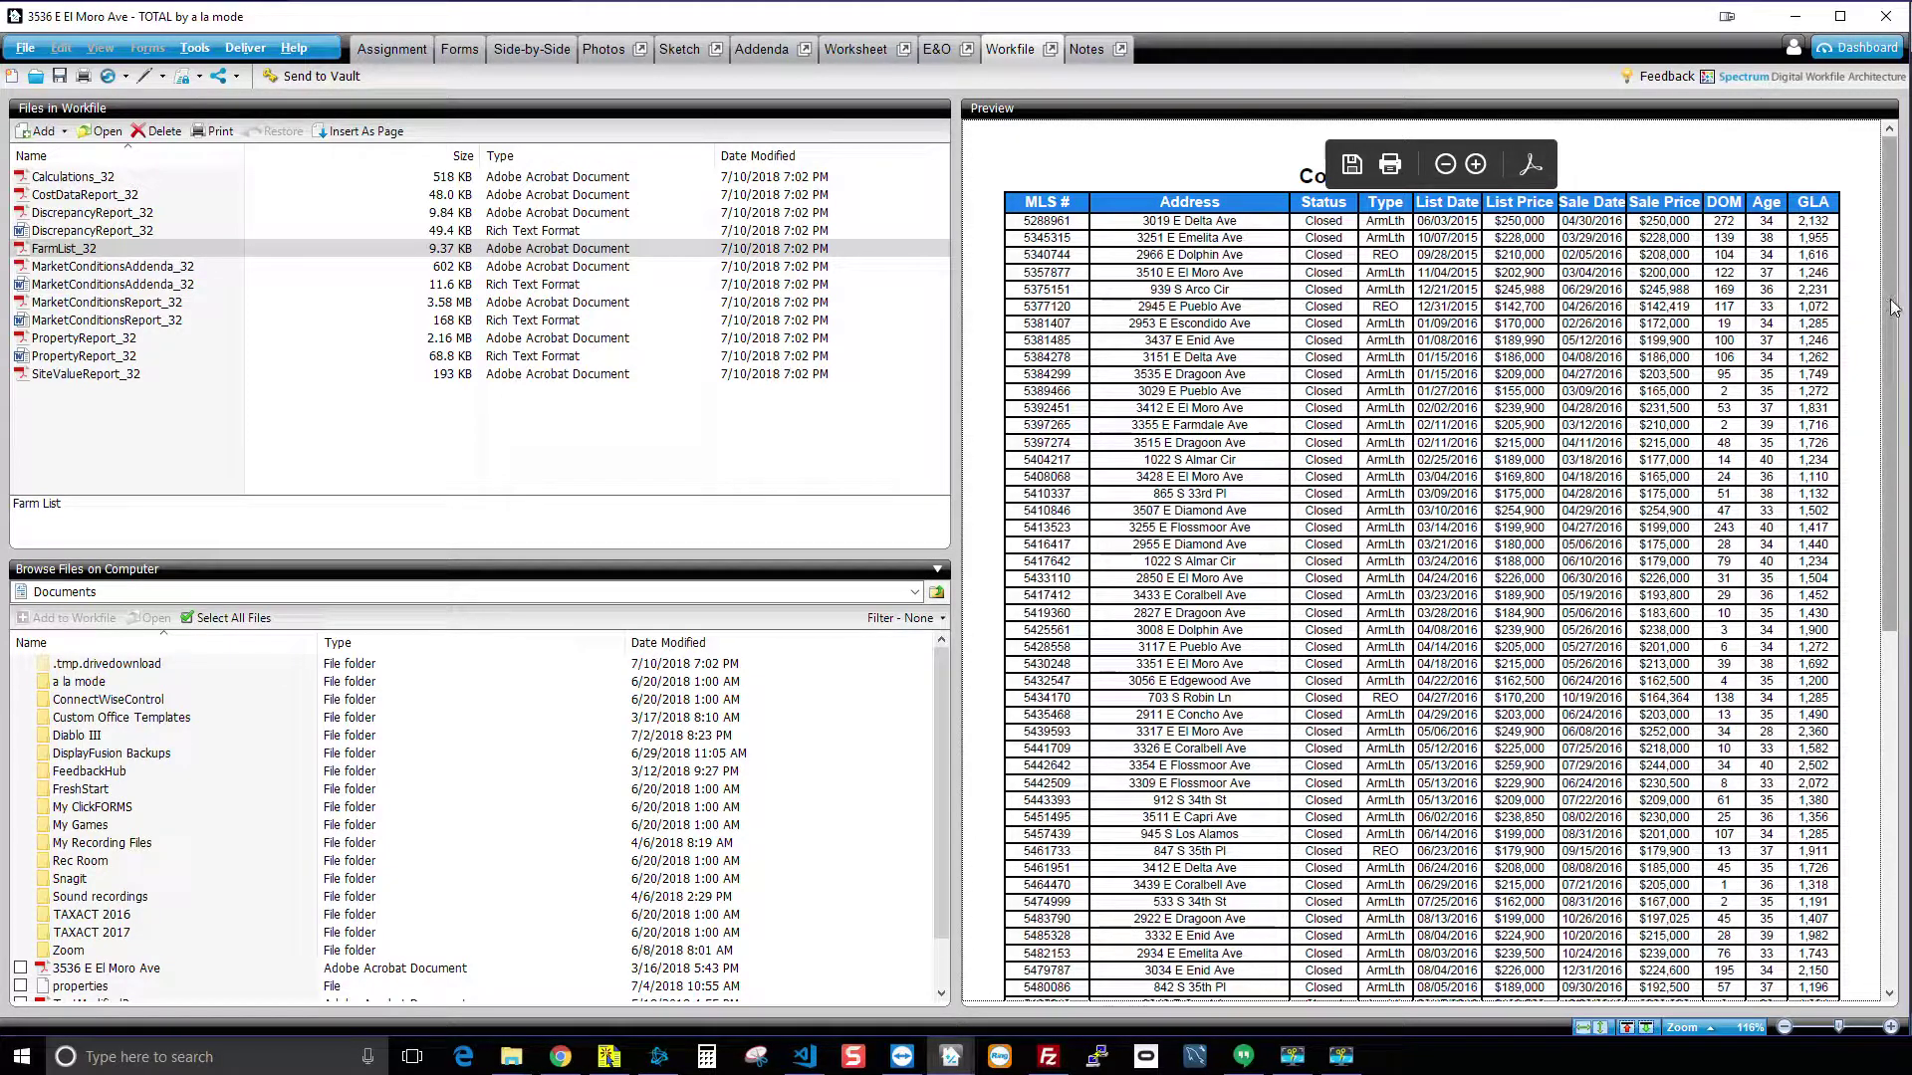
{"action": "left_click", "coordinate": [686, 249]}
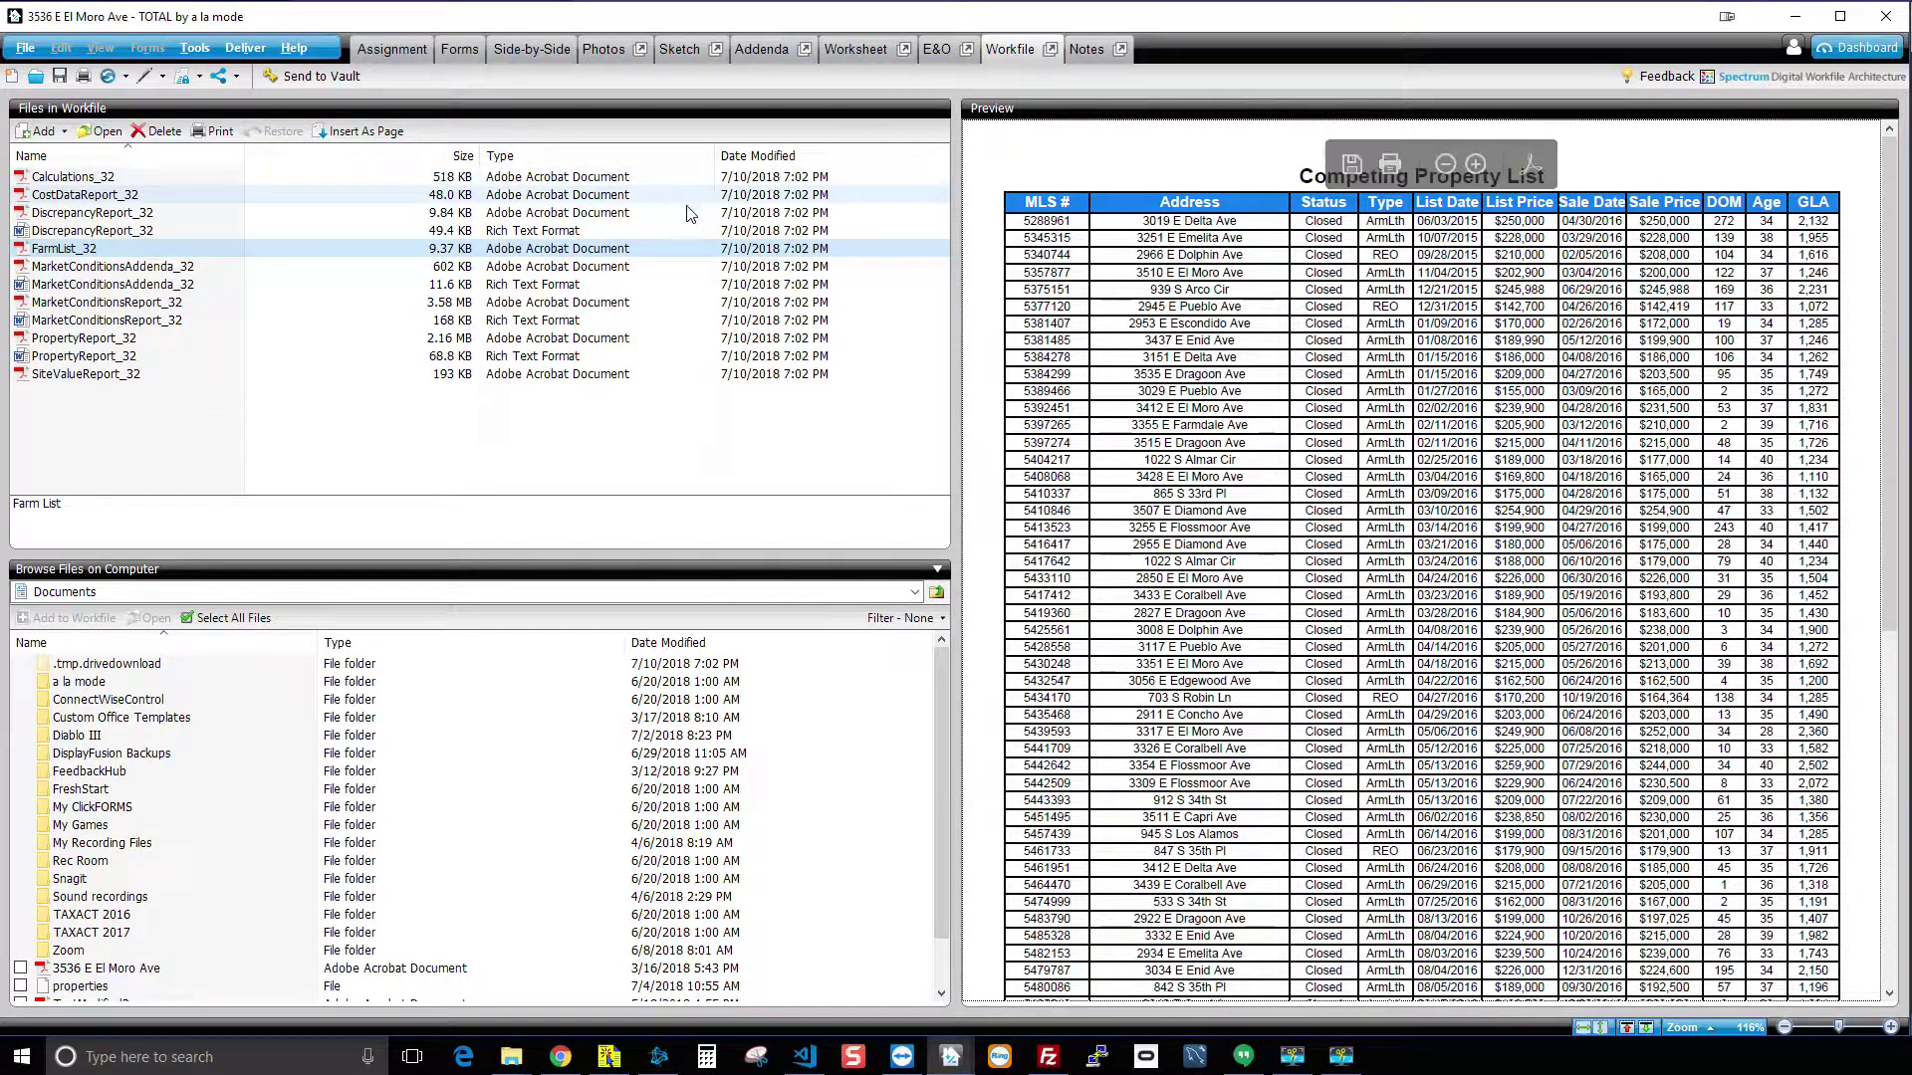
{"action": "mouse_move", "coordinate": [1676, 180]}
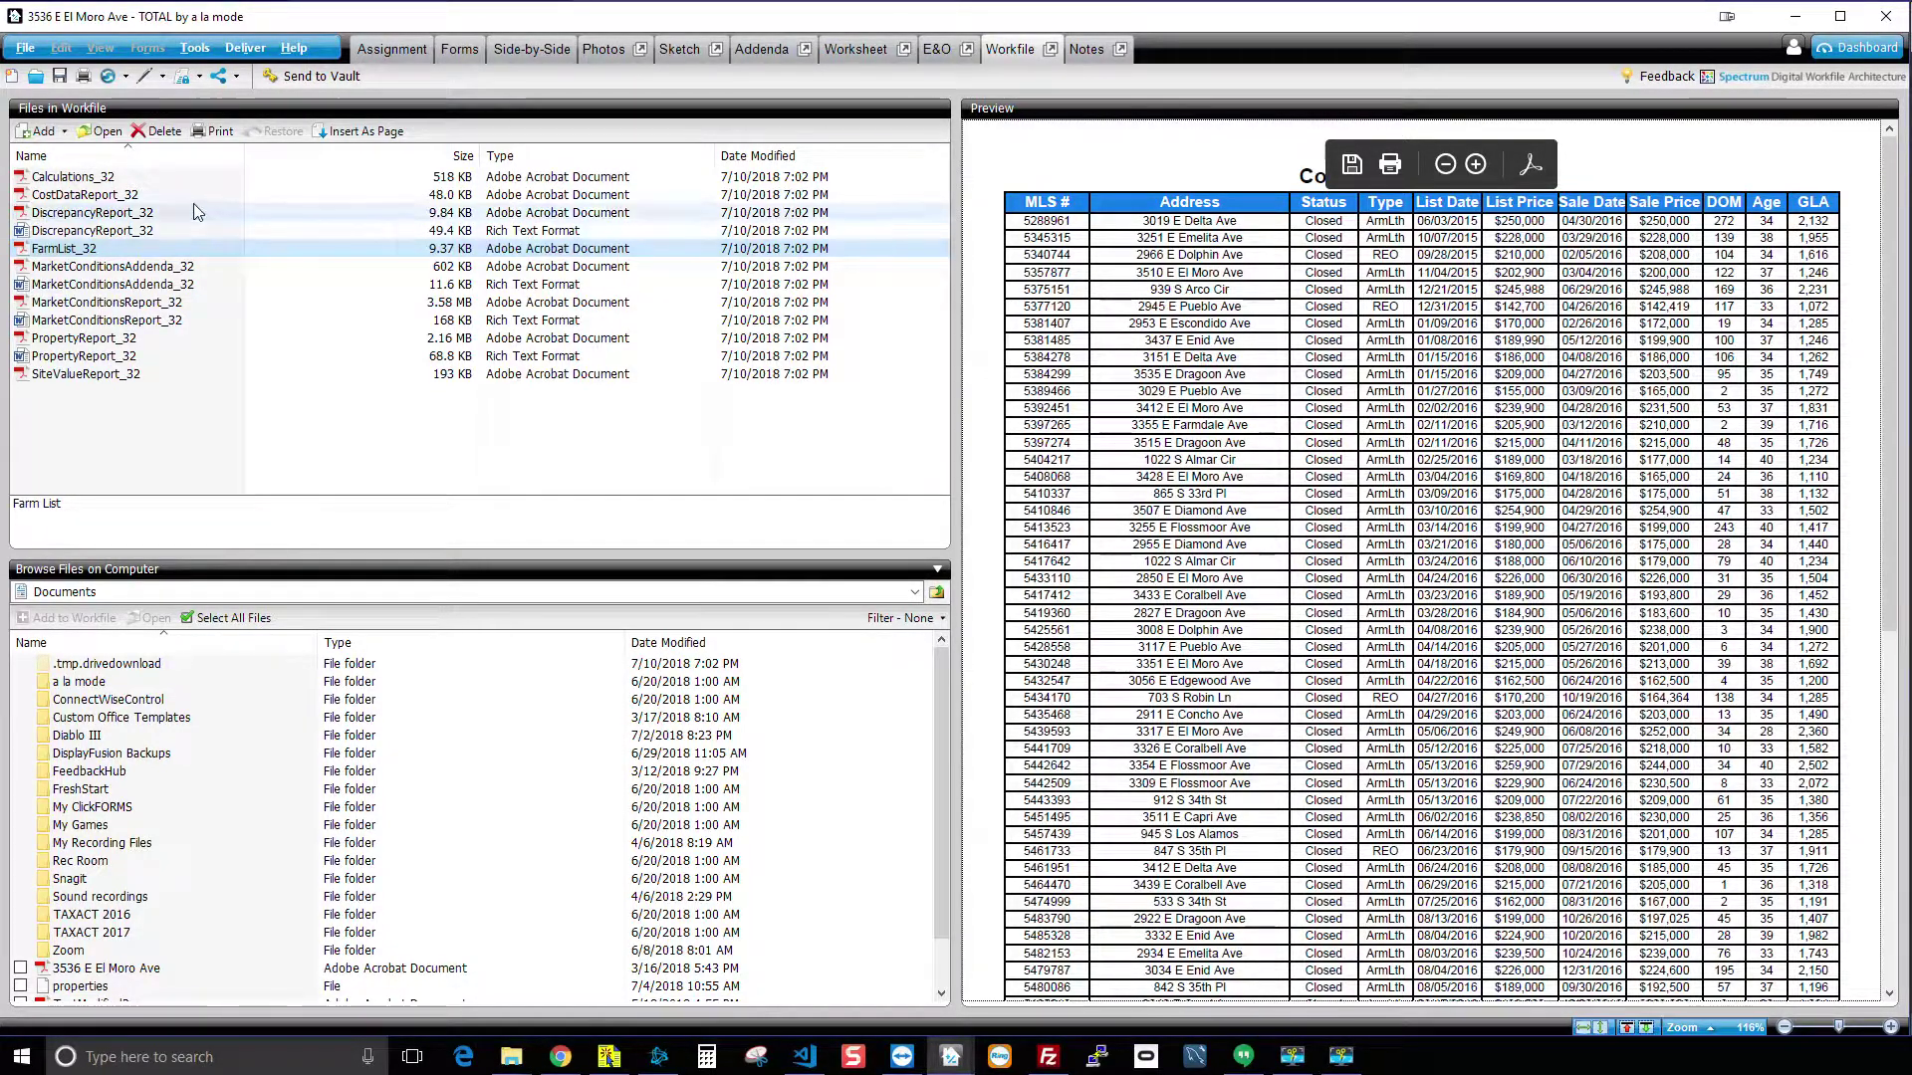
Step: Preview the Calculations_32 PDF and read the 1004MC explanations of active listings, absorption rate and housing supply with the Fannie Mae reference
{"action": "left_click", "coordinate": [115, 180]}
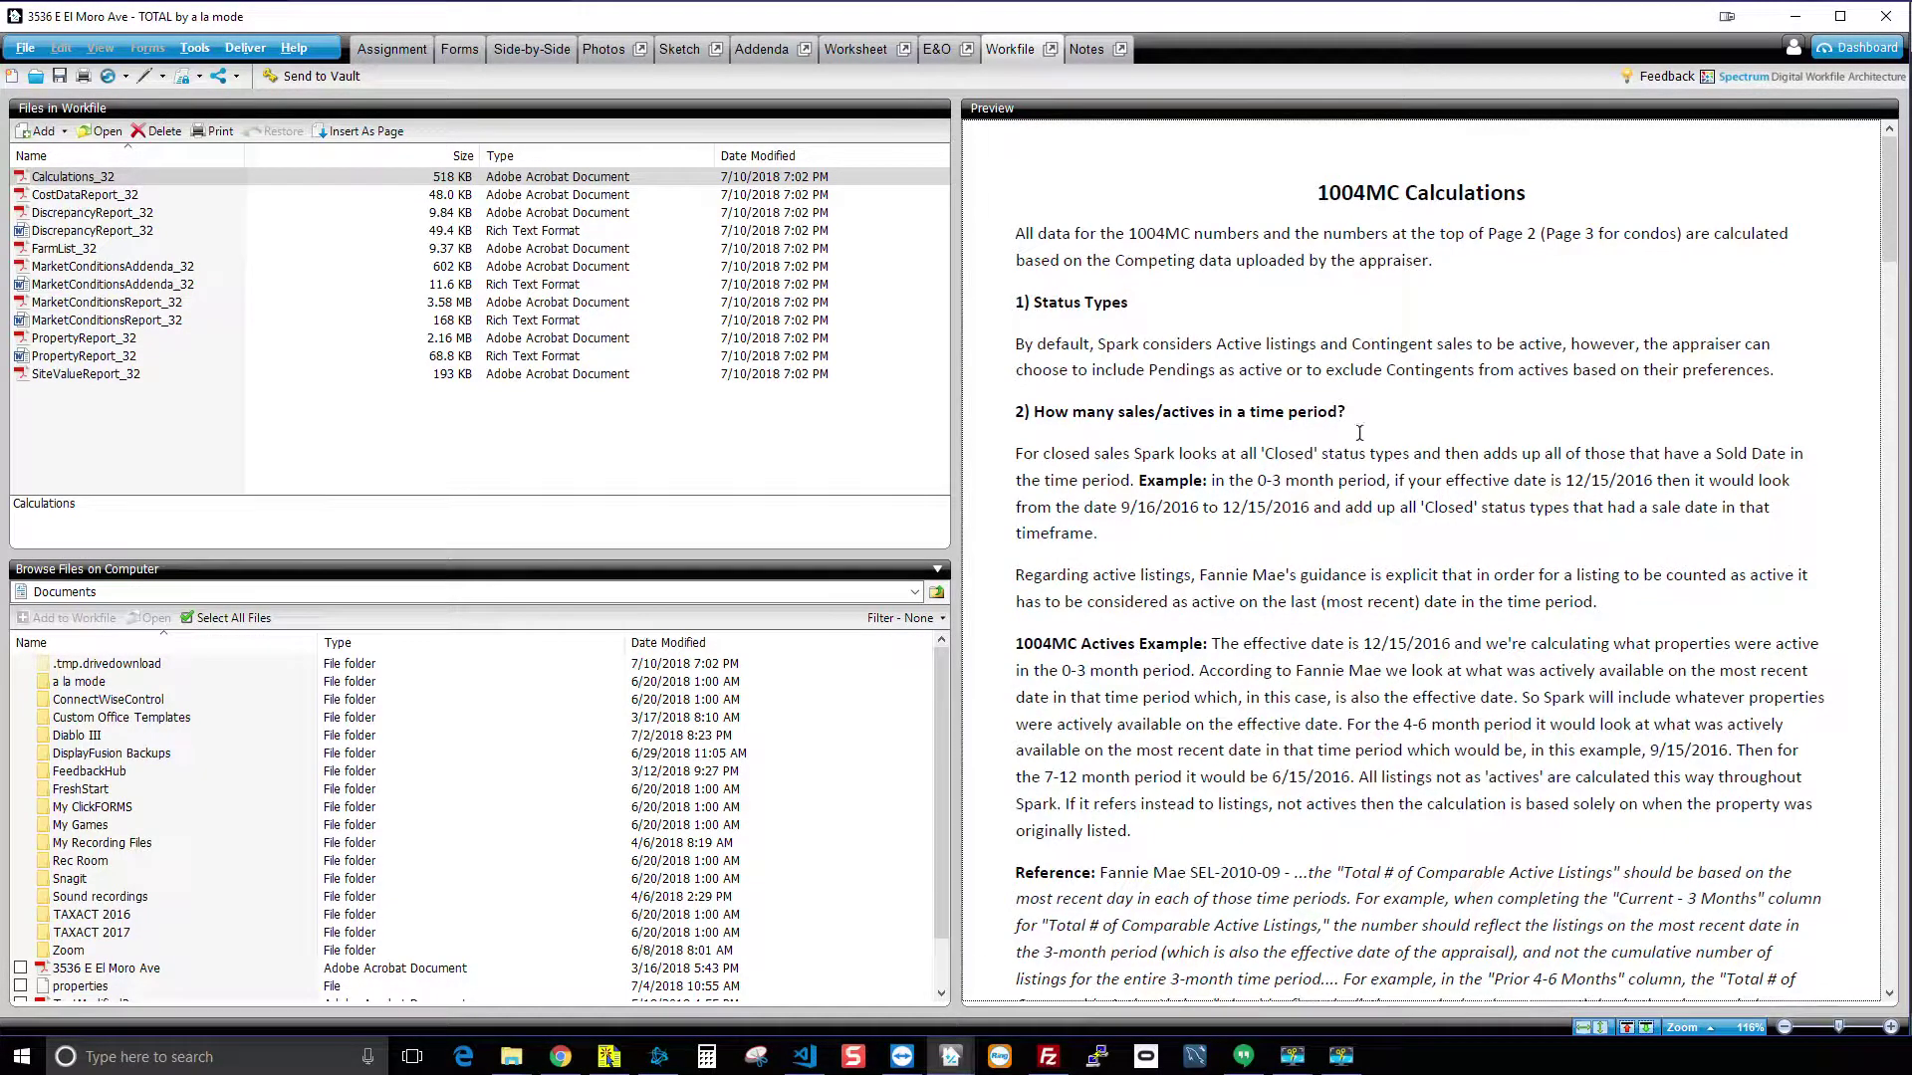
{"action": "scroll", "coordinate": [1359, 433], "scroll_direction": "down", "scroll_amount": 4}
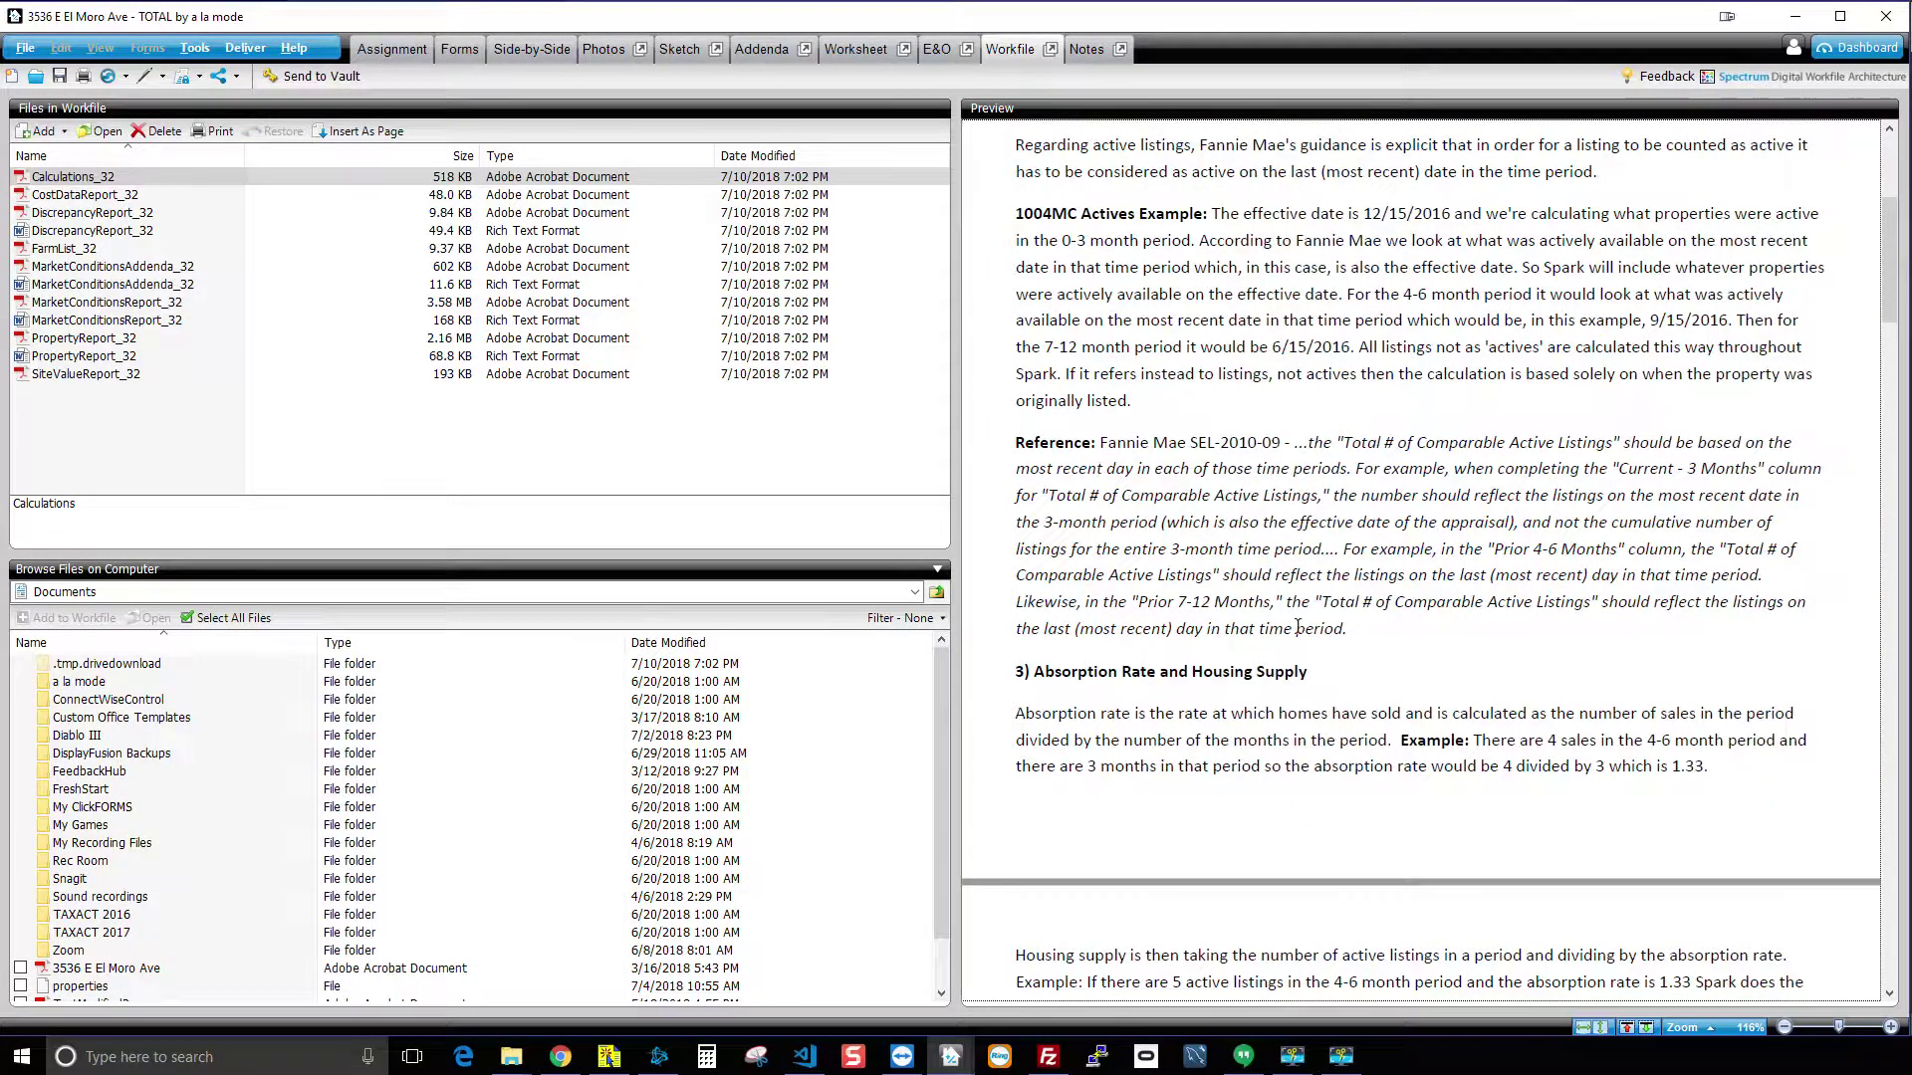
{"action": "scroll", "coordinate": [1311, 628], "scroll_direction": "down", "scroll_amount": 2}
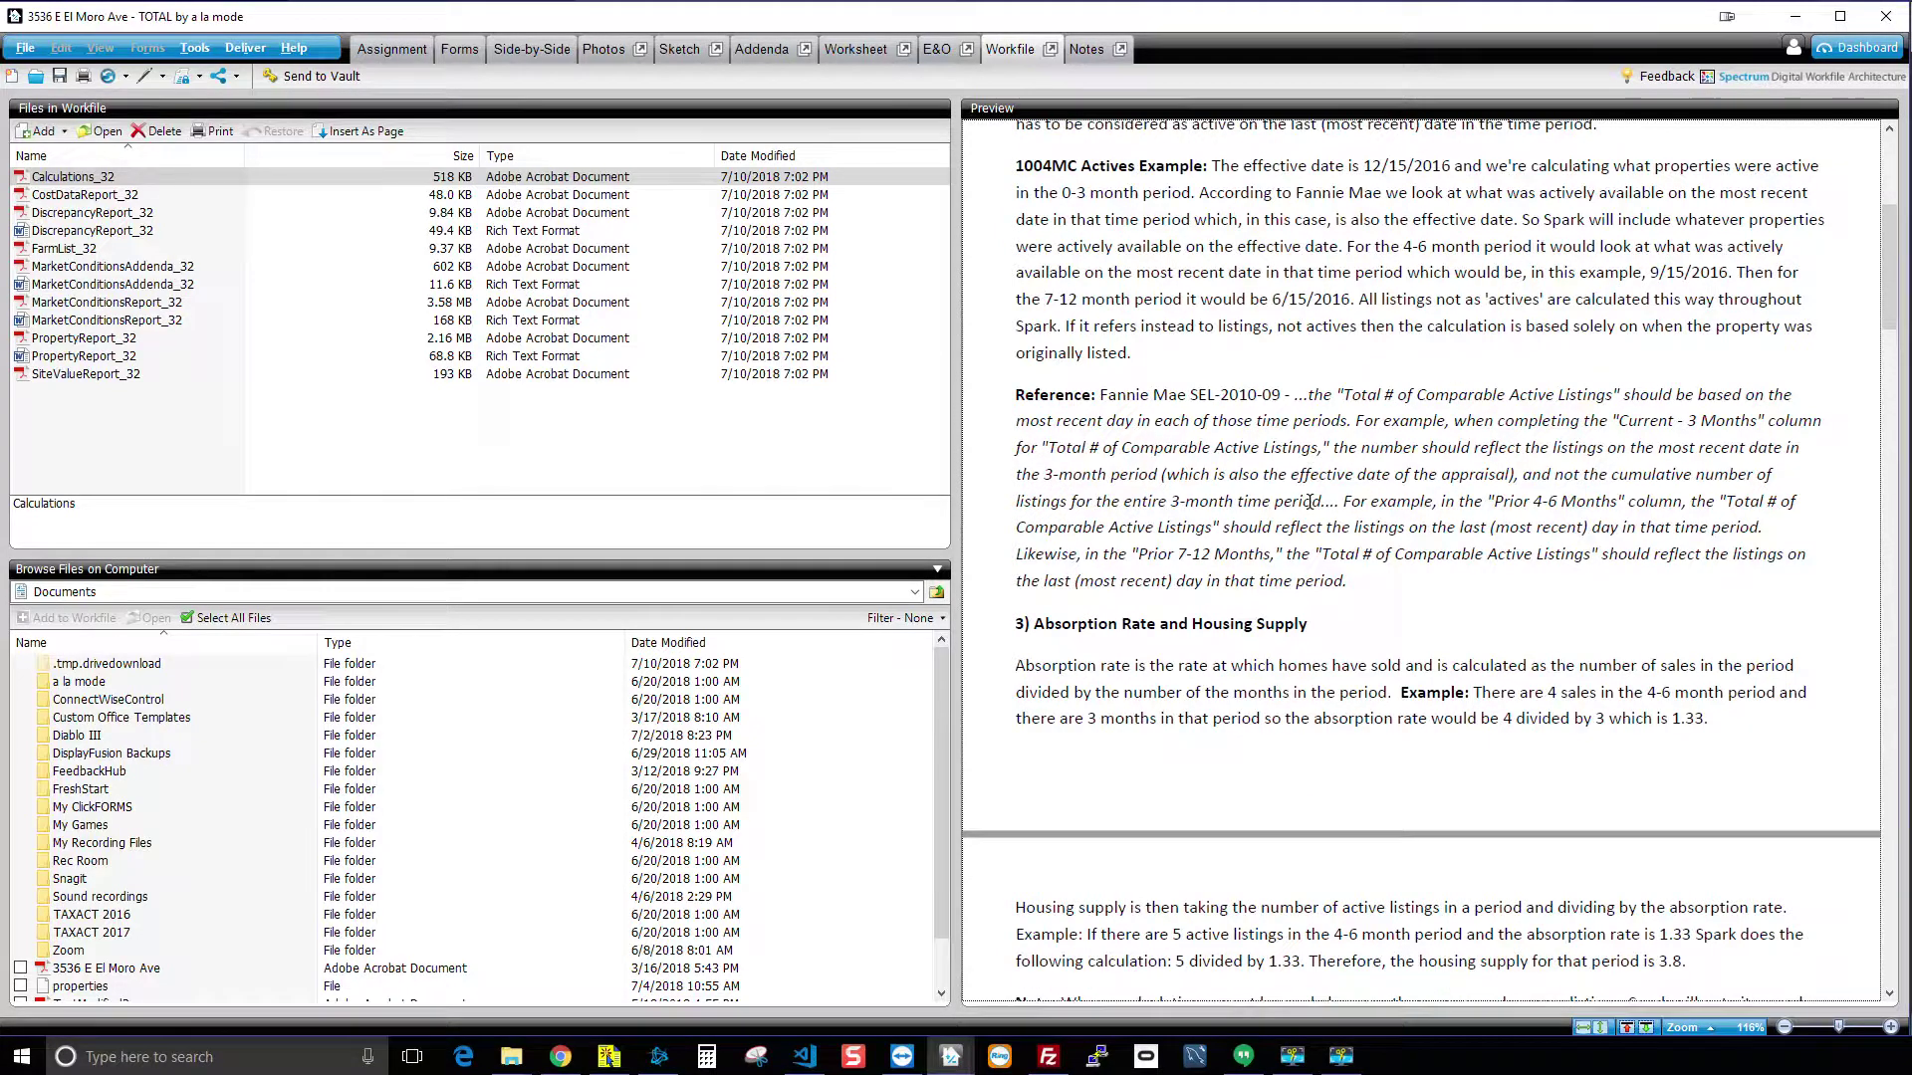
{"action": "left_click_drag", "start_coordinate": [1346, 534], "coordinate": [1308, 347]}
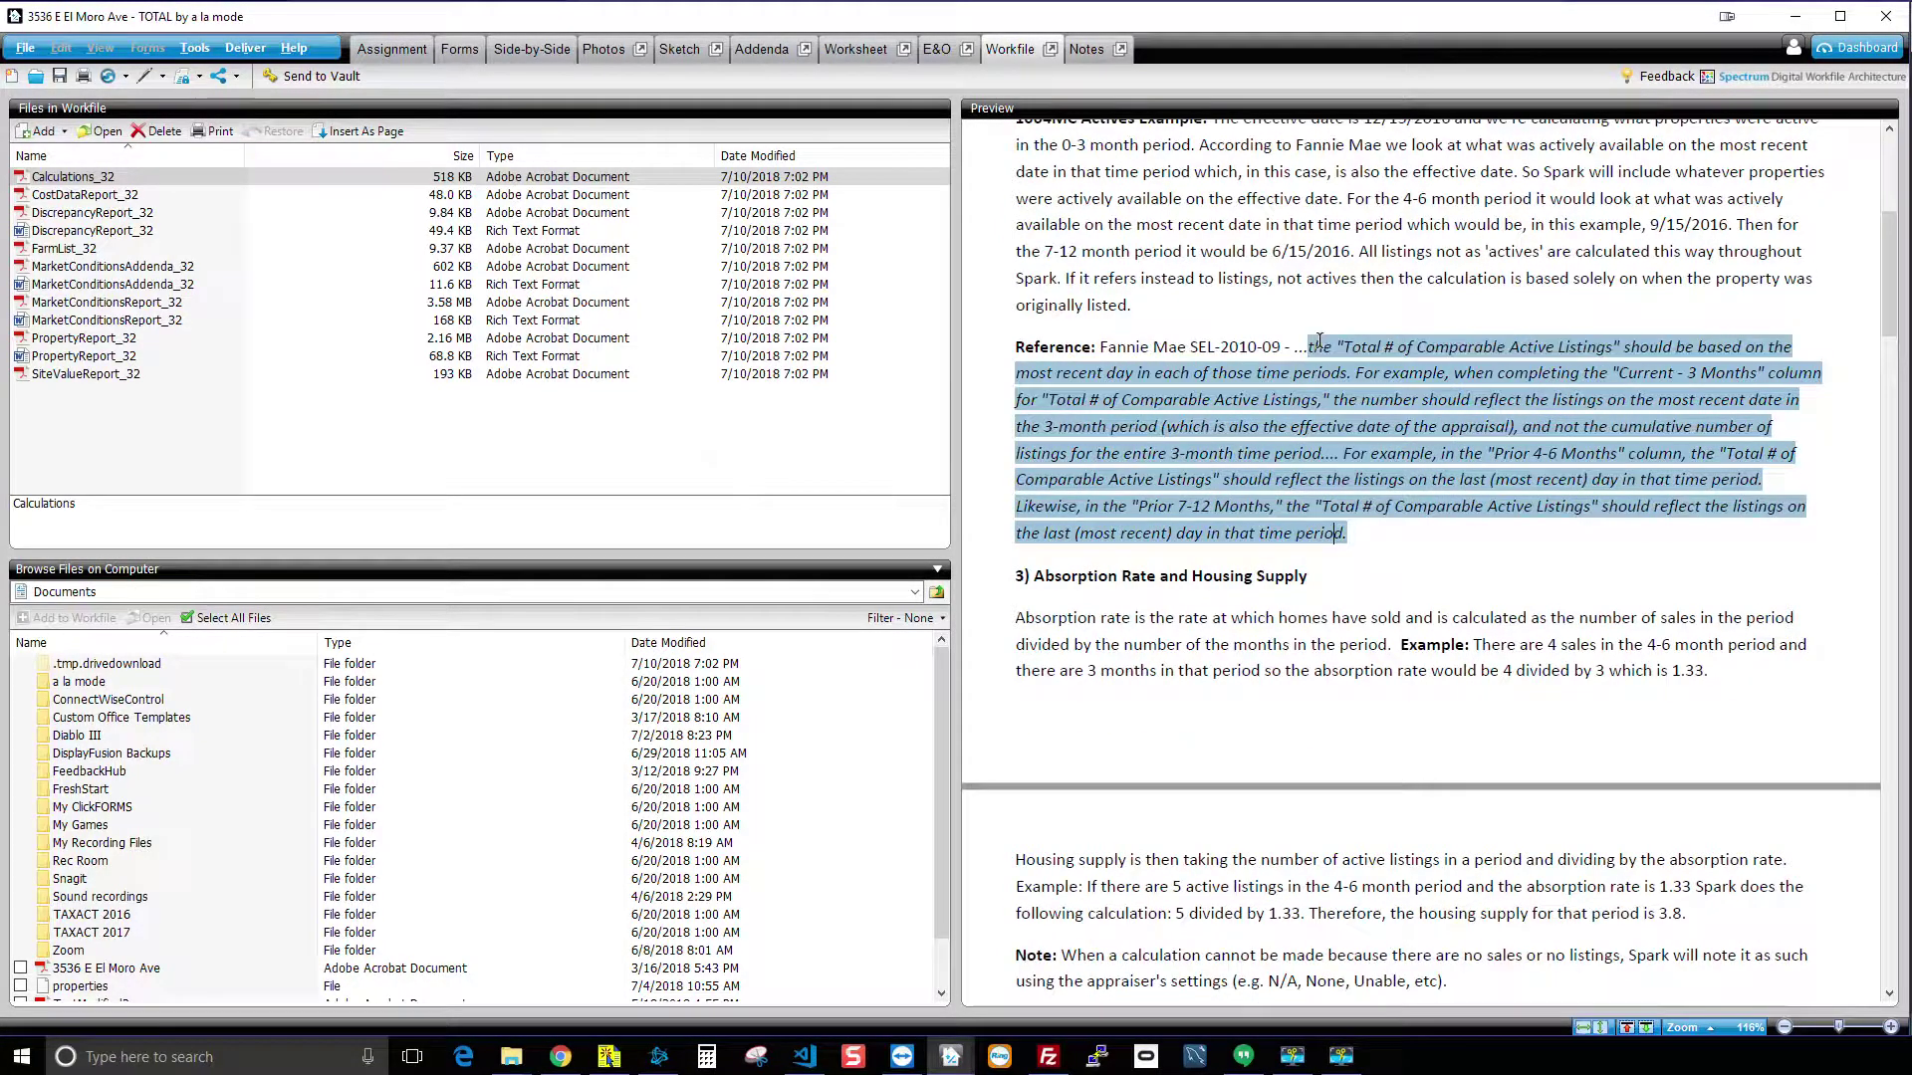
{"action": "left_click", "coordinate": [1408, 411]}
{"action": "scroll", "coordinate": [1410, 416], "scroll_direction": "down", "scroll_amount": 7}
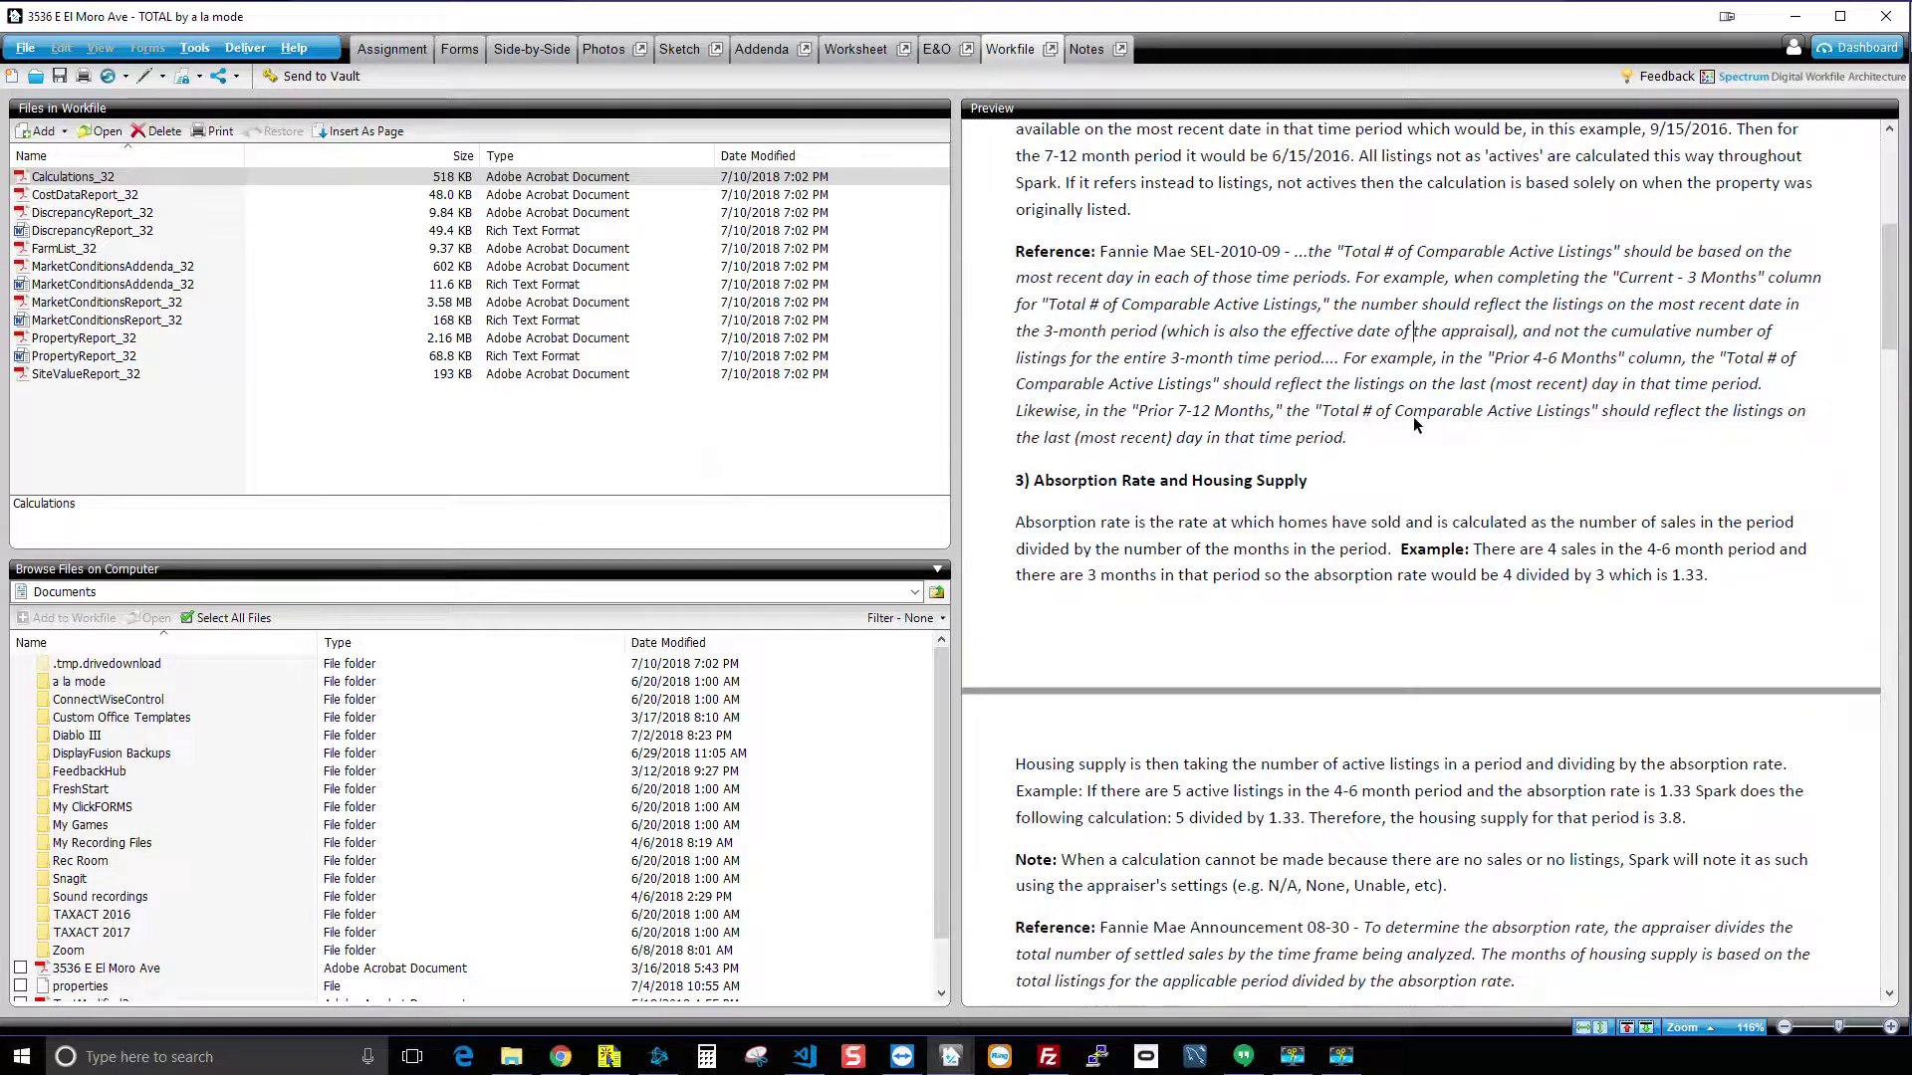
Step: Read the sale-to-list price, Neighborhood Calculations and Trend Calculations (Regression) sections of the calculations document
{"action": "scroll", "coordinate": [1413, 418], "scroll_direction": "down", "scroll_amount": 20}
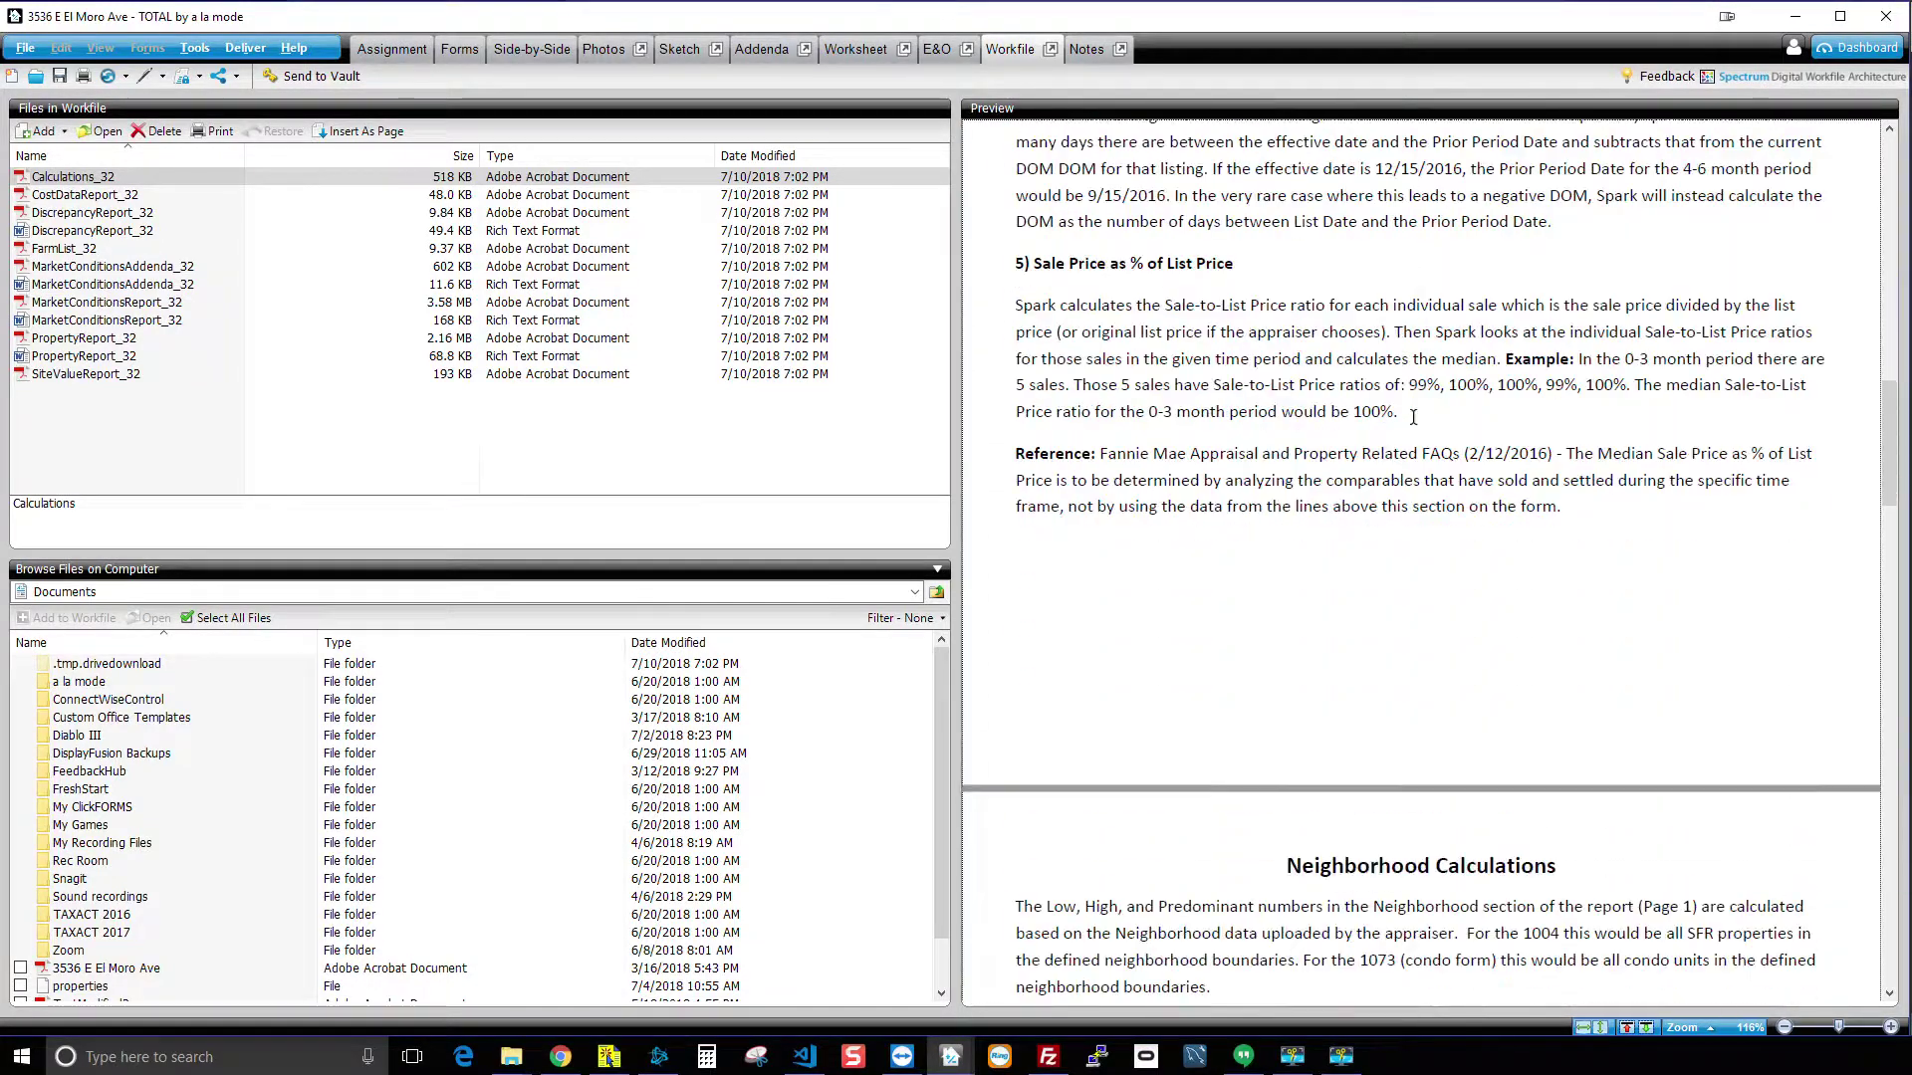
{"action": "scroll", "coordinate": [1413, 417], "scroll_direction": "down", "scroll_amount": 4}
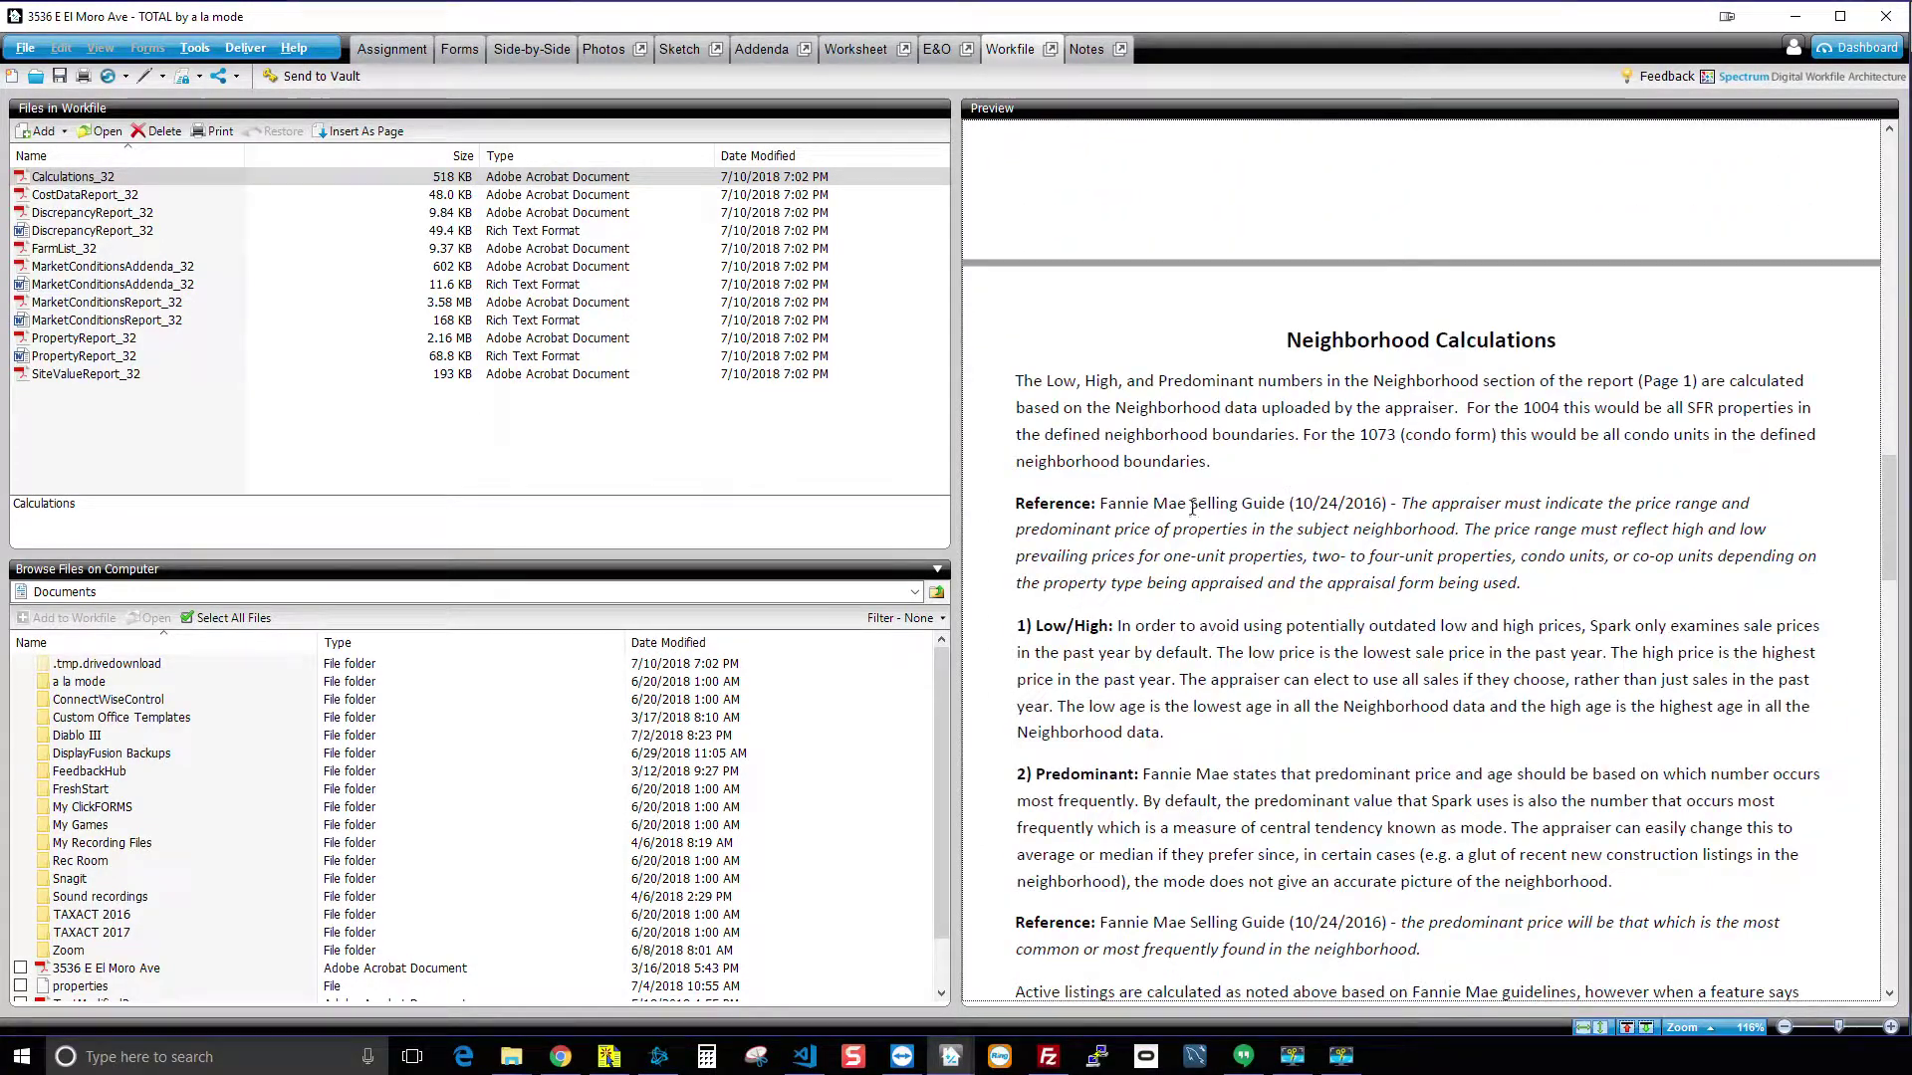
{"action": "scroll", "coordinate": [1416, 505], "scroll_direction": "down", "scroll_amount": 20}
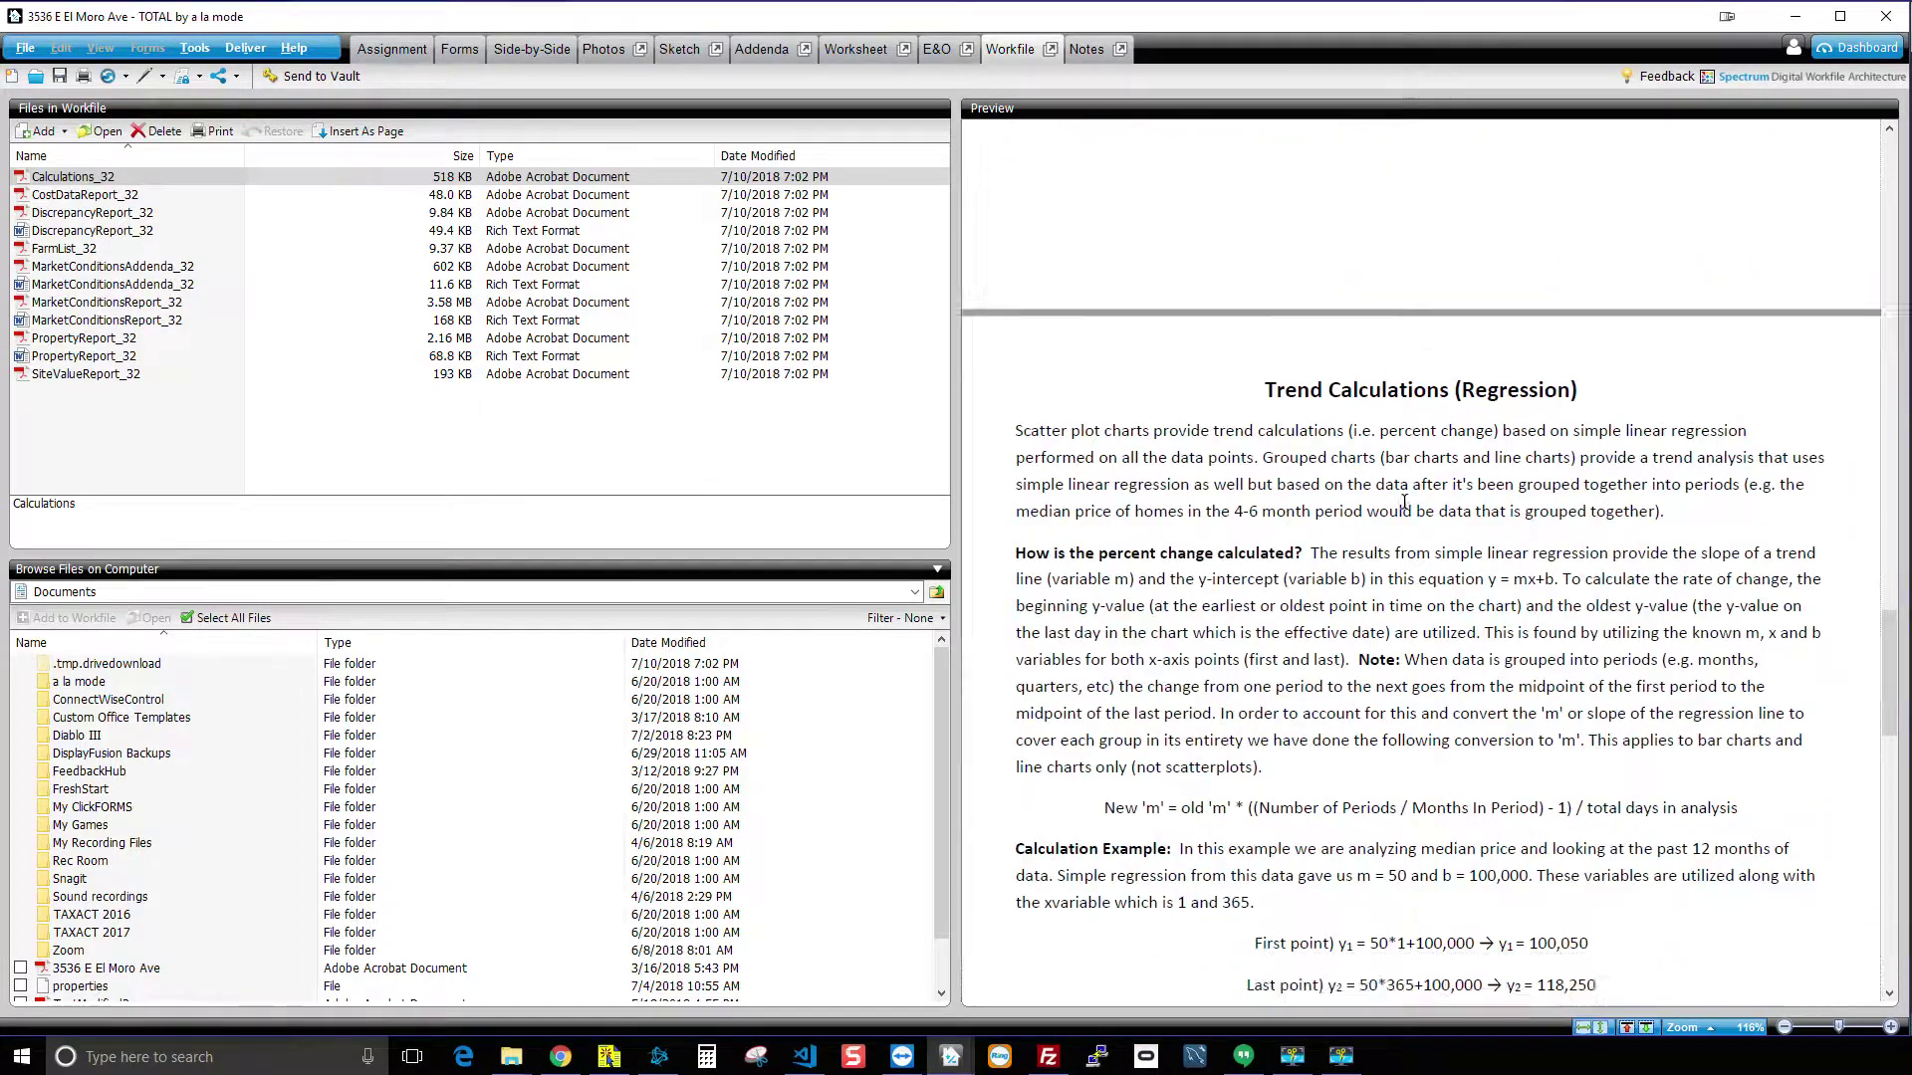
Step: Read the regression calculation example, percent change per month methods and scatter plot notes in the calculations document
{"action": "scroll", "coordinate": [1399, 499], "scroll_direction": "down", "scroll_amount": 1}
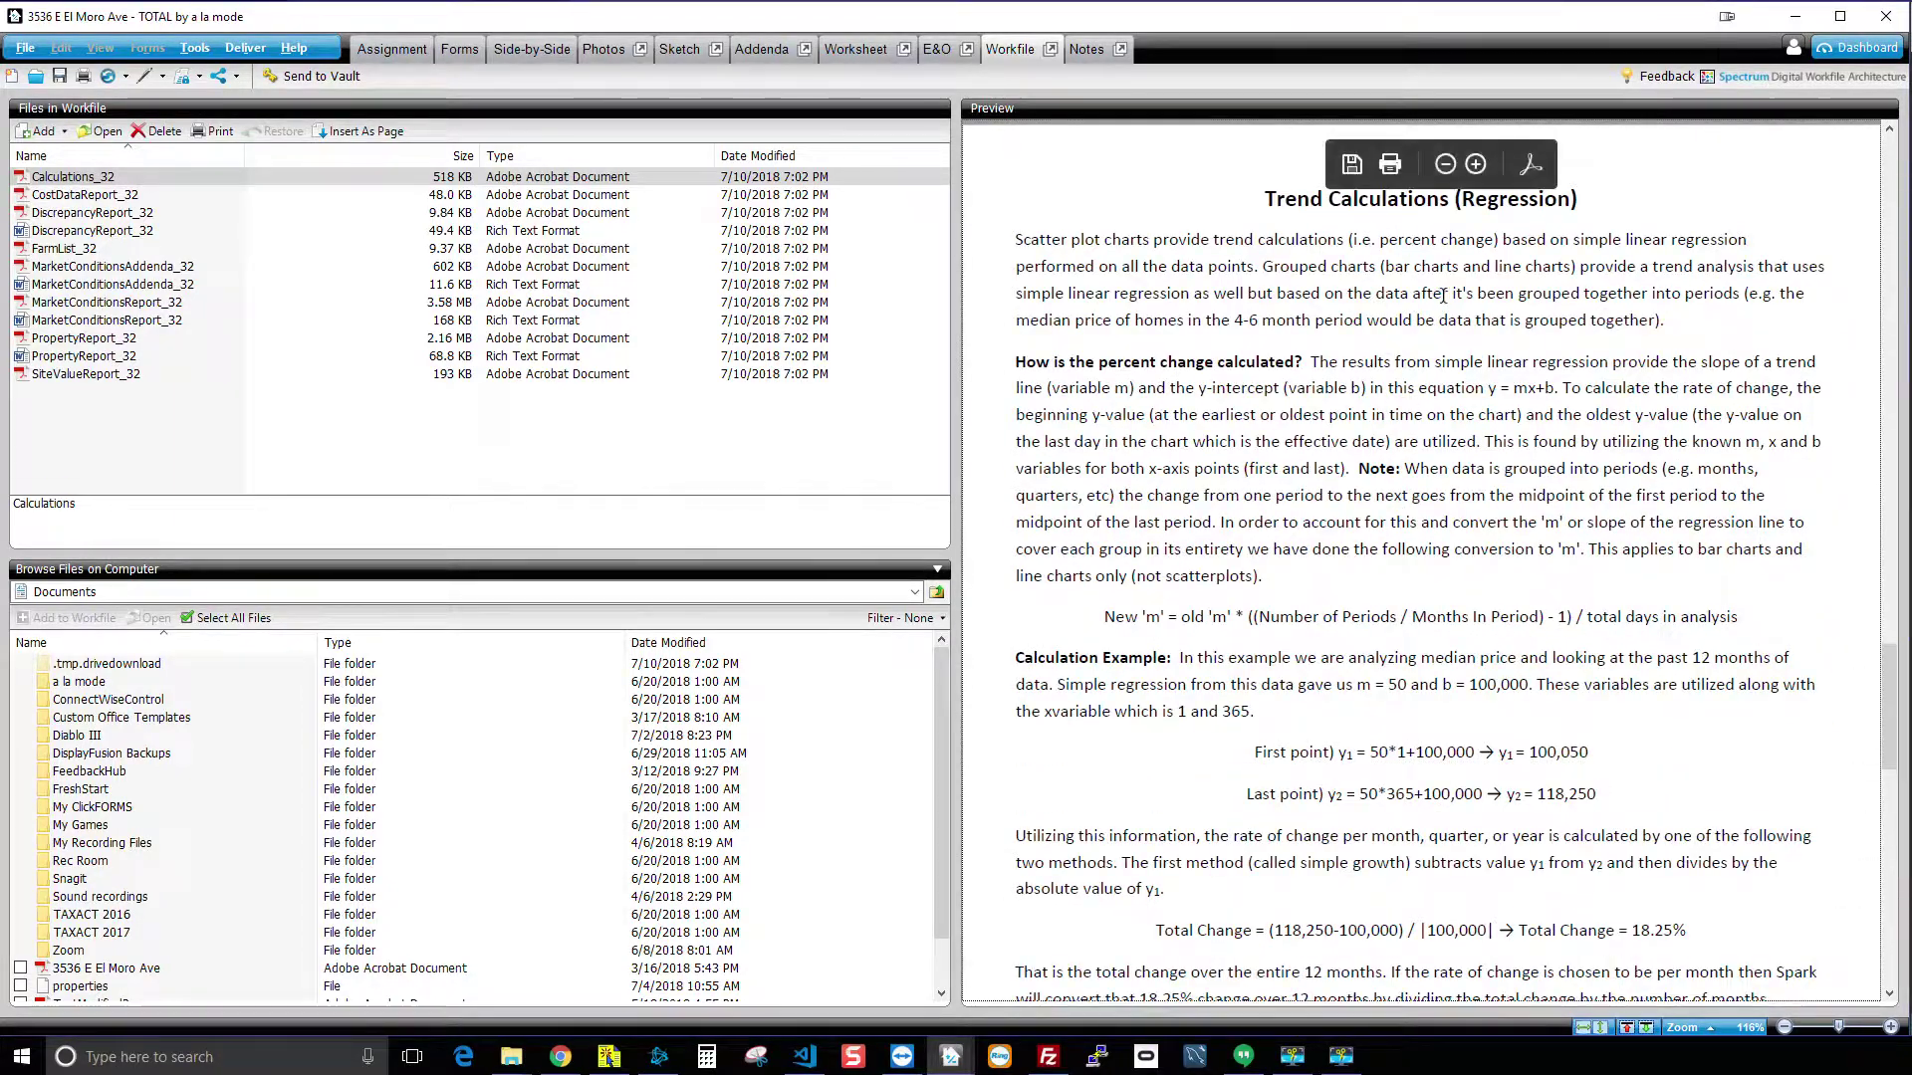
{"action": "scroll", "coordinate": [1456, 470], "scroll_direction": "down", "scroll_amount": 6}
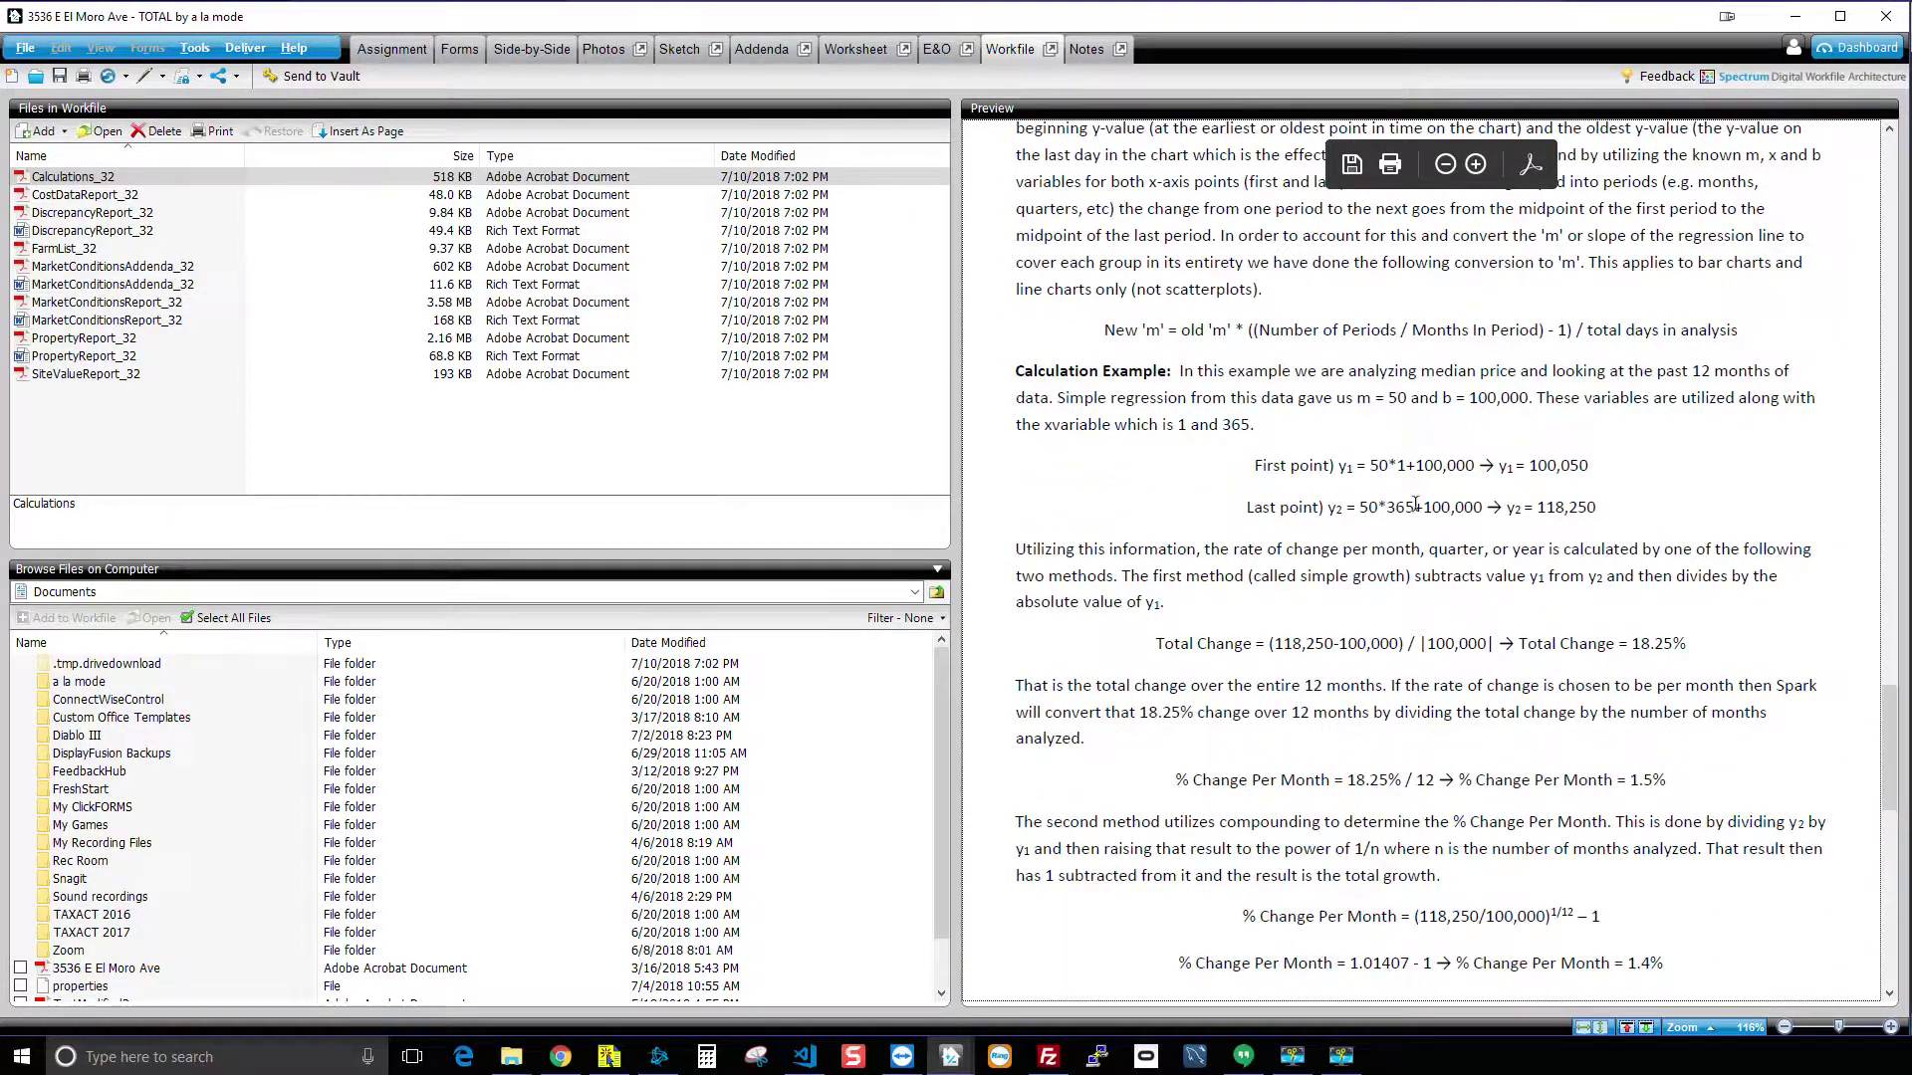
{"action": "scroll", "coordinate": [1428, 718], "scroll_direction": "down", "scroll_amount": 9}
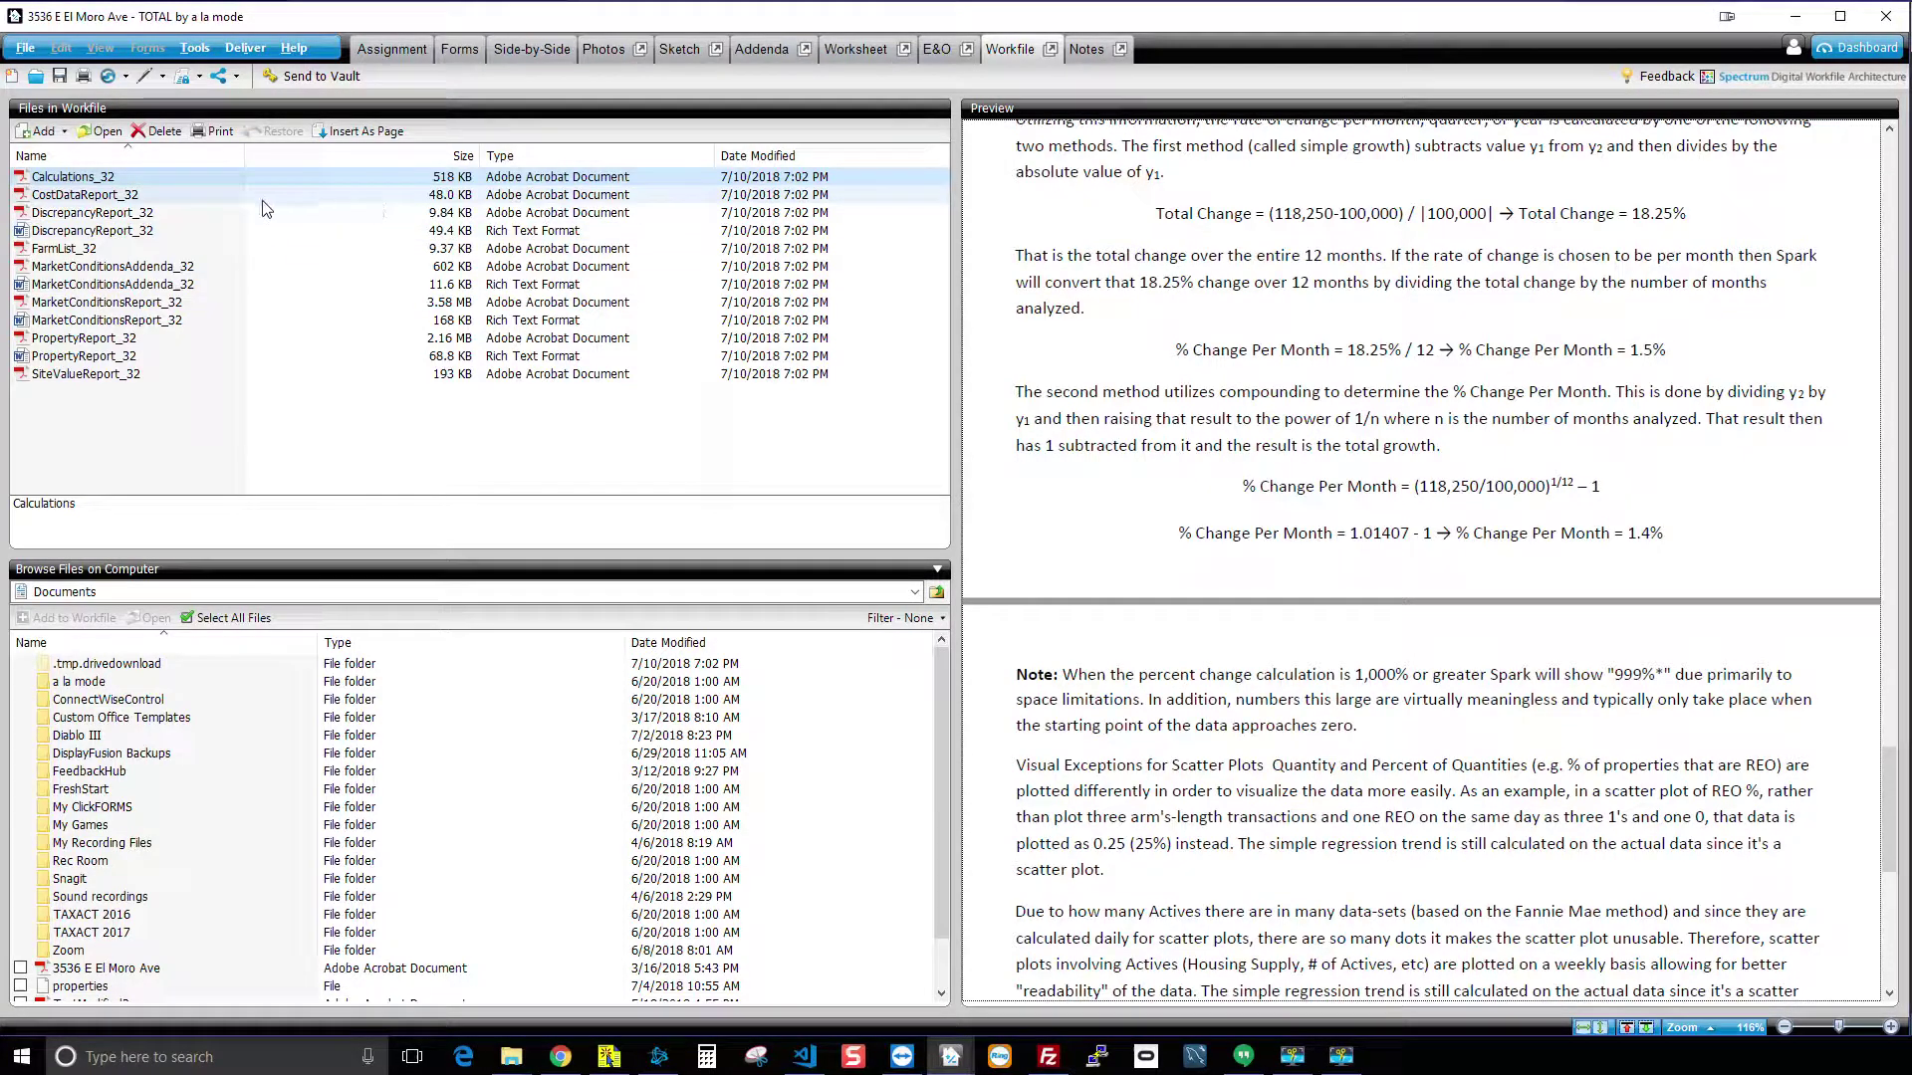
Step: Preview the CostDataReport_32 PDF and review its Cost Approach, Cost Estimate Details and Depreciation sections
{"action": "left_click", "coordinate": [82, 195]}
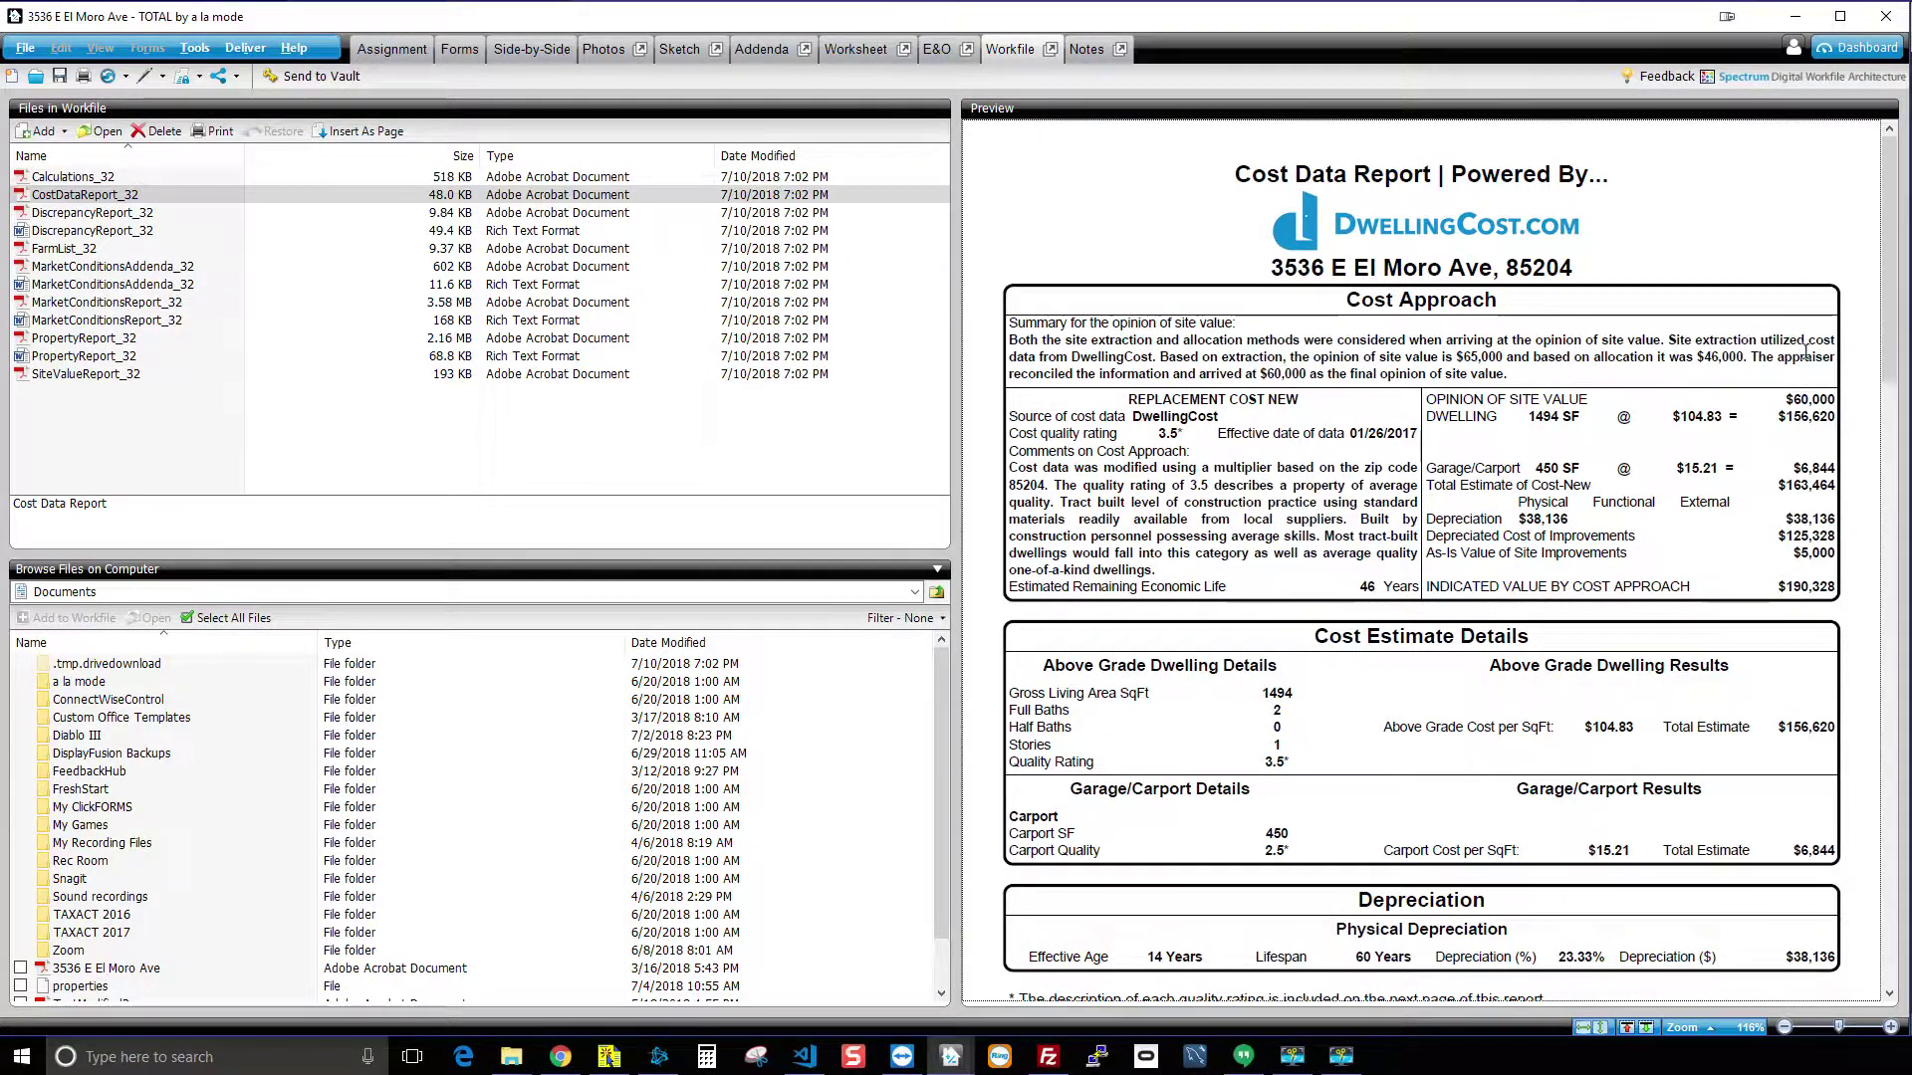
{"action": "left_click_drag", "start_coordinate": [1895, 275], "coordinate": [1850, 349]}
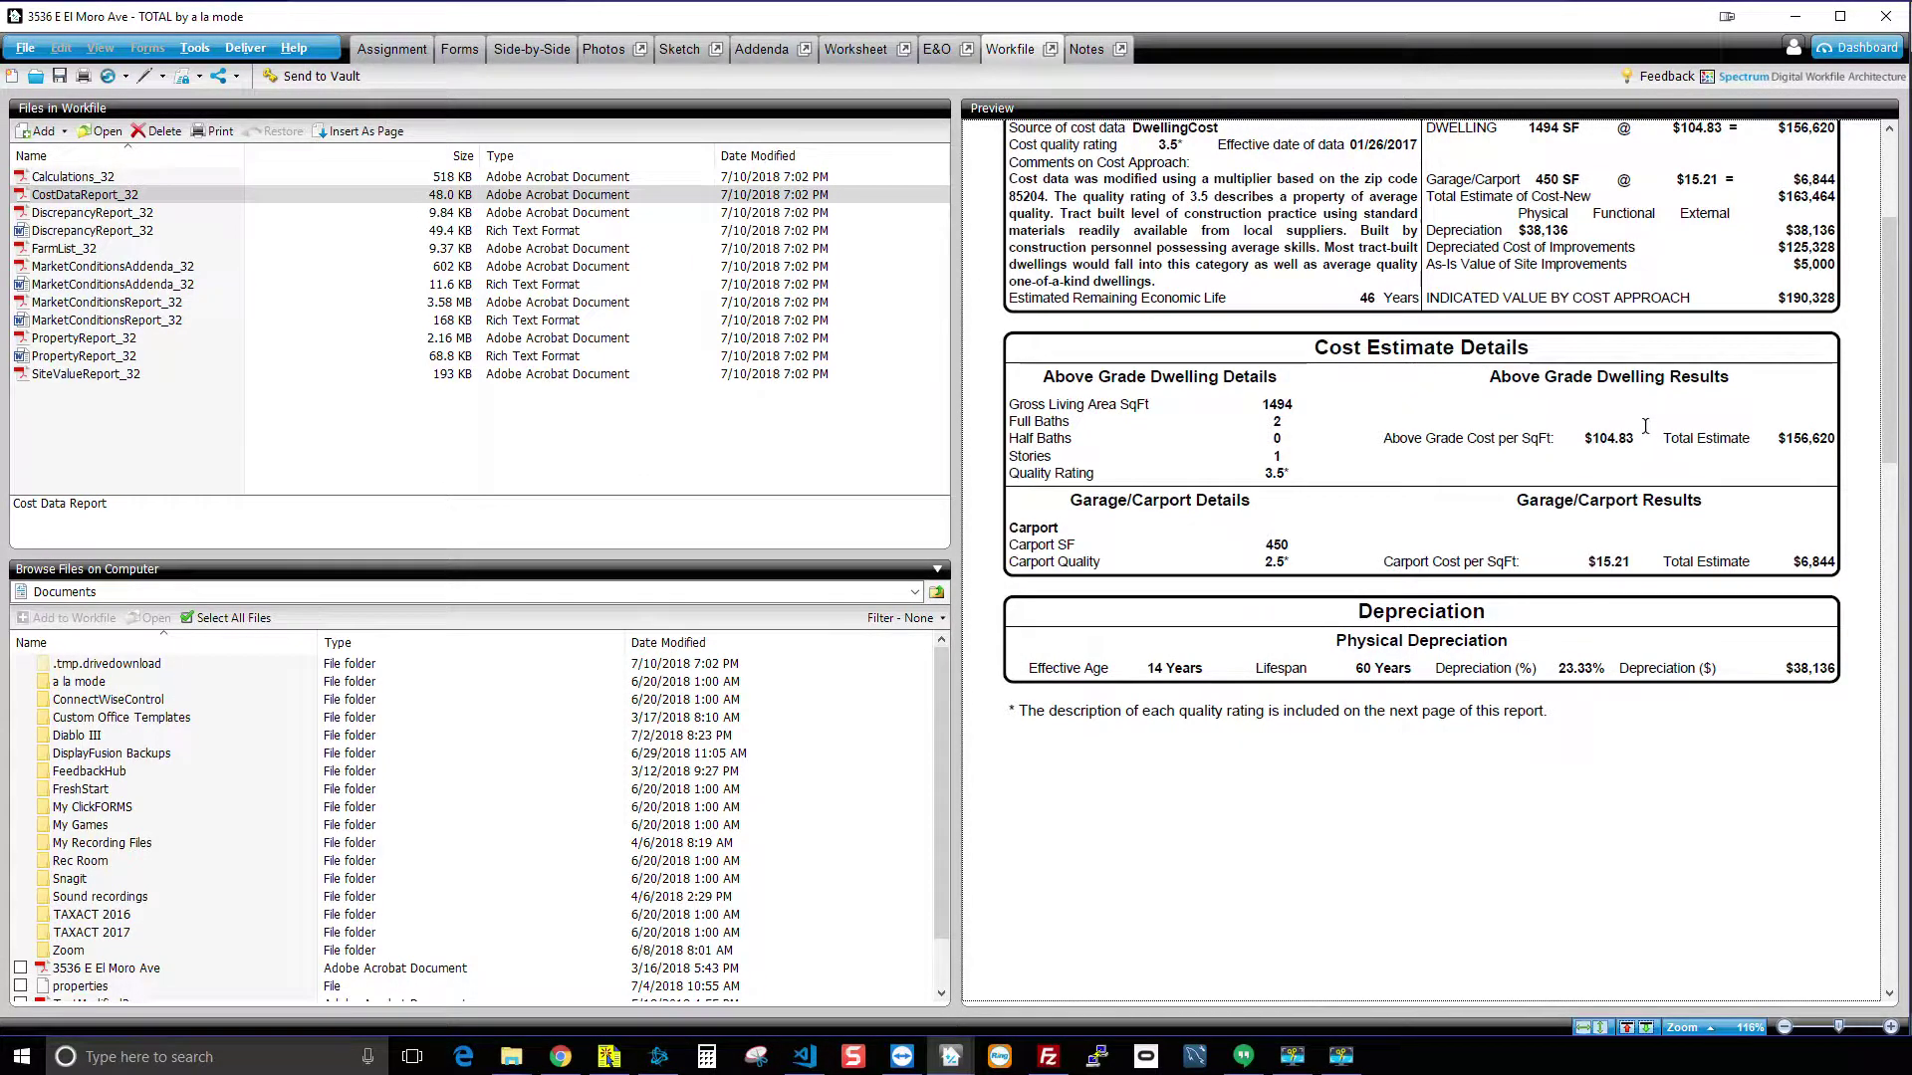
{"action": "scroll", "coordinate": [1645, 426], "scroll_direction": "up", "scroll_amount": 3}
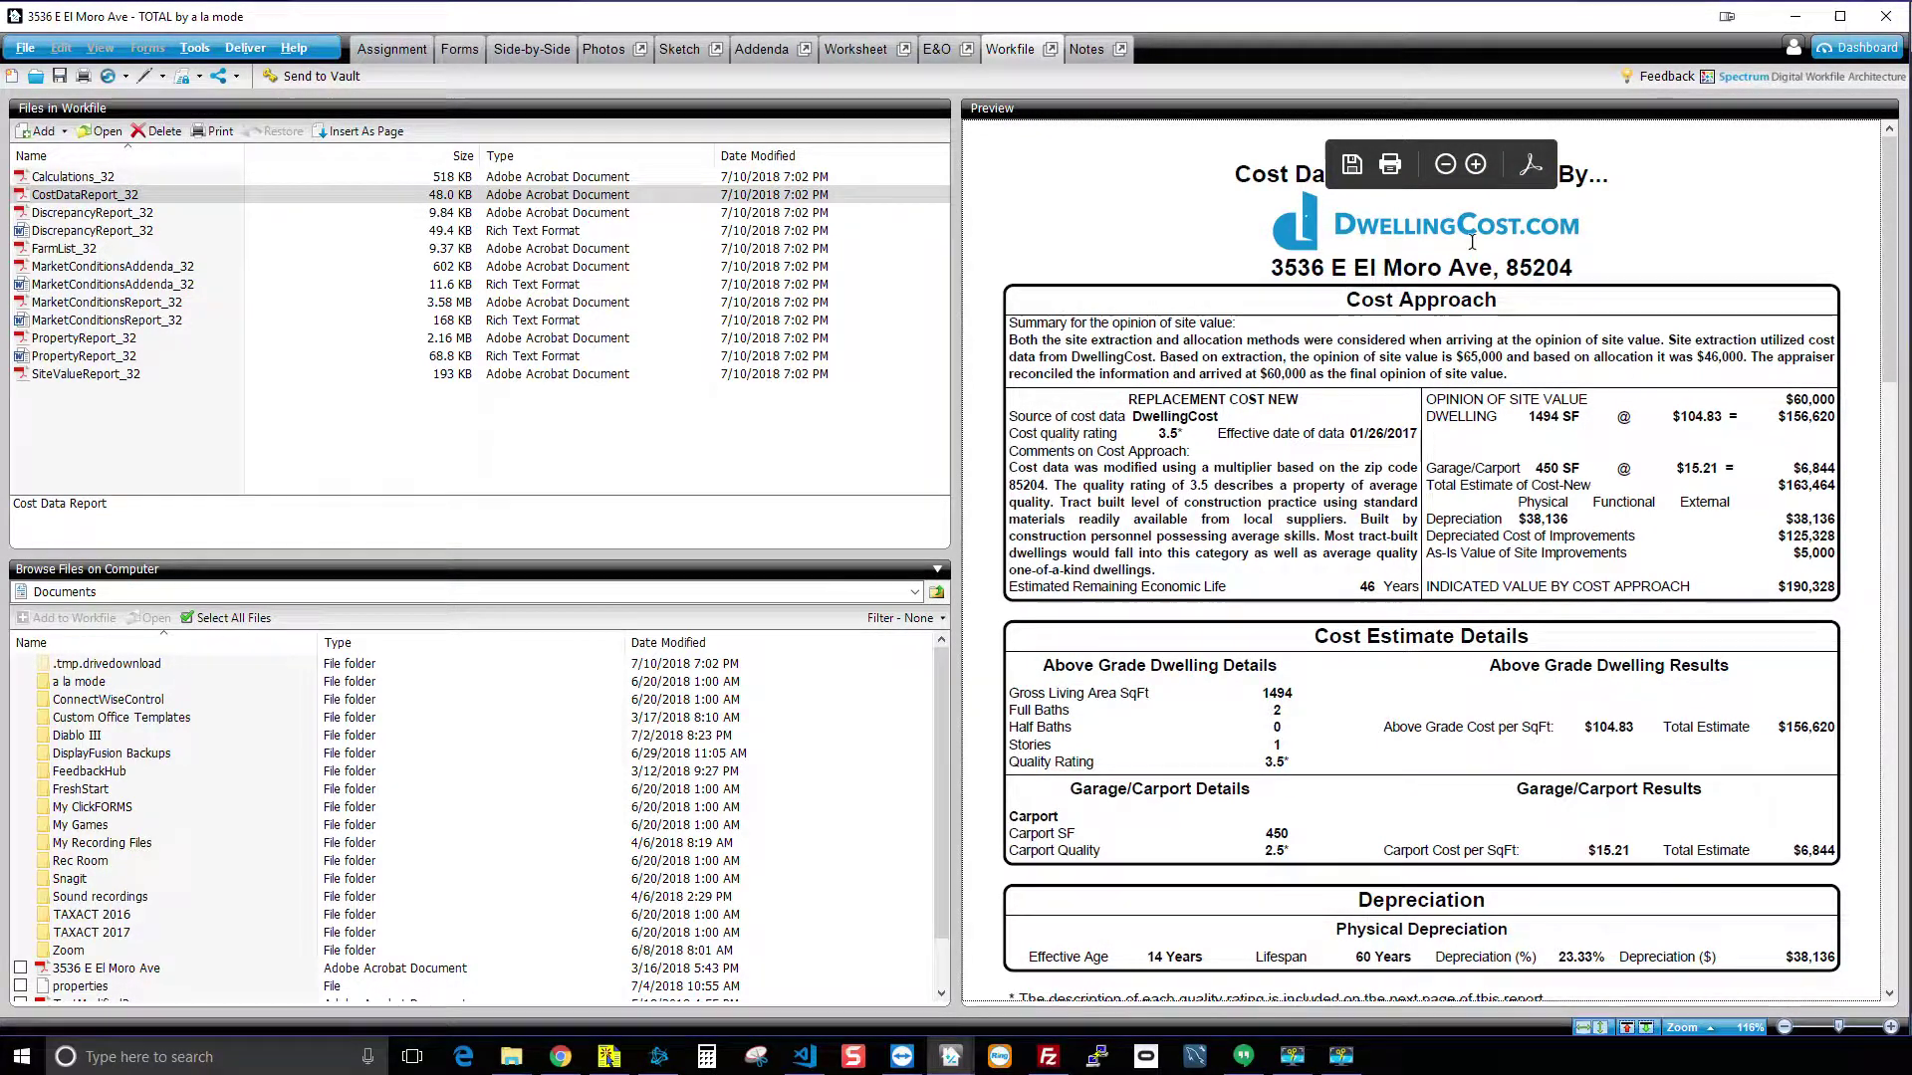
{"action": "scroll", "coordinate": [1583, 503], "scroll_direction": "down", "scroll_amount": 3}
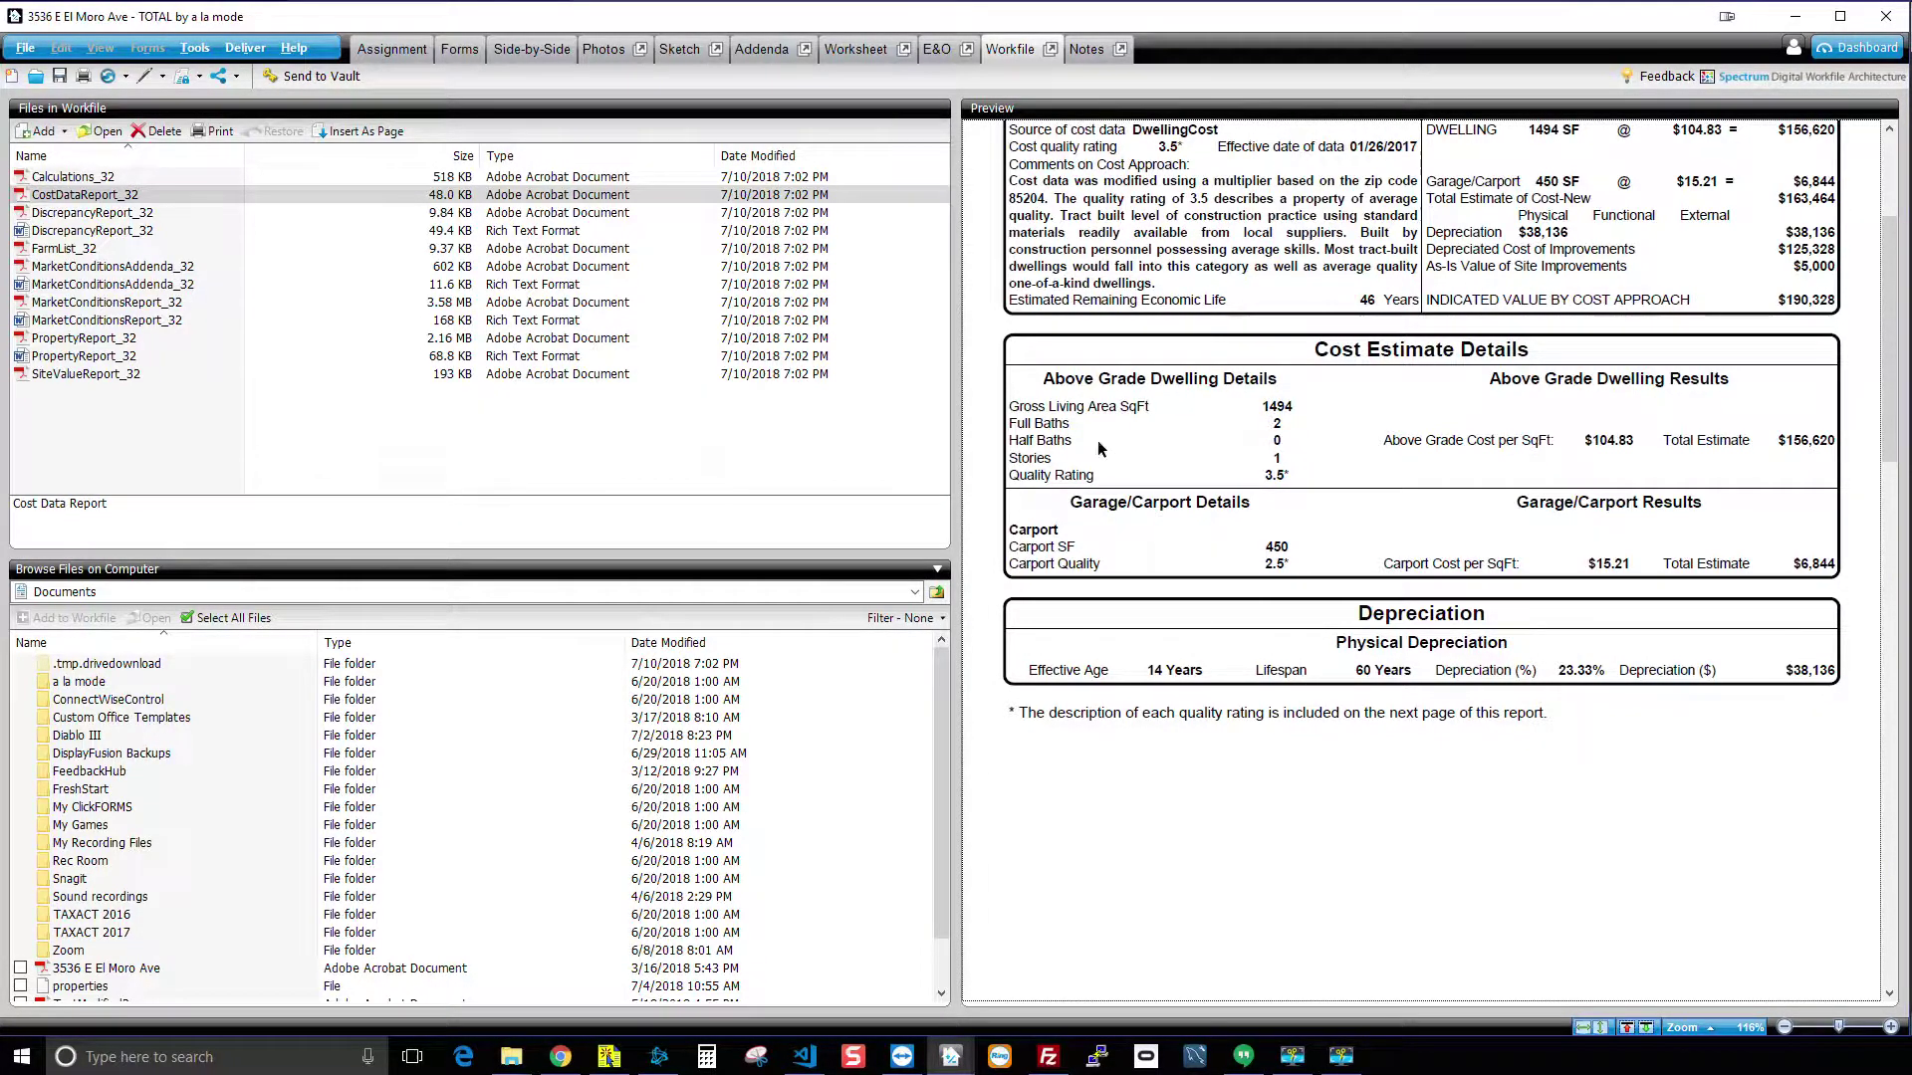
{"action": "scroll", "coordinate": [1415, 566], "scroll_direction": "down", "scroll_amount": 1}
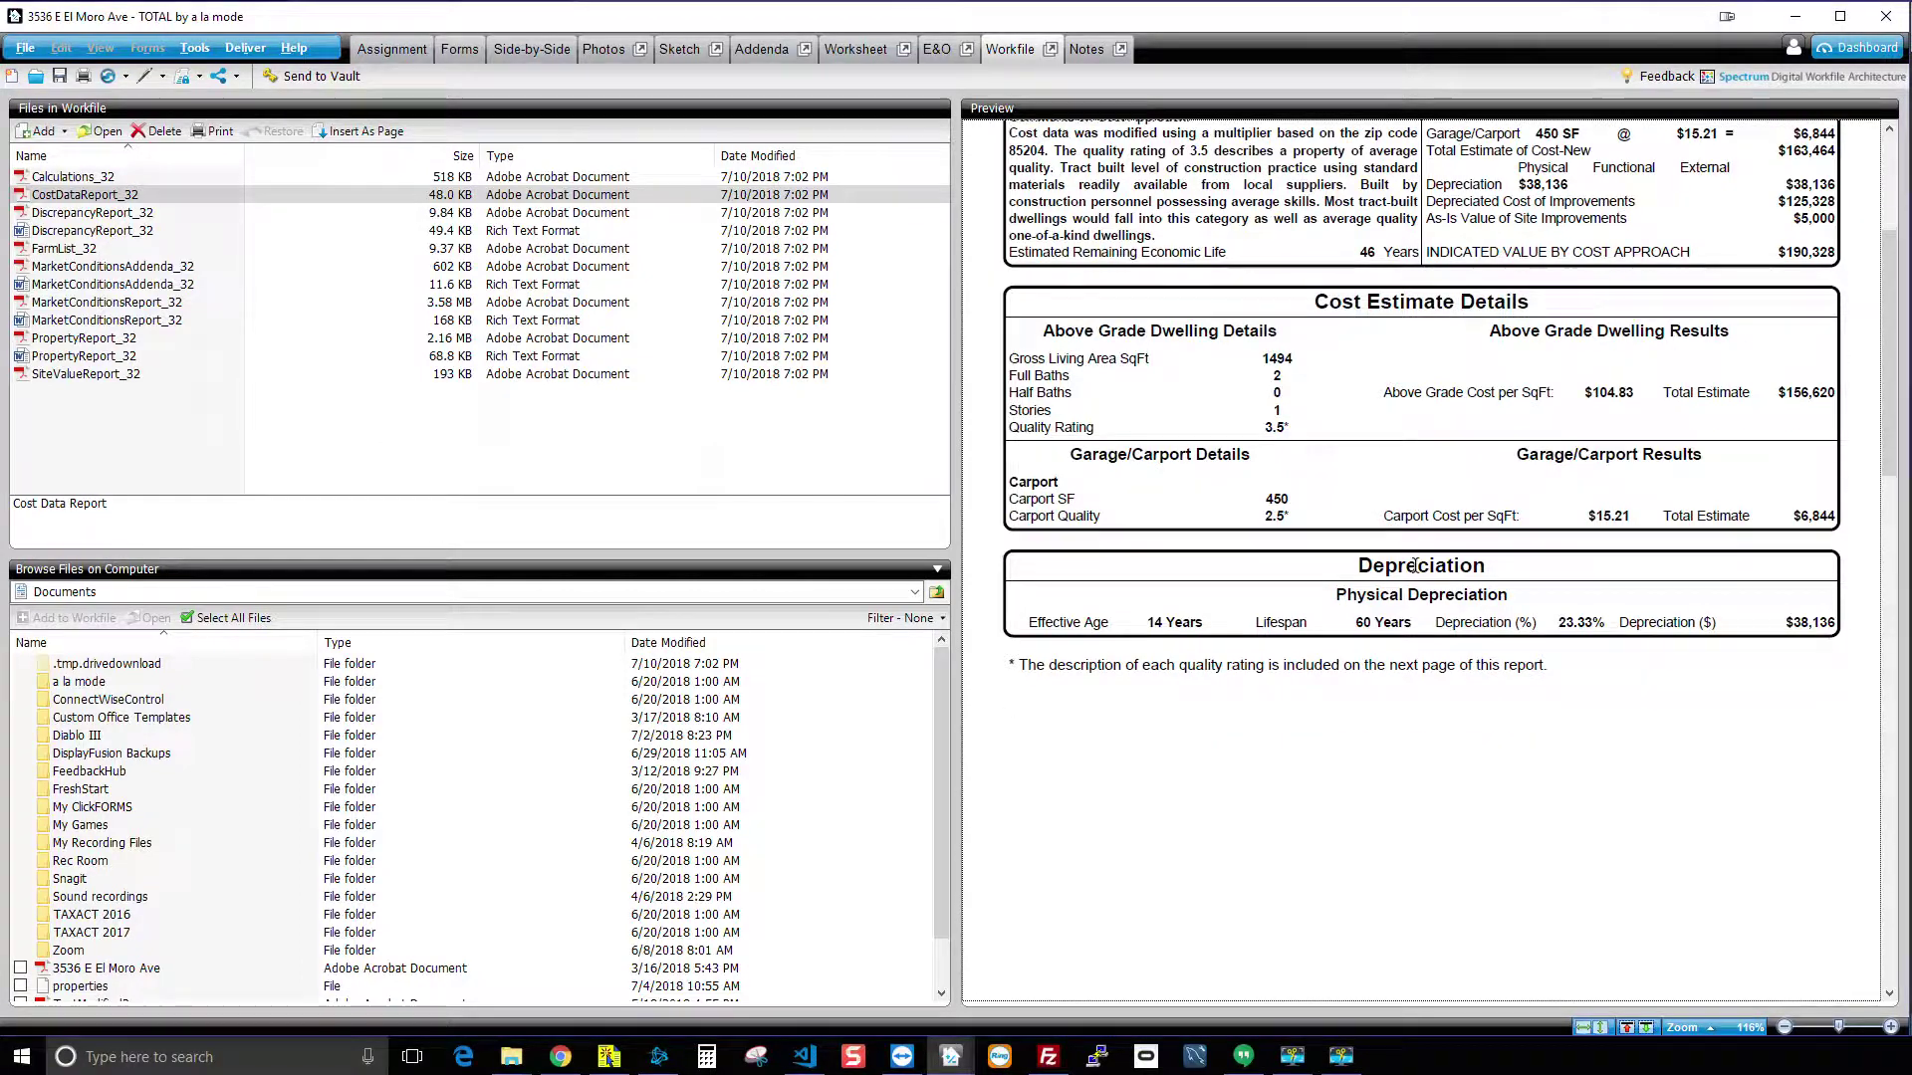
{"action": "scroll", "coordinate": [1545, 493], "scroll_direction": "down", "scroll_amount": 10}
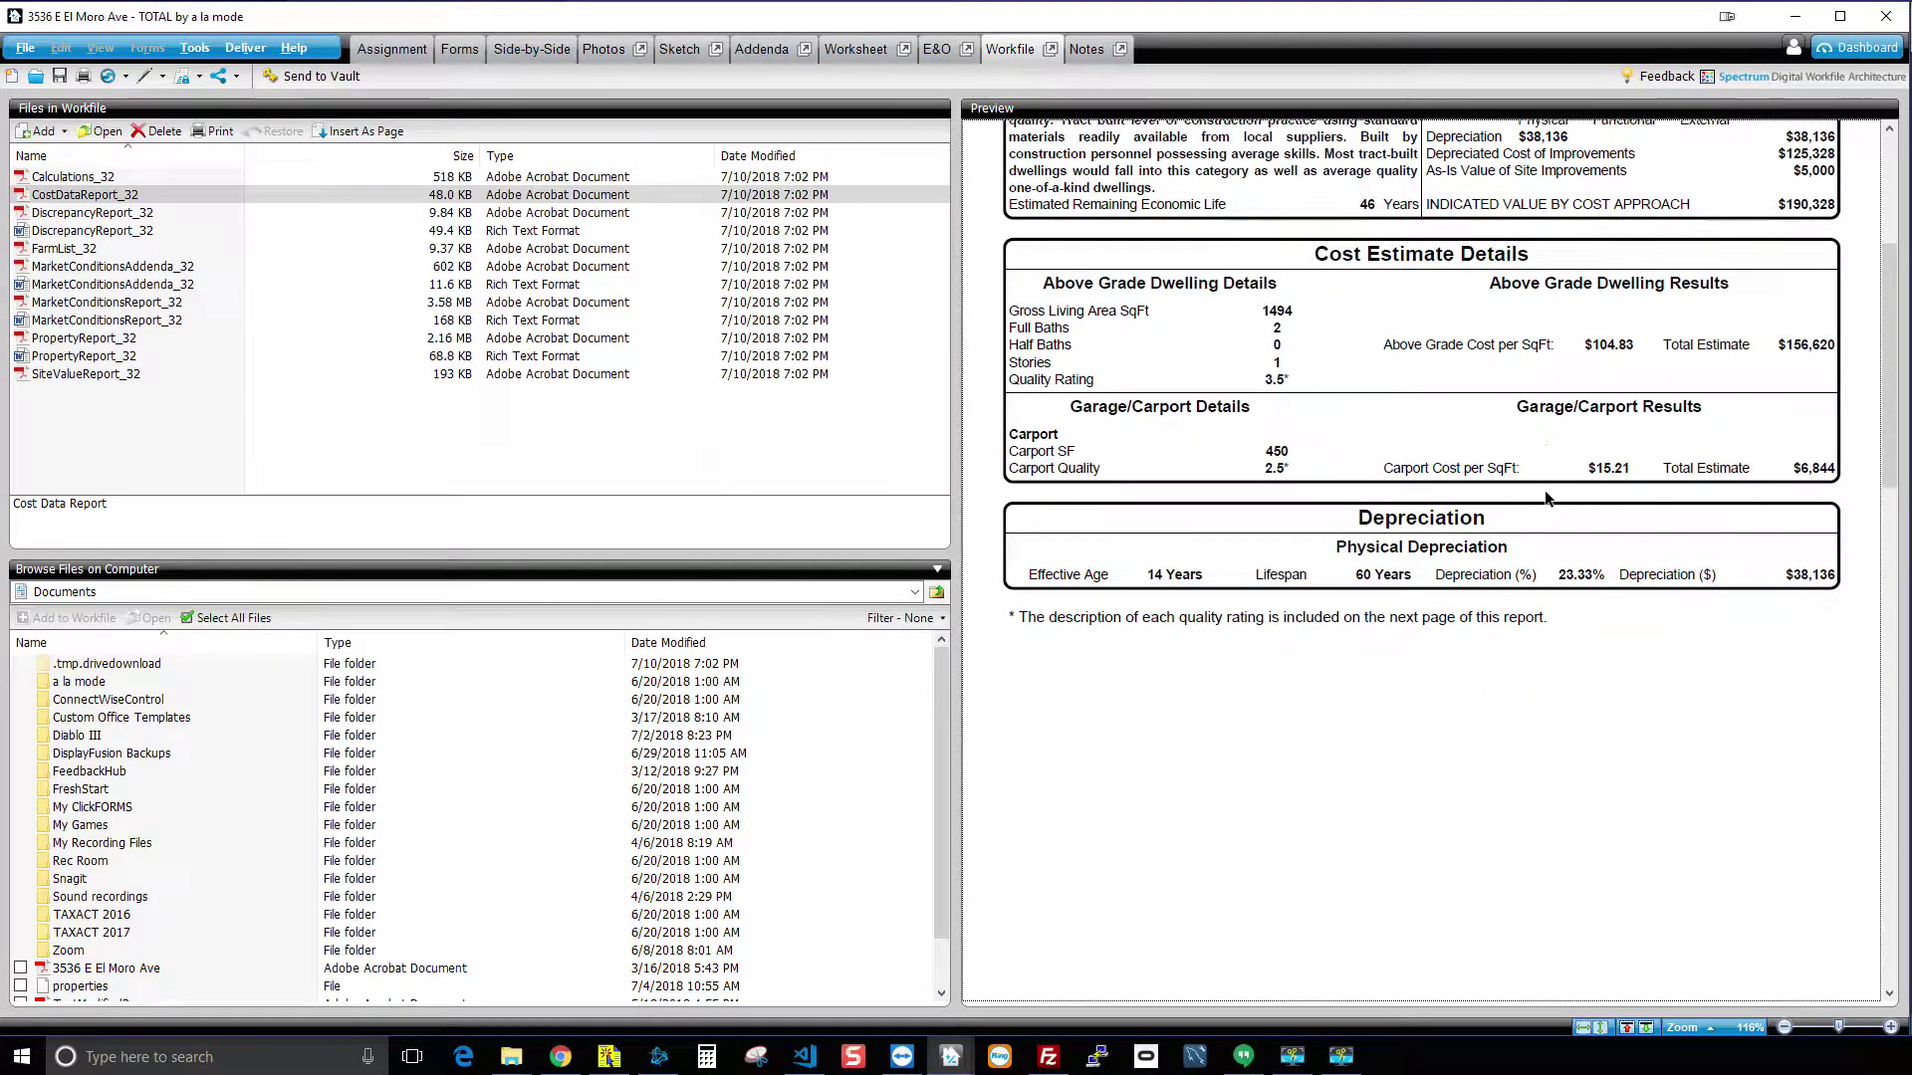
Step: Highlight the dwelling quality descriptions in the cost data report and look over the Patio/Porch & Pool Quality Descriptions
{"action": "scroll", "coordinate": [1544, 490], "scroll_direction": "down", "scroll_amount": 4}
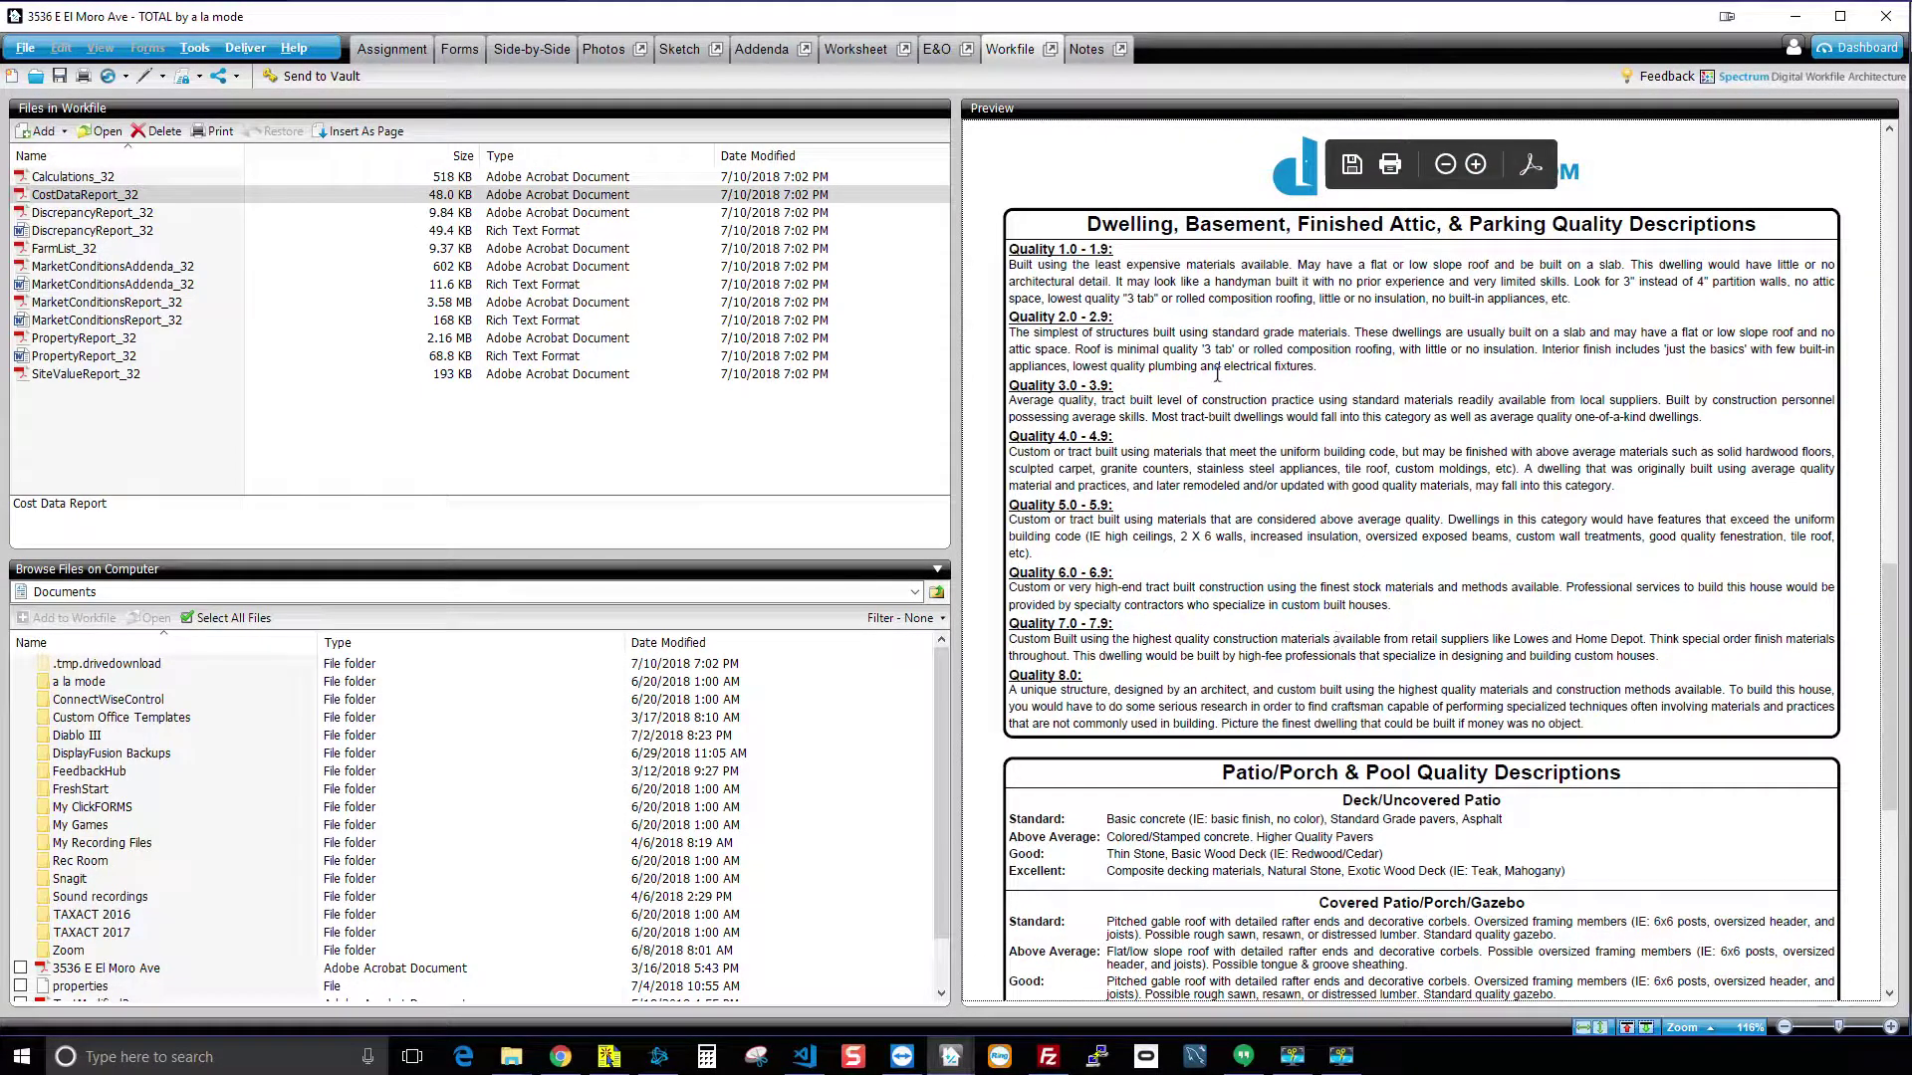
{"action": "left_click_drag", "start_coordinate": [1074, 266], "coordinate": [1411, 724]}
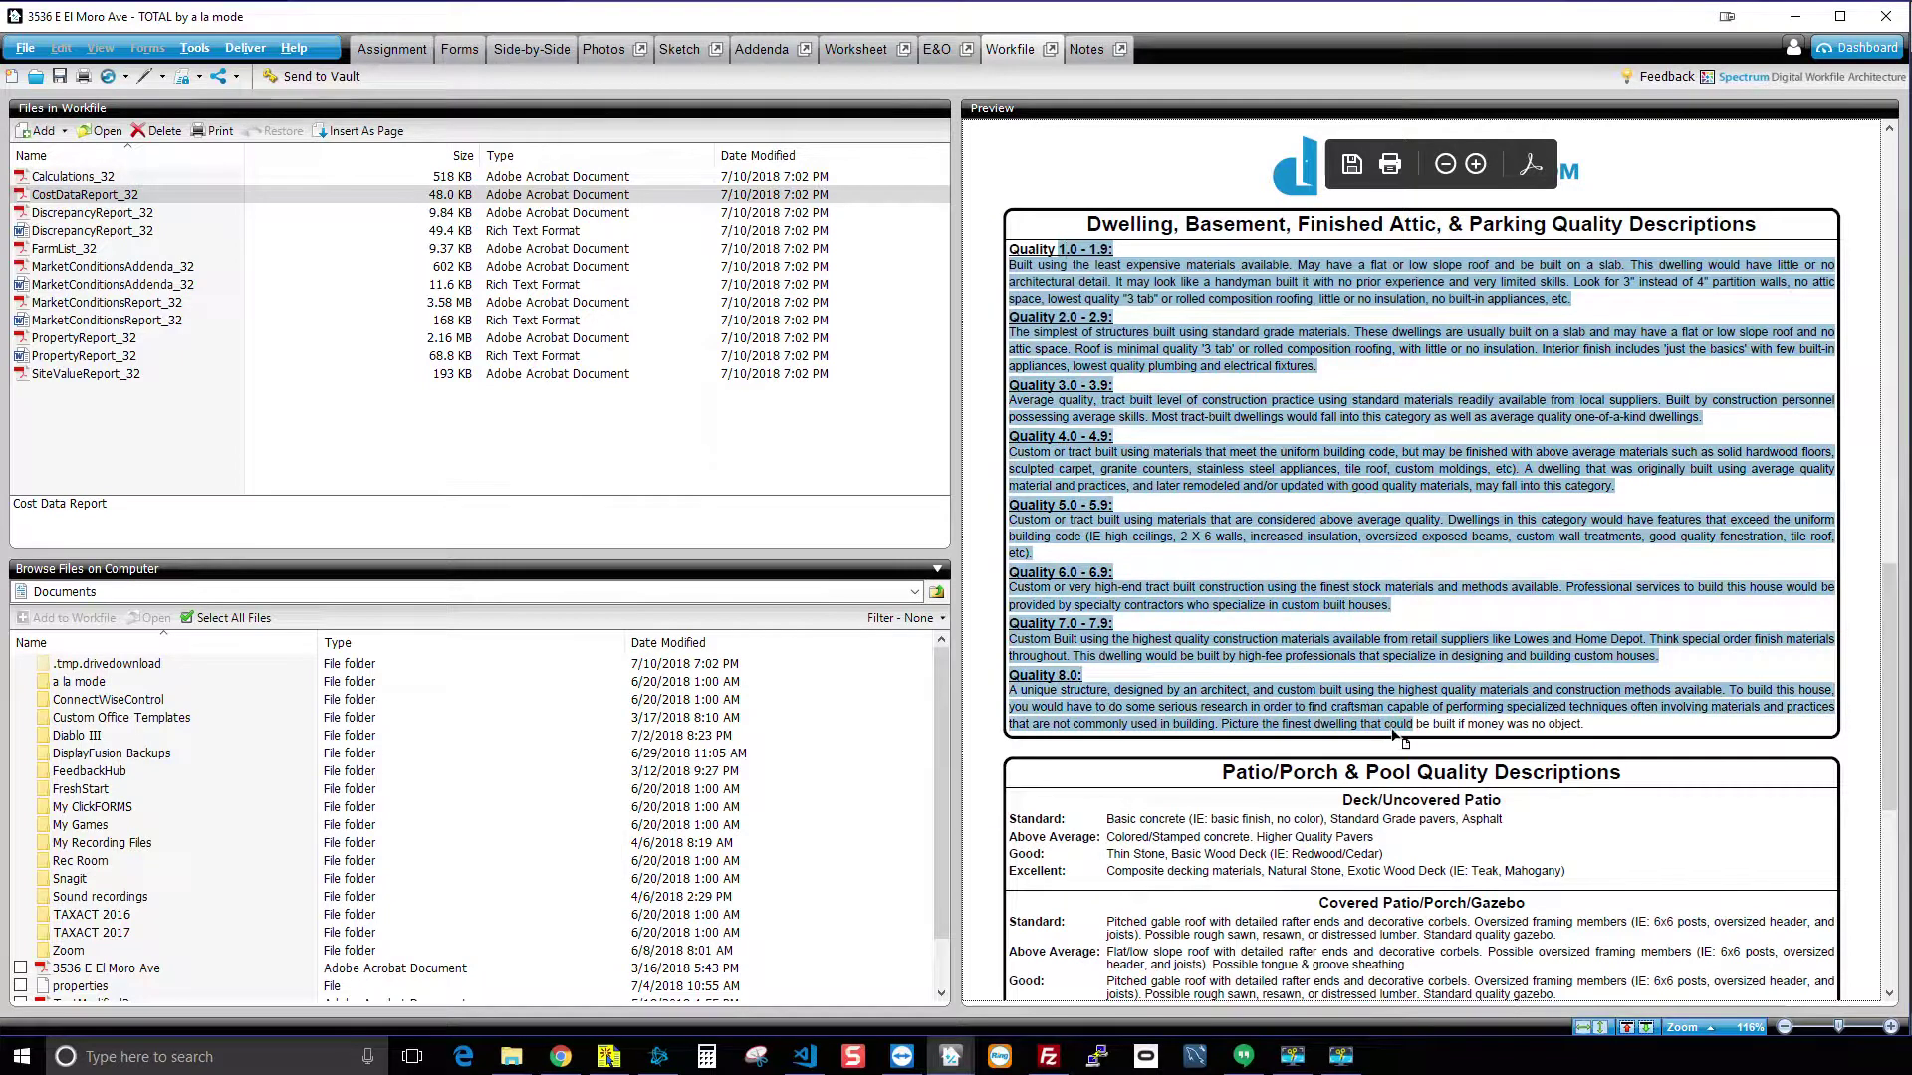
{"action": "scroll", "coordinate": [1394, 720], "scroll_direction": "down", "scroll_amount": 3}
{"action": "scroll", "coordinate": [1394, 721], "scroll_direction": "down", "scroll_amount": 3}
{"action": "left_click_drag", "start_coordinate": [1167, 538], "coordinate": [1354, 974]}
{"action": "left_click", "coordinate": [1301, 826]}
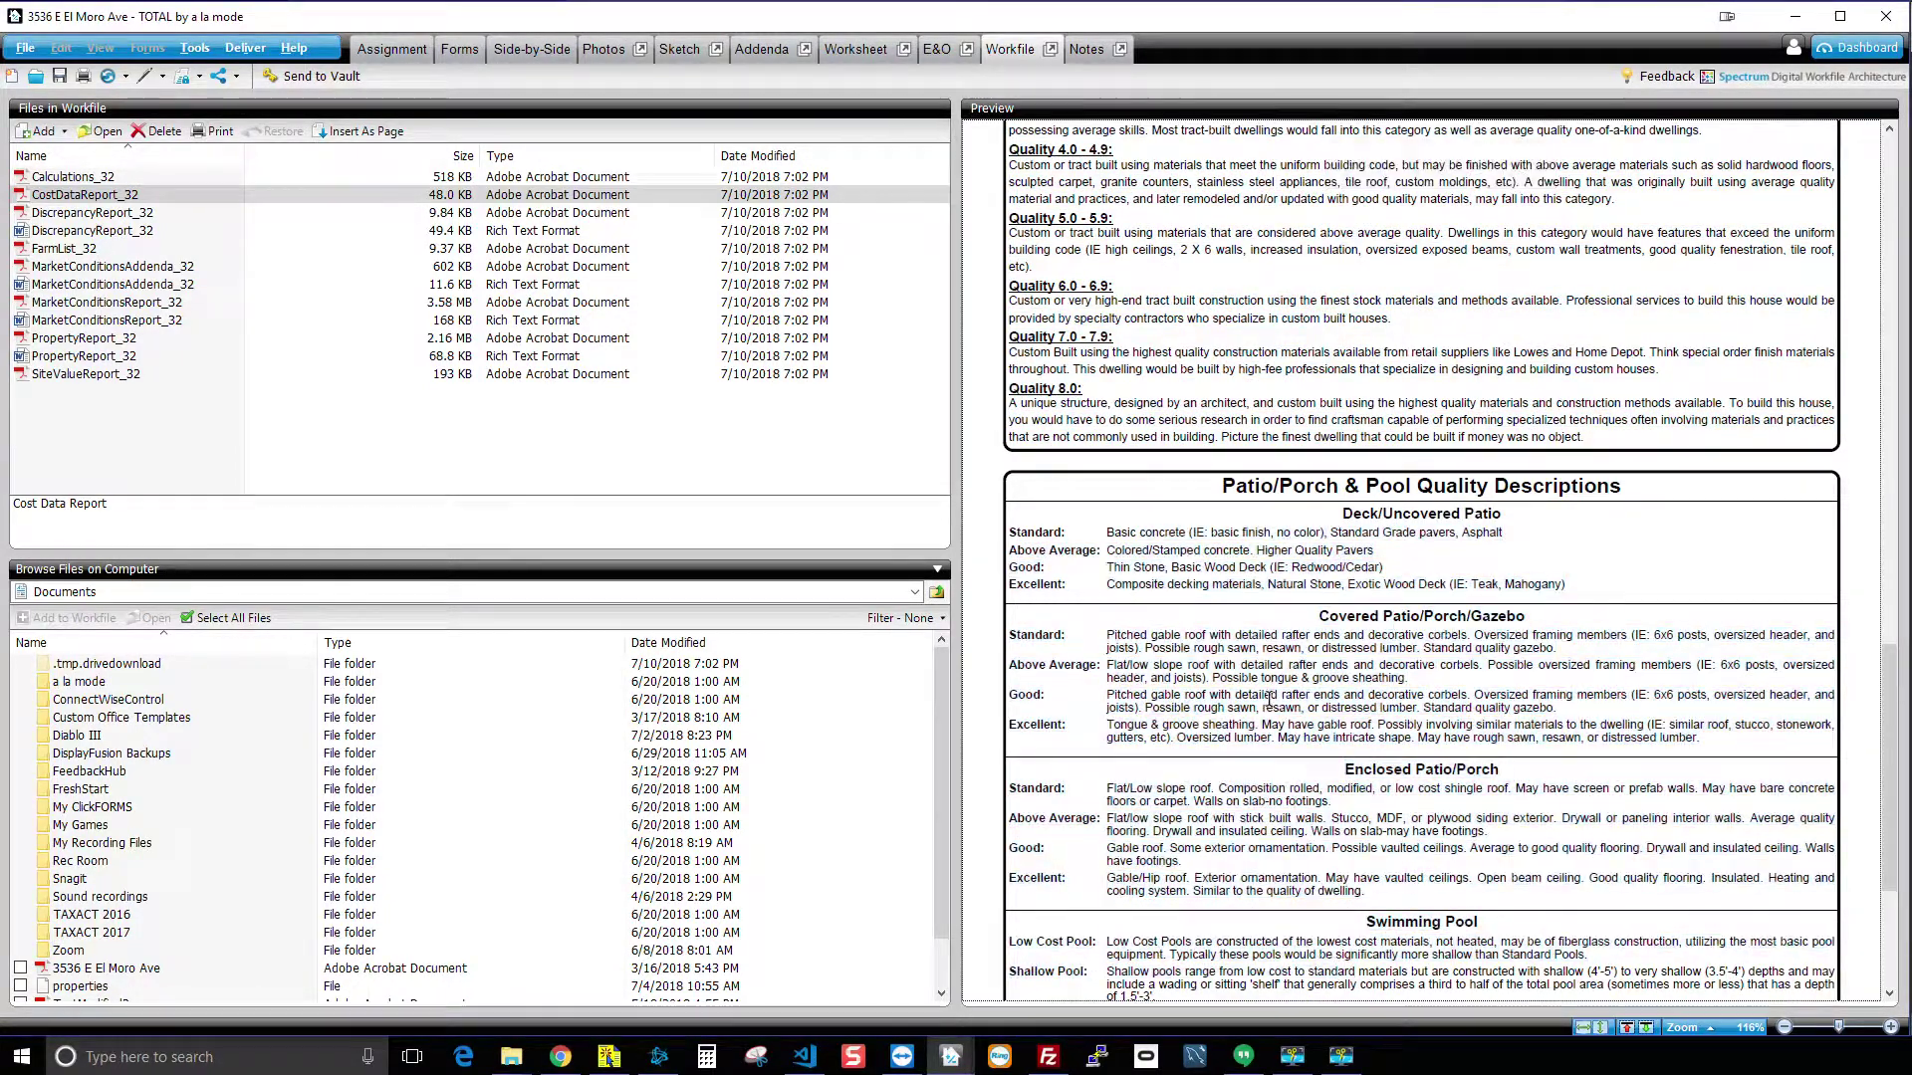
Step: Highlight the Quality 3.0 - 3.9 description, then continue to the Swimming Pool descriptions at the end of the cost data report
{"action": "scroll", "coordinate": [1285, 540], "scroll_direction": "up", "scroll_amount": 3}
{"action": "left_click_drag", "start_coordinate": [1358, 580], "coordinate": [1114, 546]}
{"action": "left_click", "coordinate": [1231, 522]}
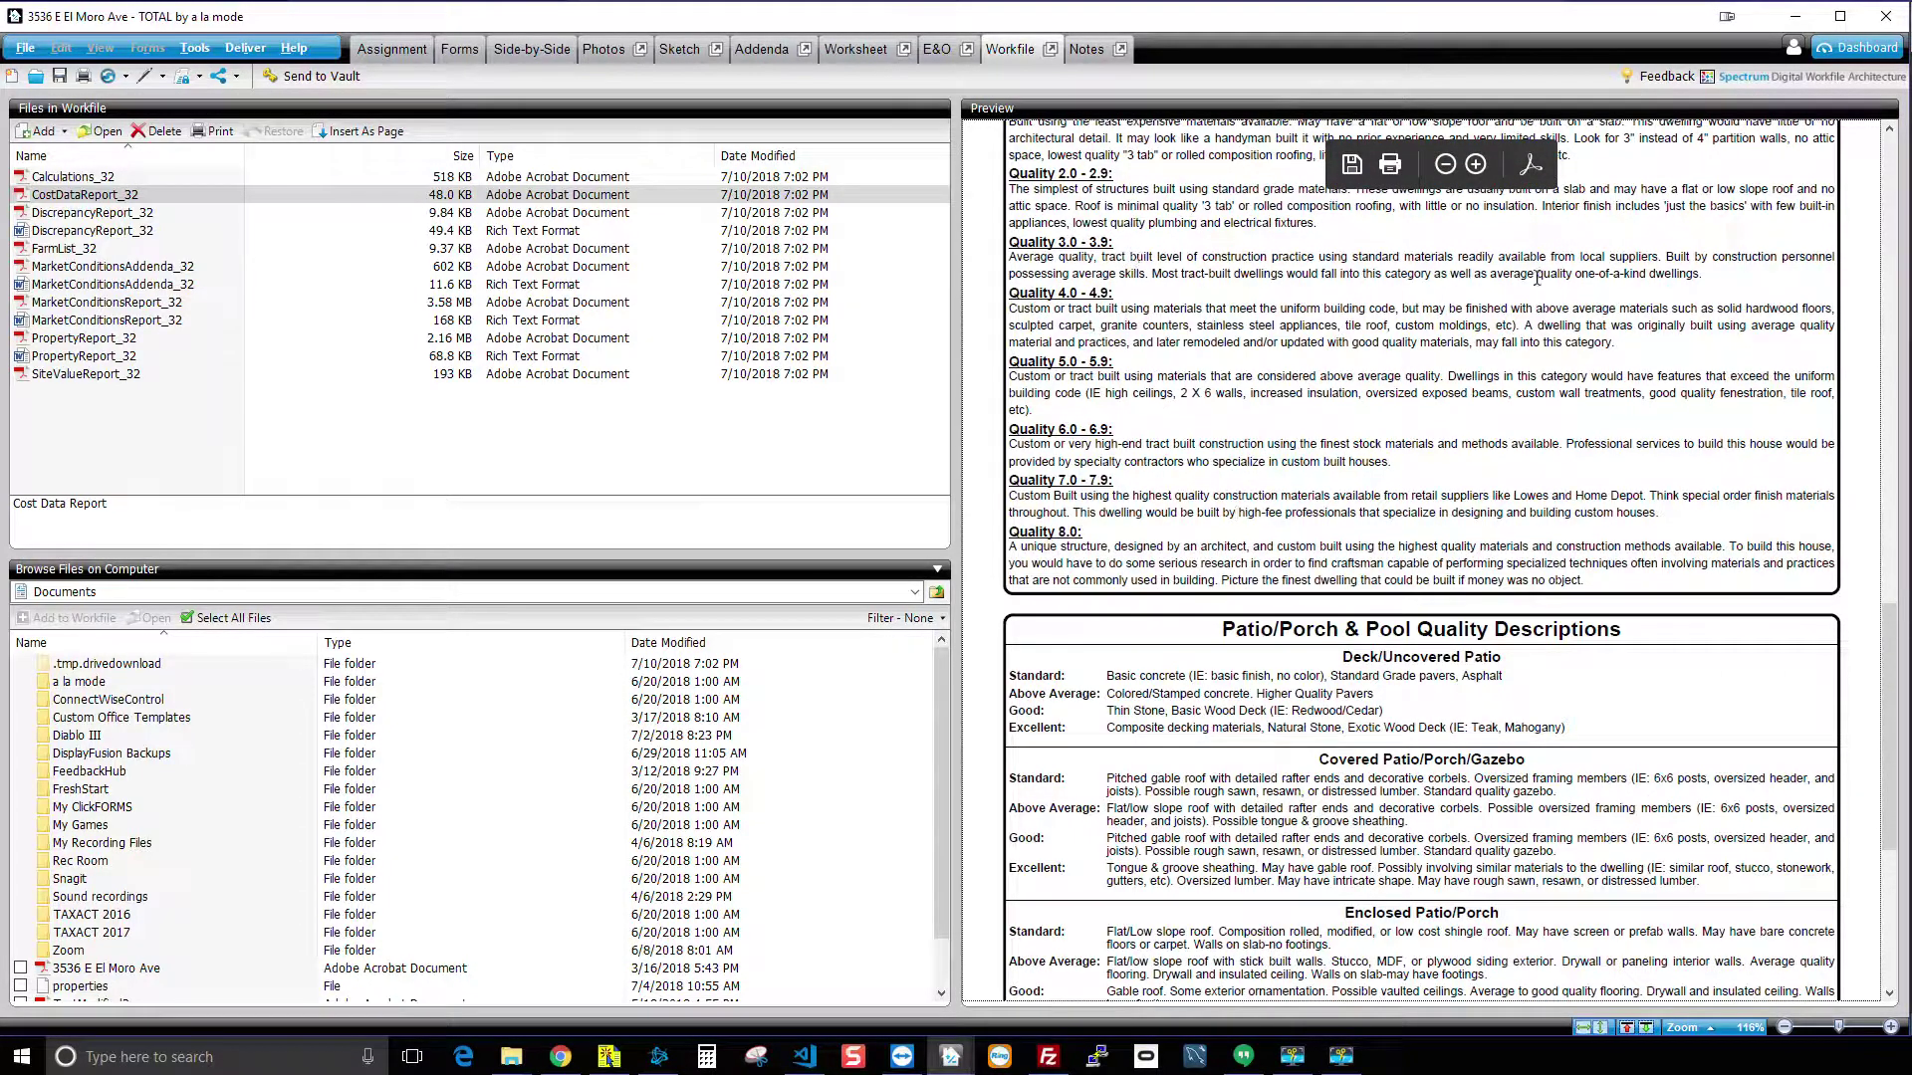
{"action": "left_click_drag", "start_coordinate": [1709, 274], "coordinate": [1032, 257]}
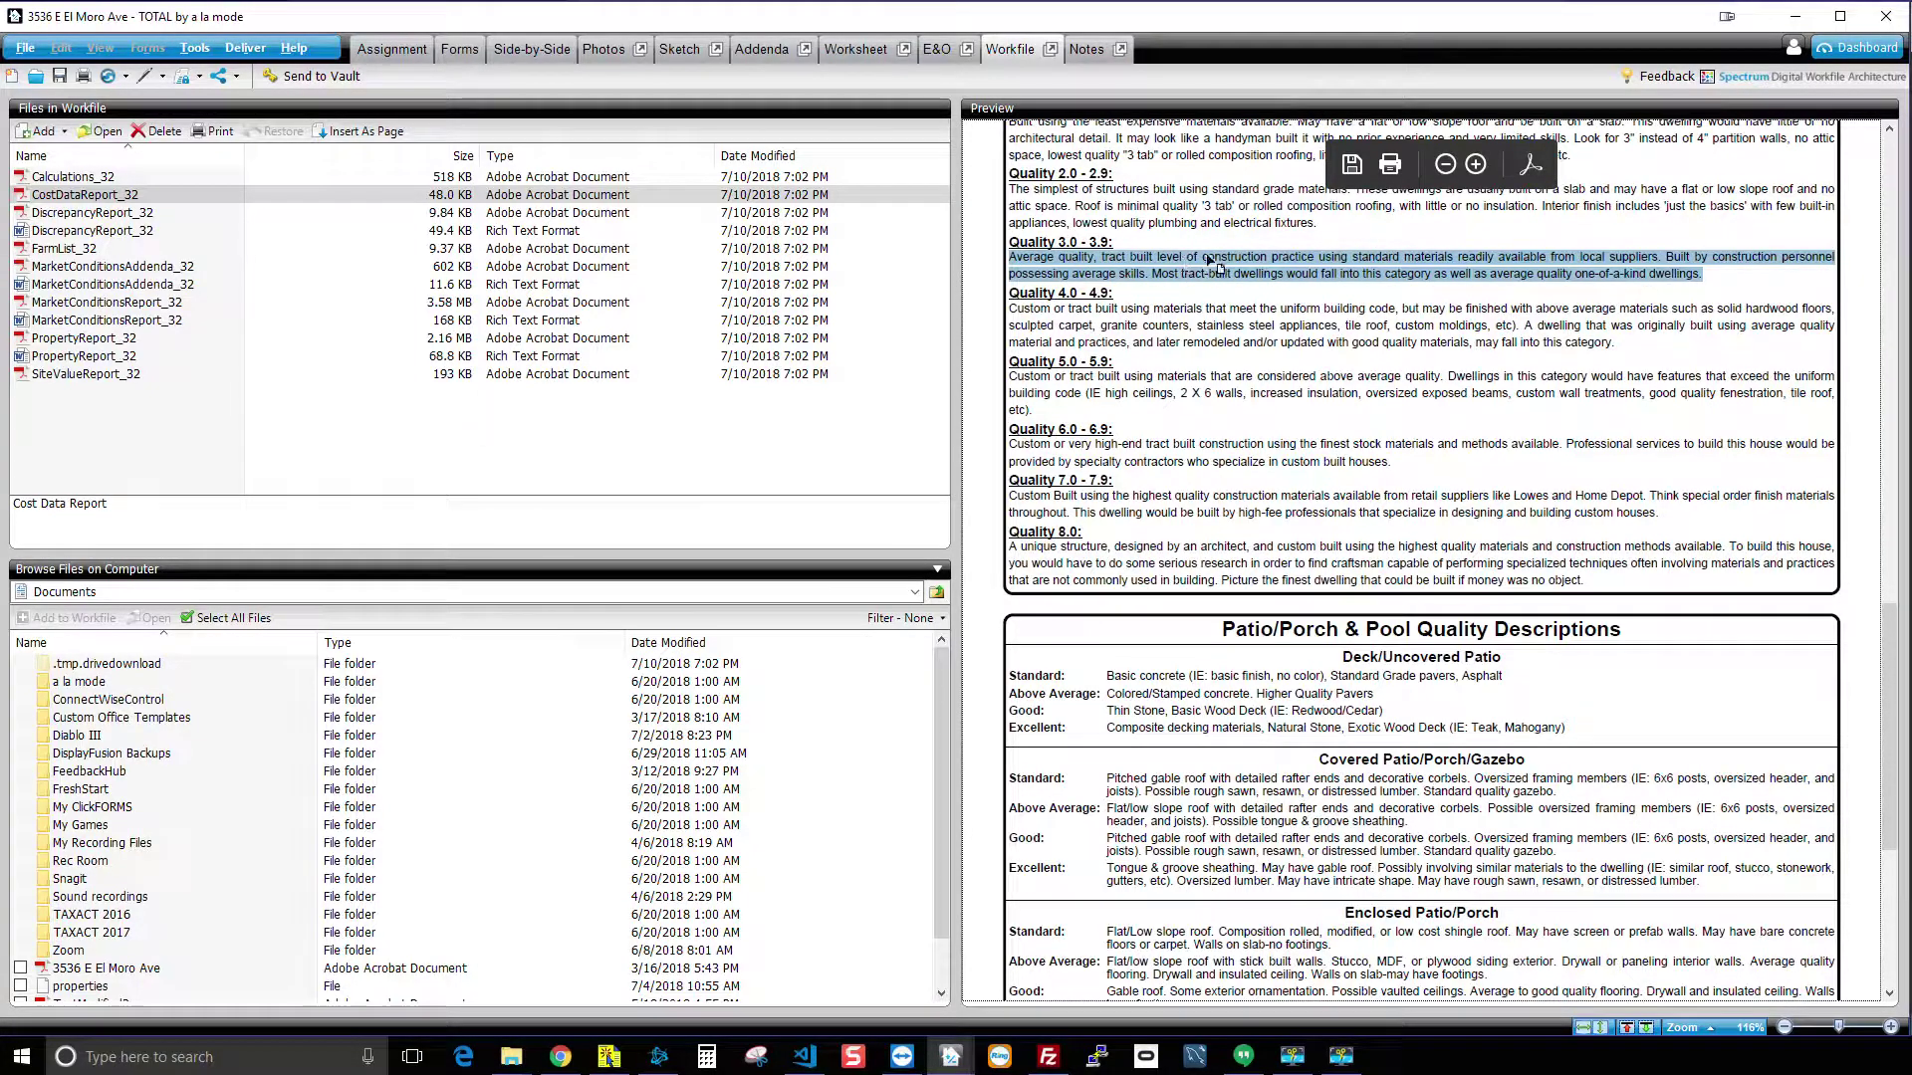
{"action": "scroll", "coordinate": [1210, 259], "scroll_direction": "down", "scroll_amount": 4}
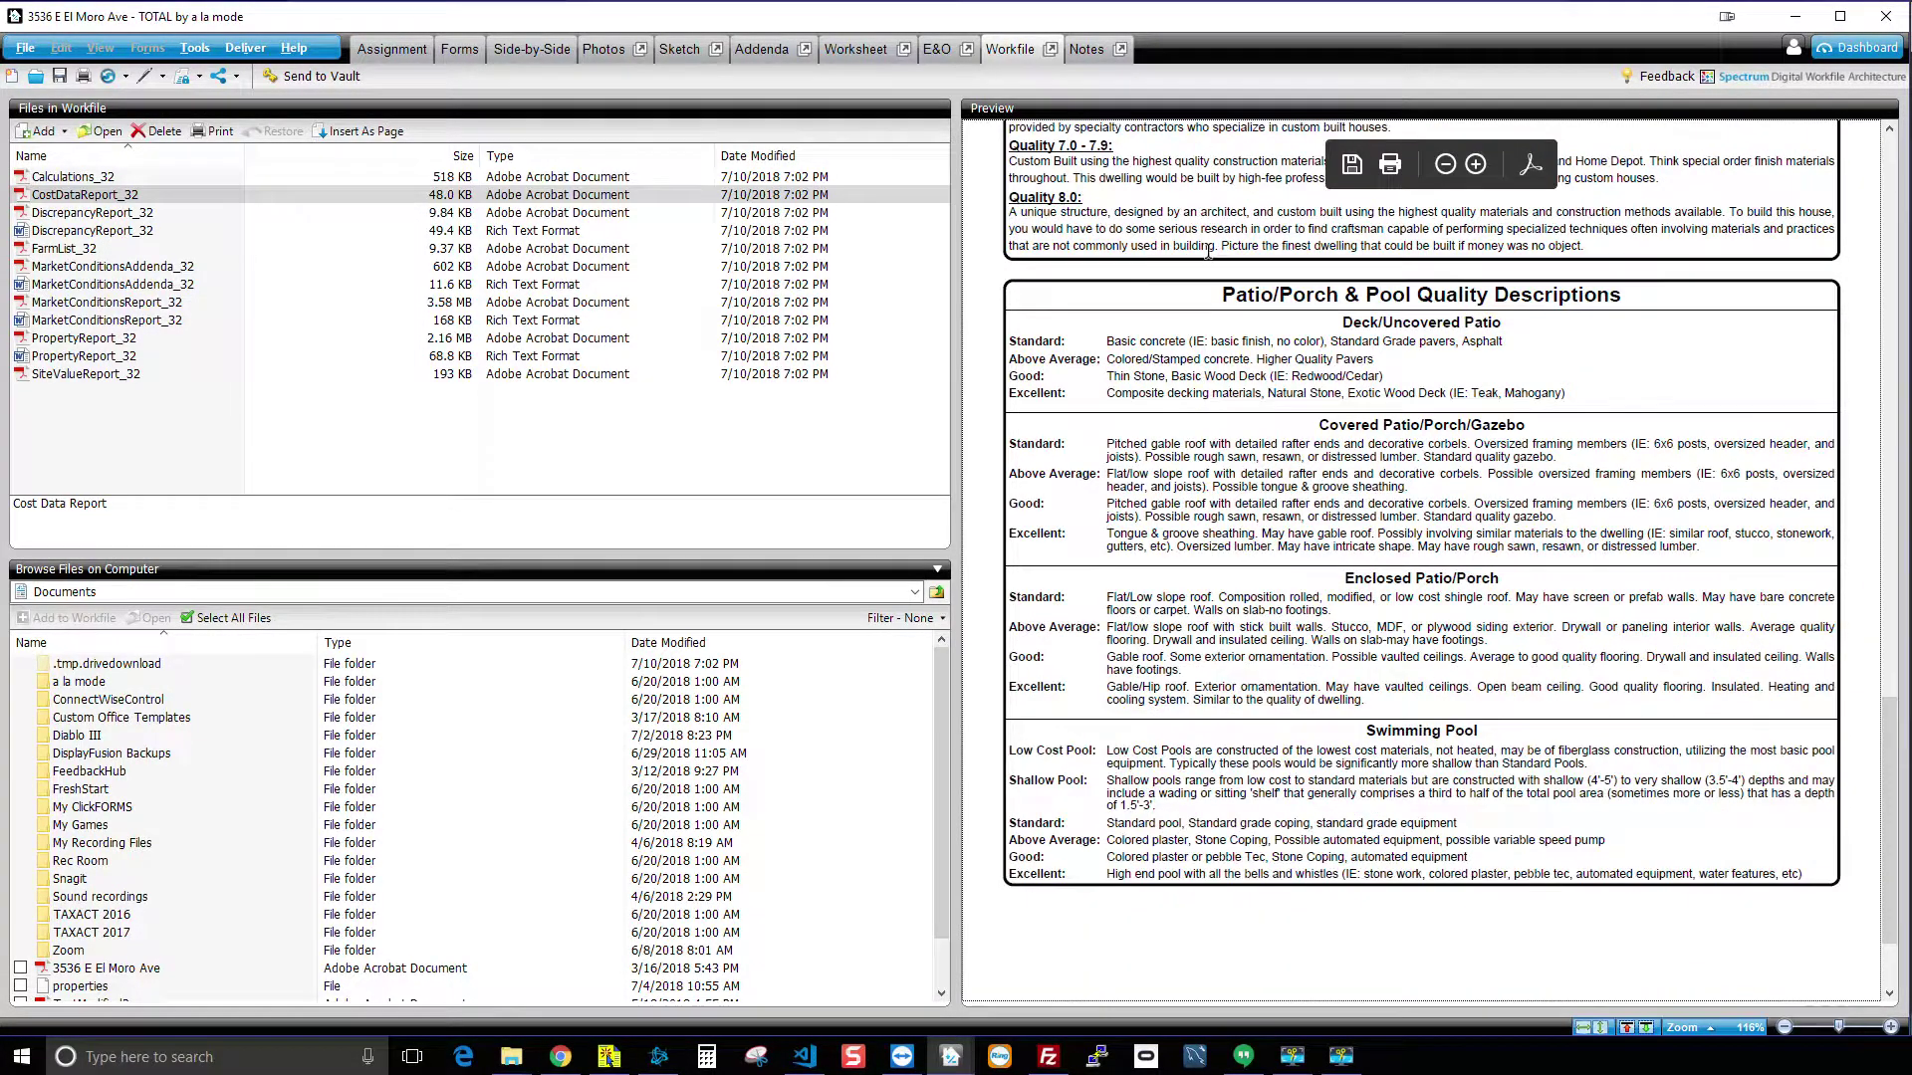
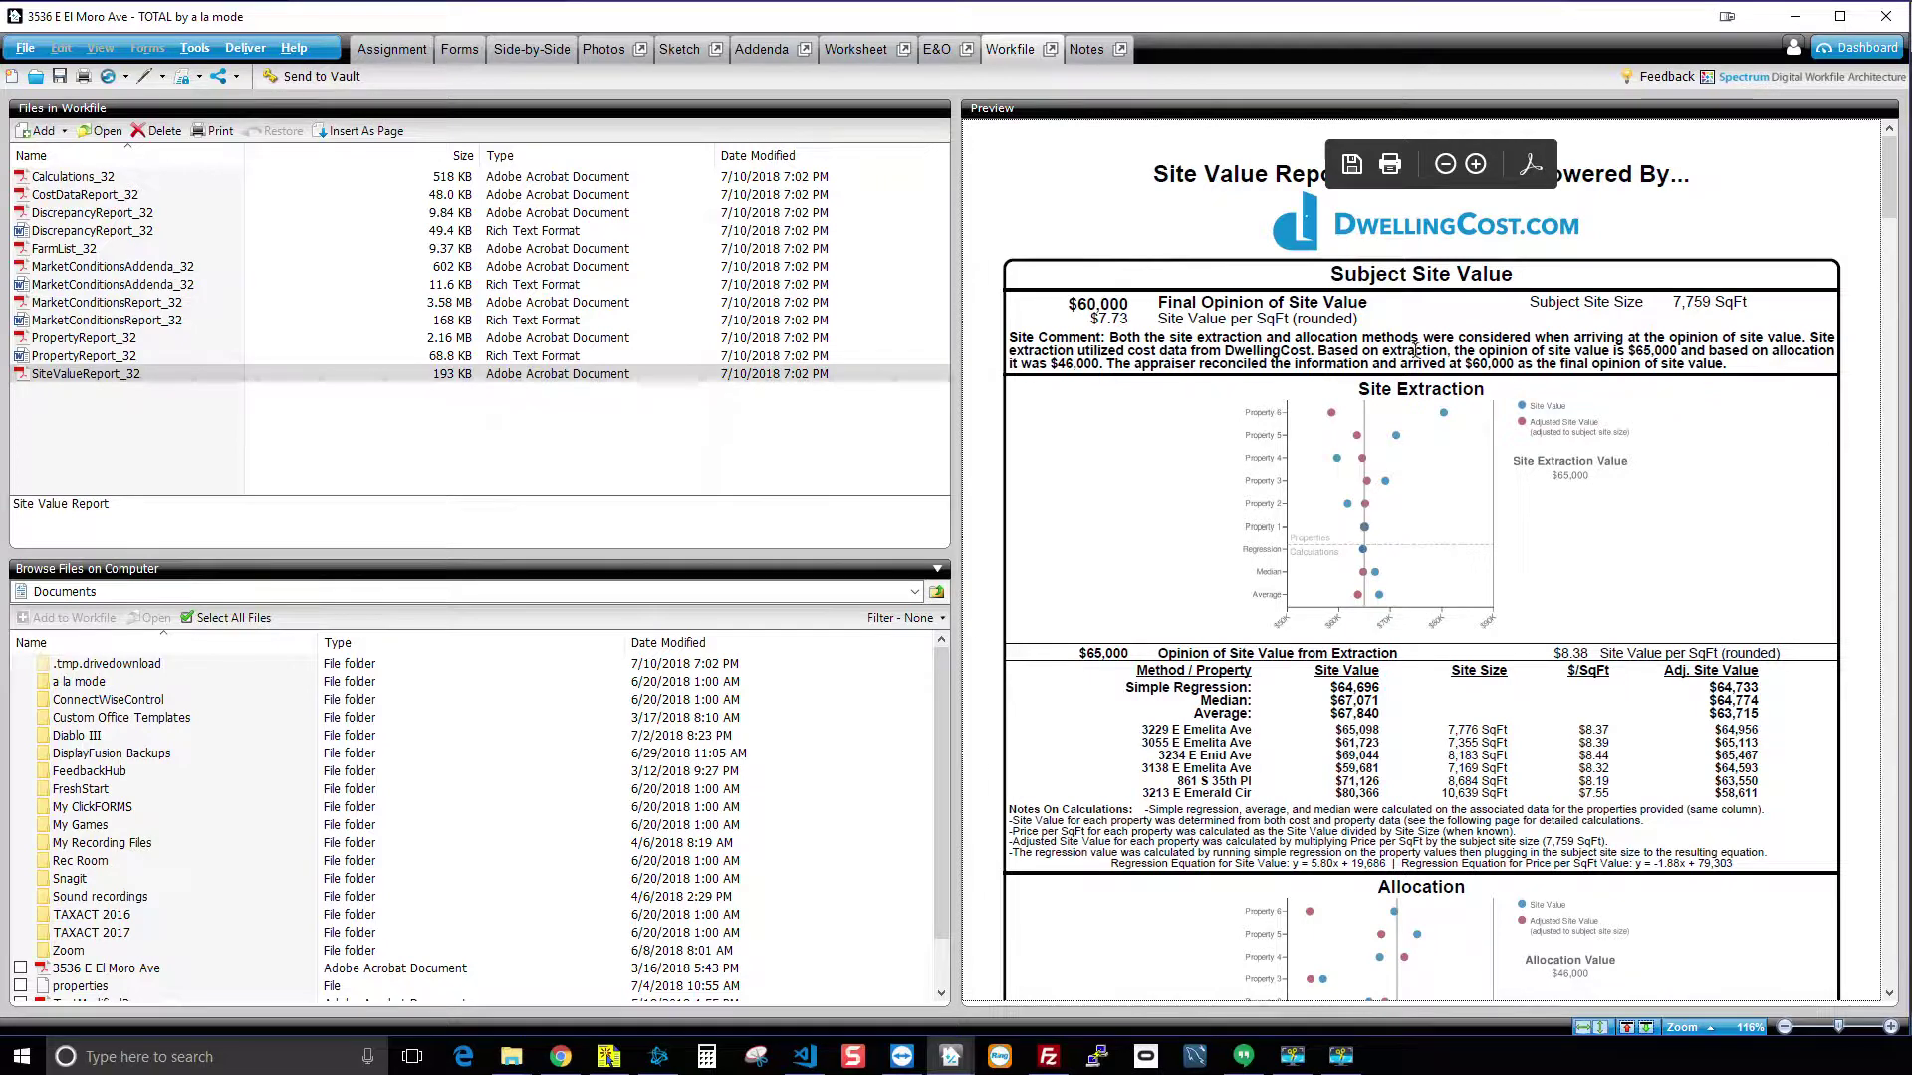
Step: Highlight the Final Opinion of Site Value in the SiteValueReport_32 PDF and read the site comment
{"action": "left_click_drag", "start_coordinate": [1069, 304], "coordinate": [1128, 299]}
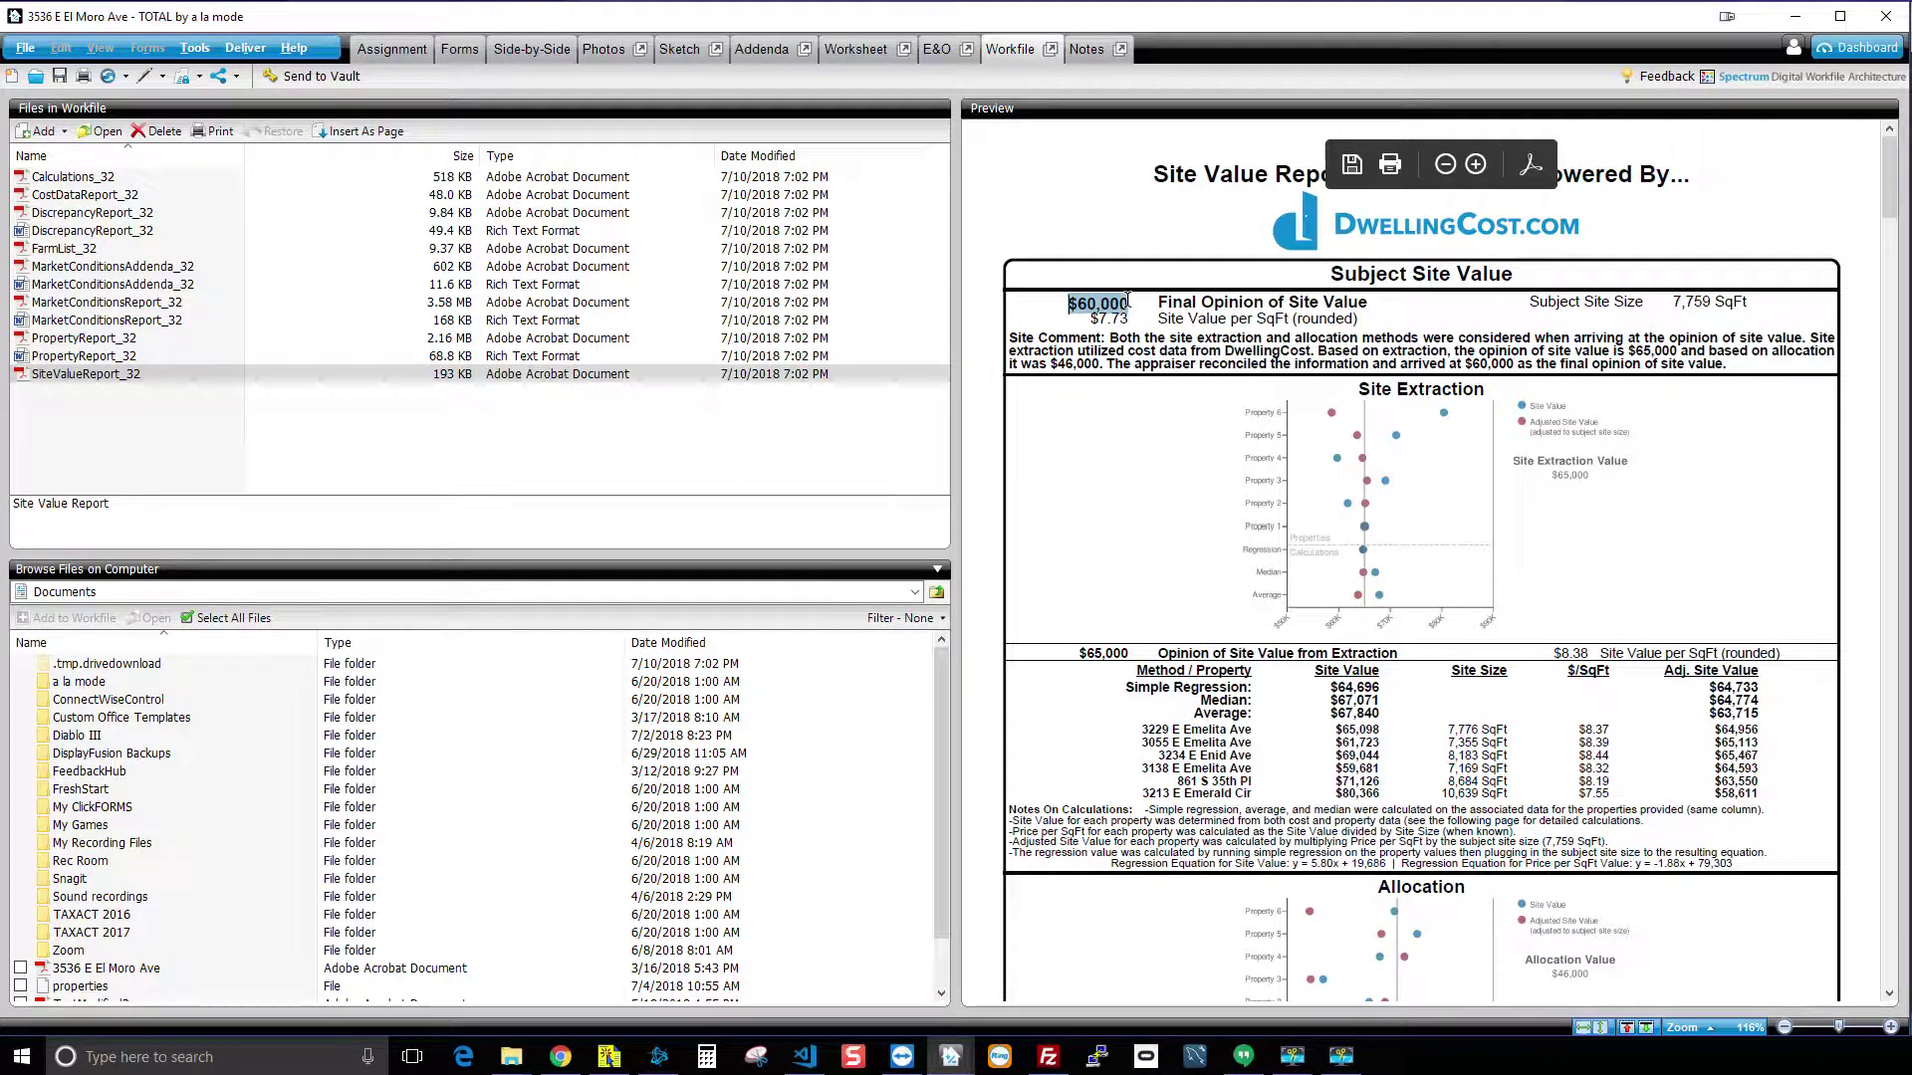
{"action": "left_click", "coordinate": [1120, 316]}
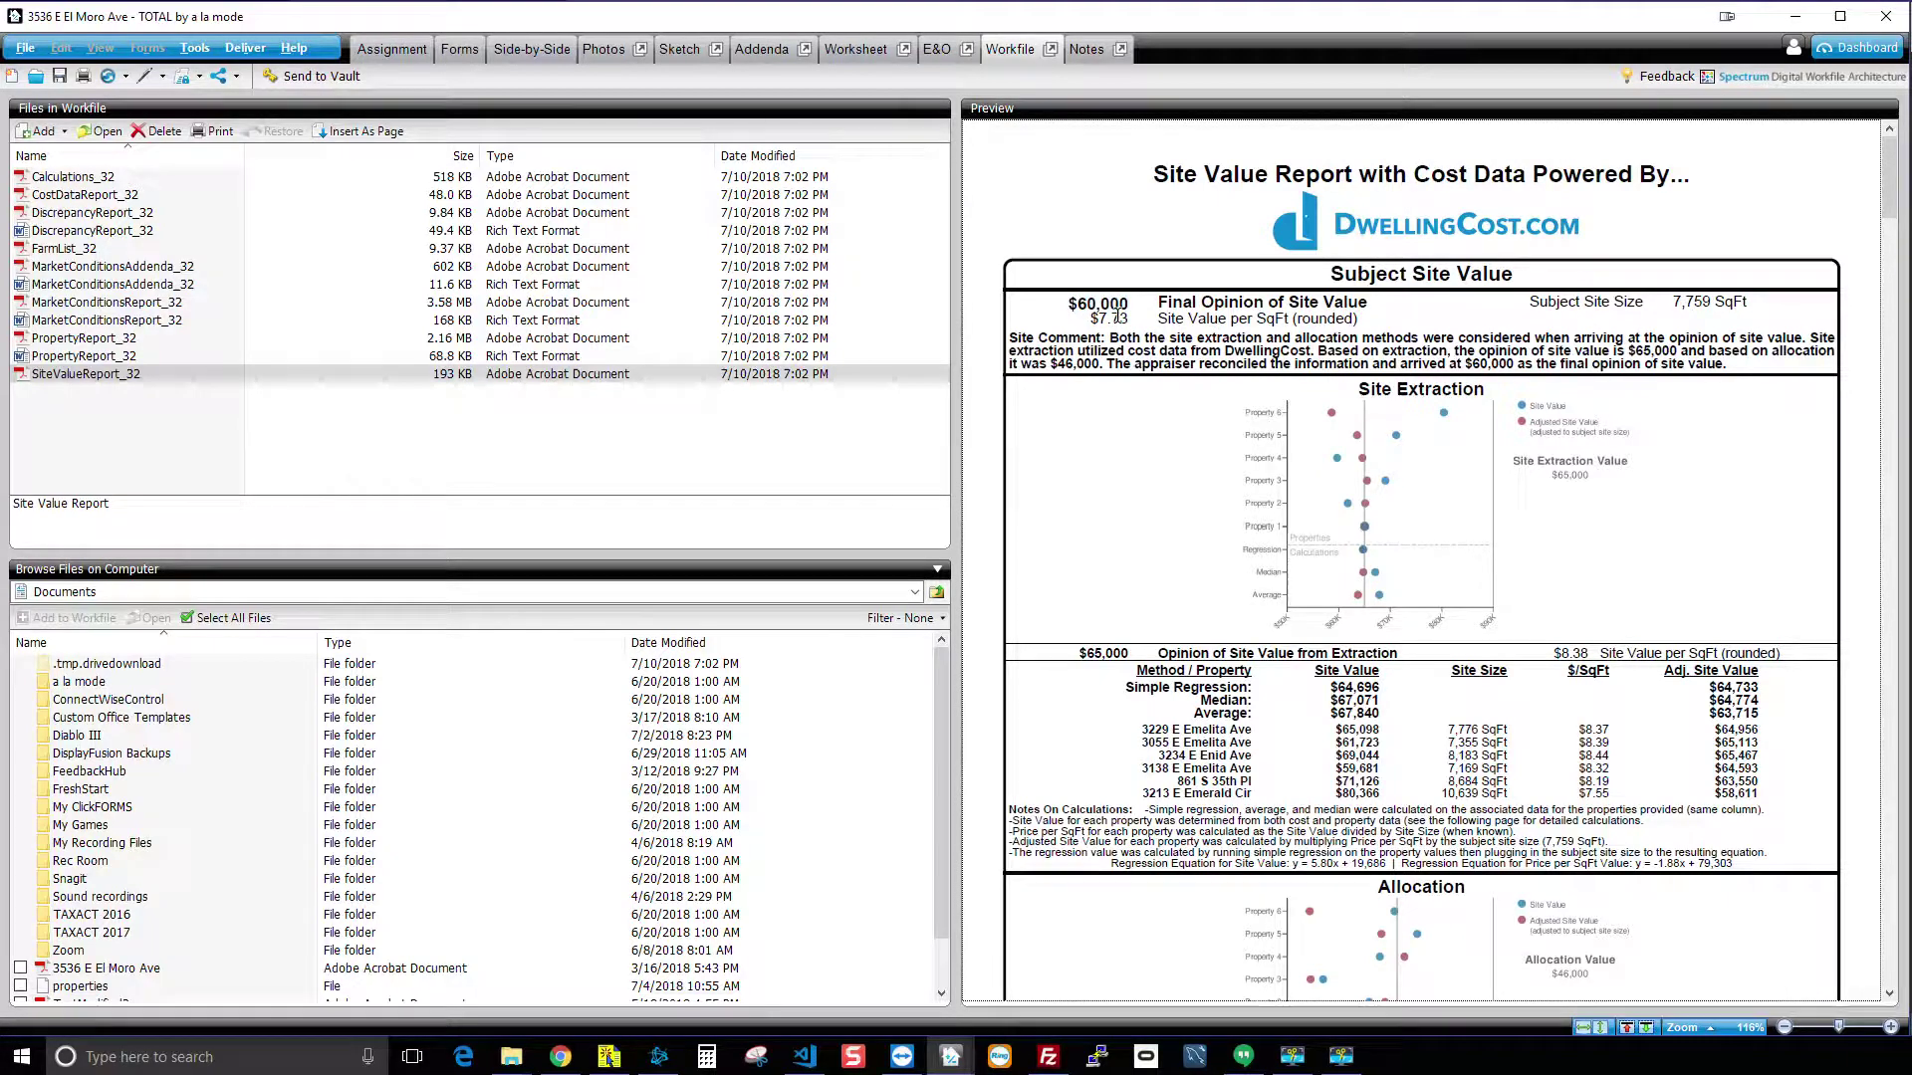
{"action": "left_click_drag", "start_coordinate": [1068, 304], "coordinate": [1130, 301]}
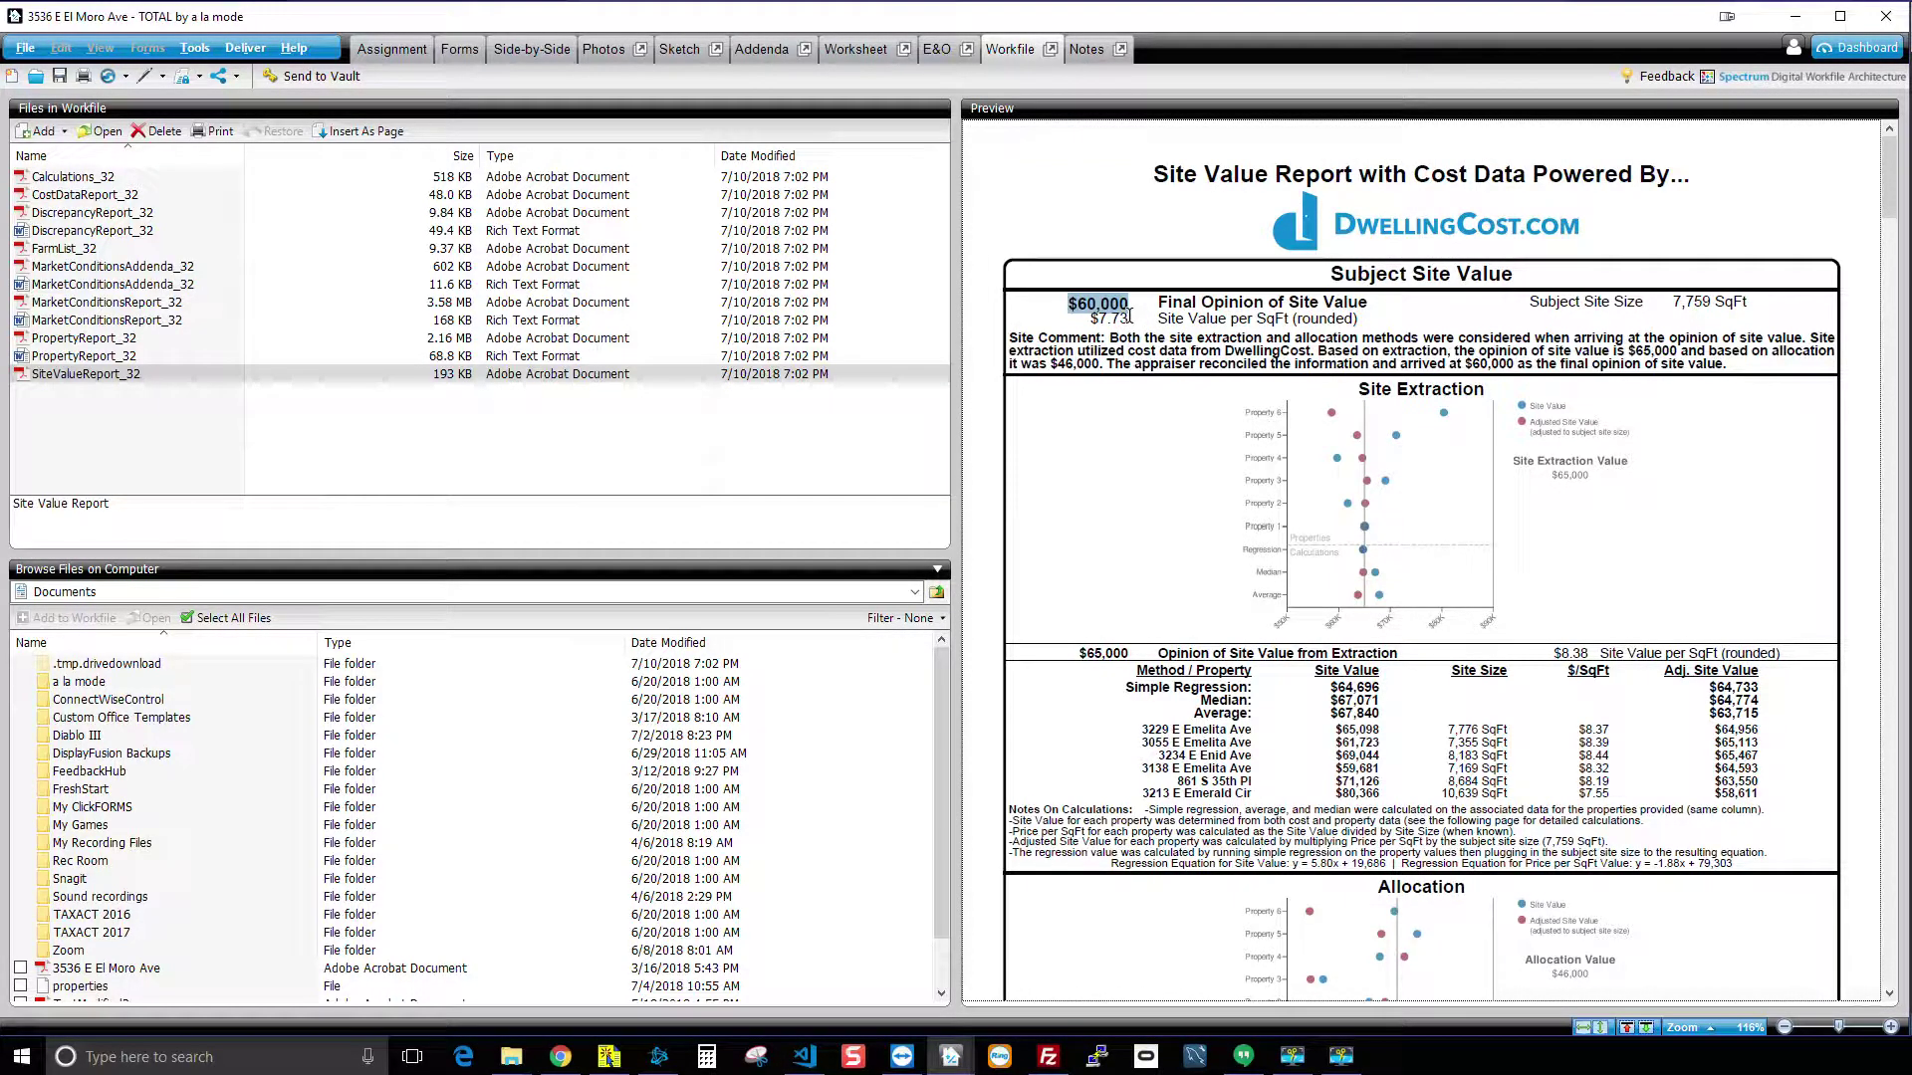
{"action": "left_click", "coordinate": [1208, 339]}
{"action": "scroll", "coordinate": [1407, 555], "scroll_direction": "down", "scroll_amount": 1}
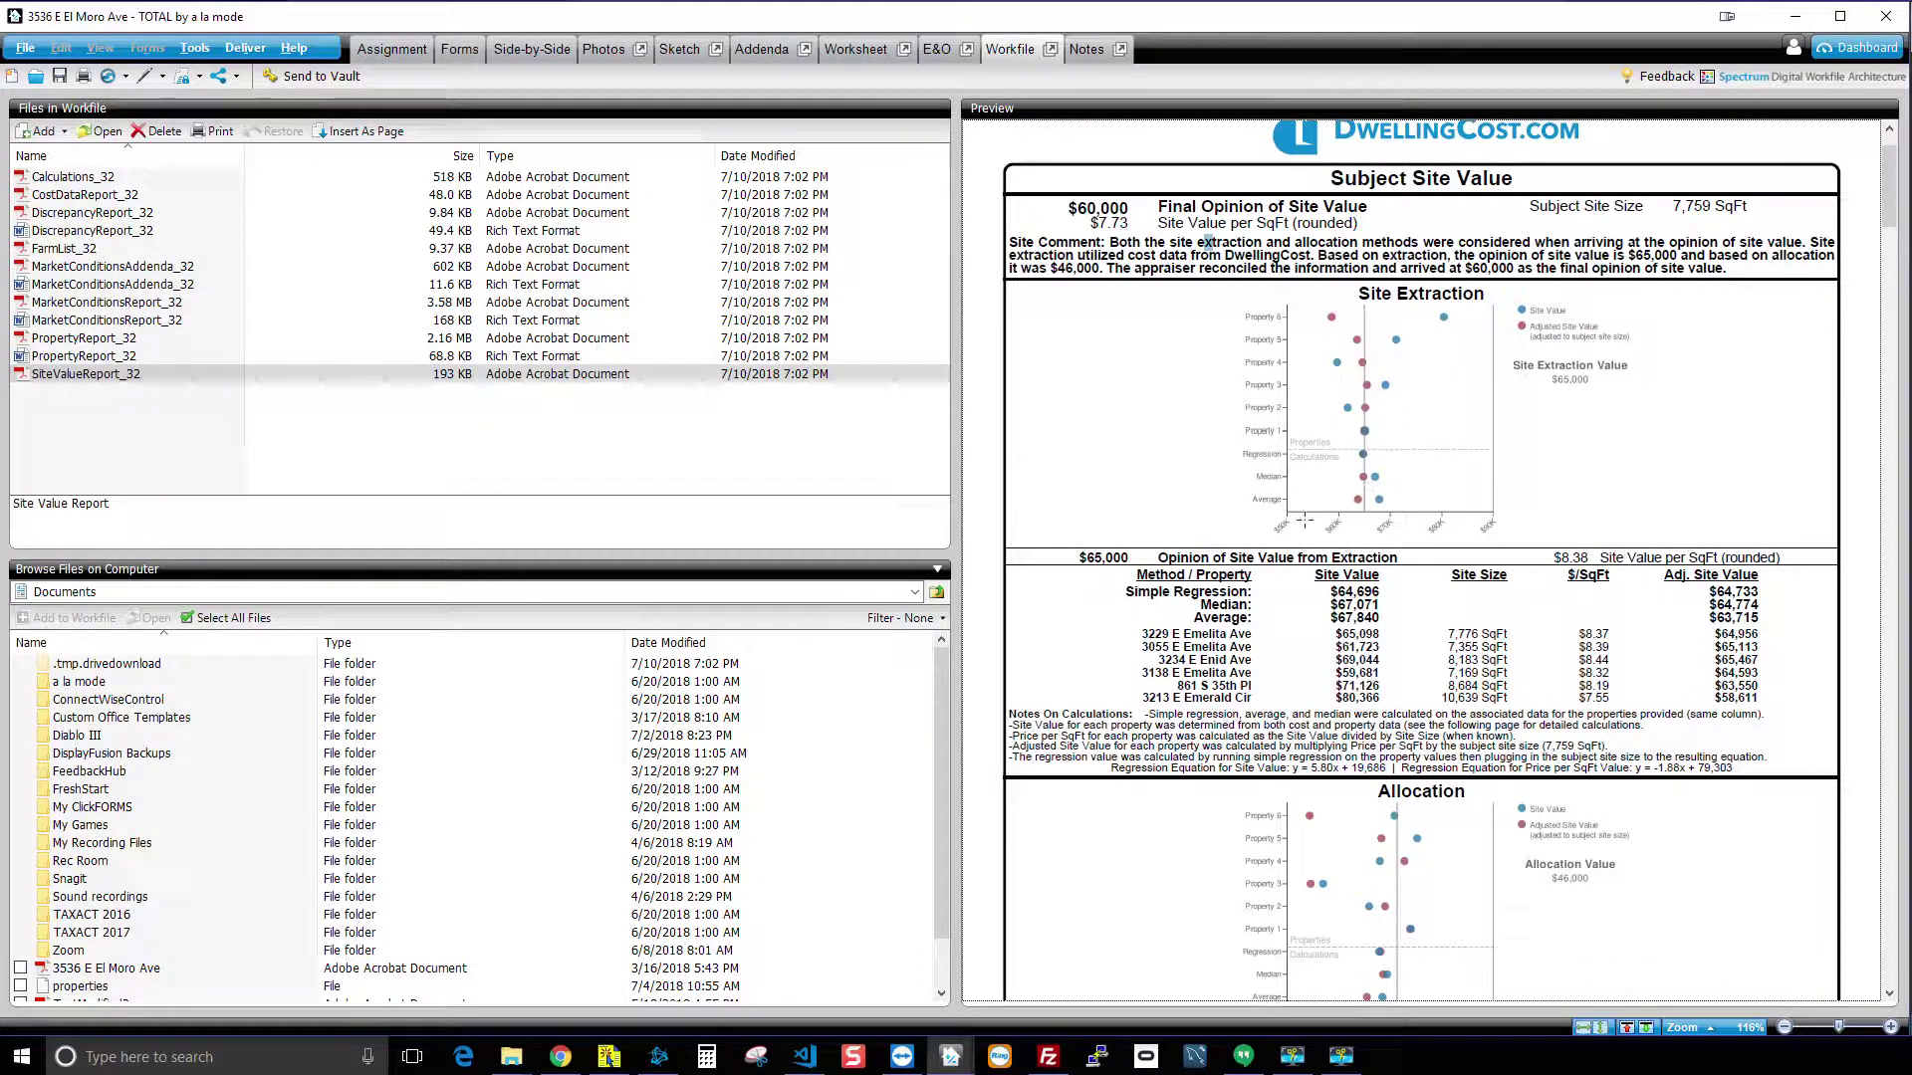
Step: Examine the Site Extraction chart and highlight the table of methods and properties beneath it
{"action": "mouse_move", "coordinate": [1434, 295]}
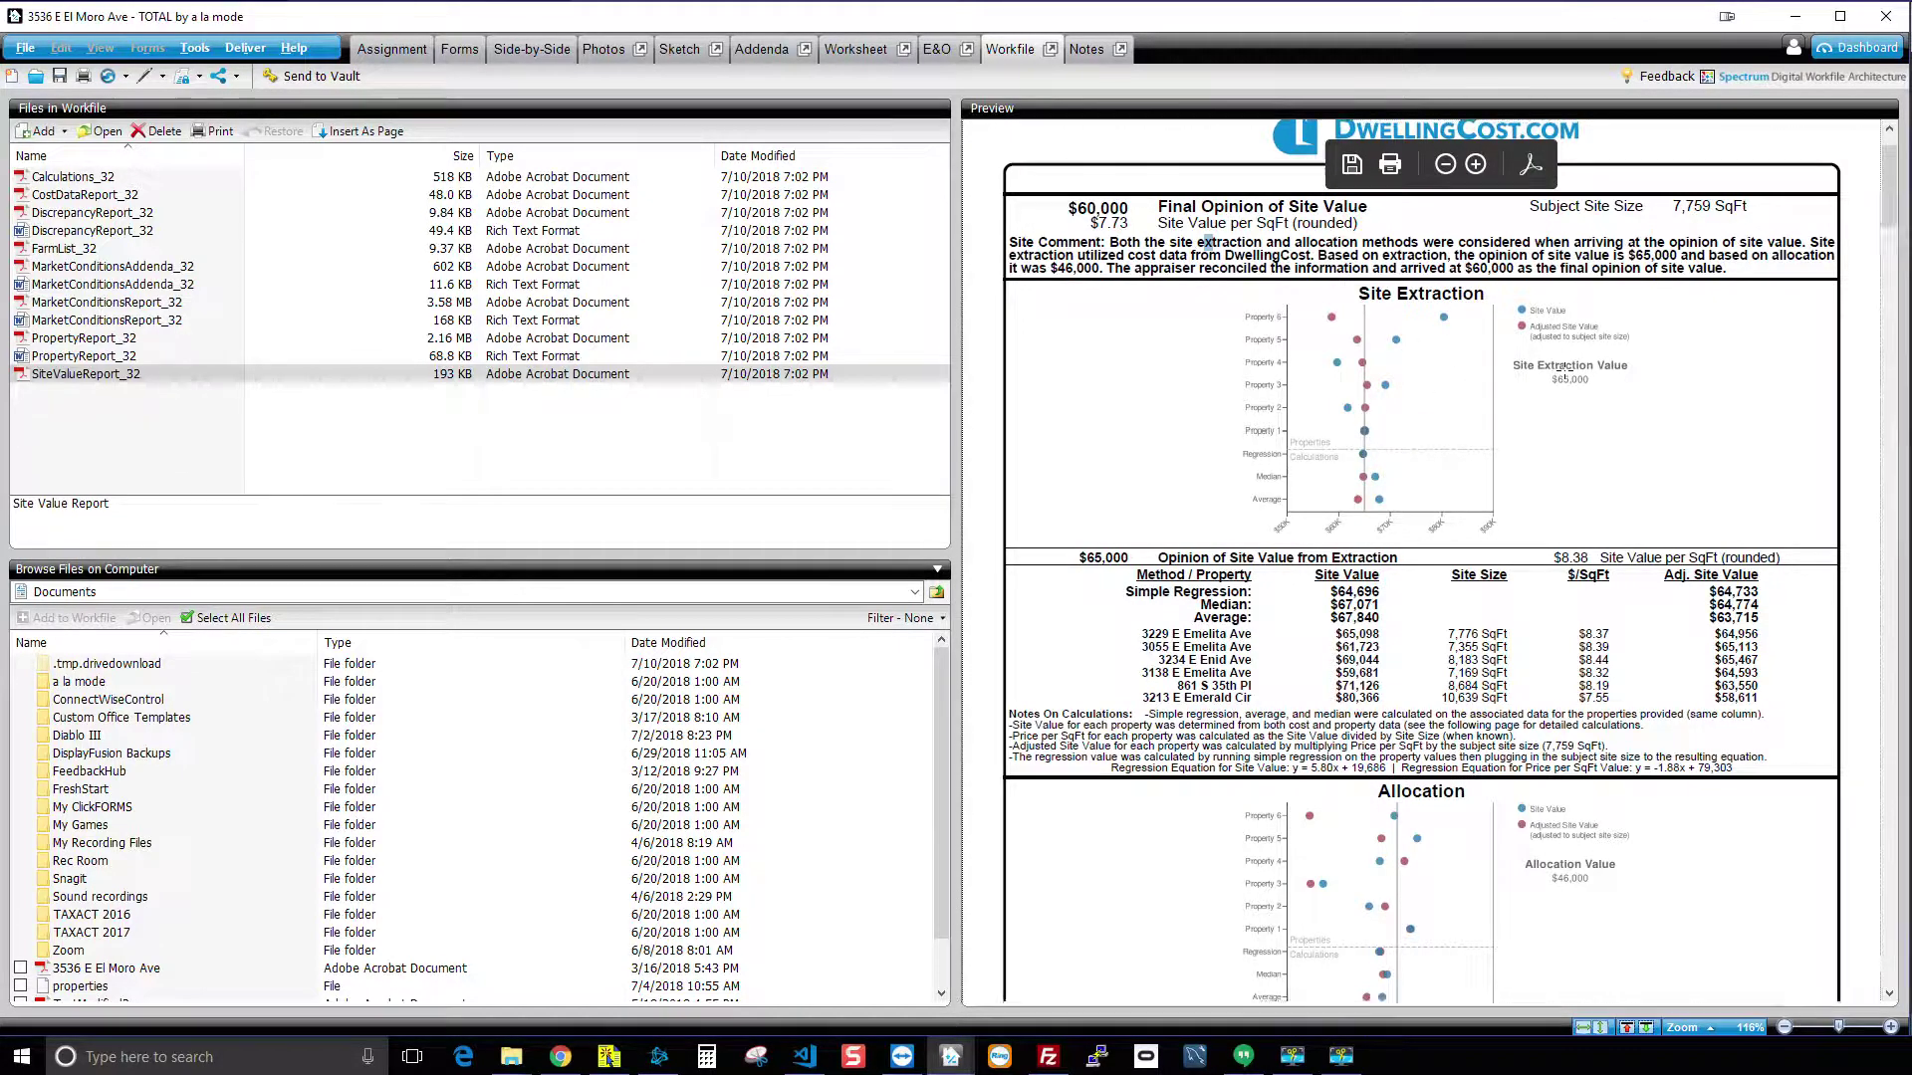
{"action": "scroll", "coordinate": [1543, 399], "scroll_direction": "down", "scroll_amount": 1}
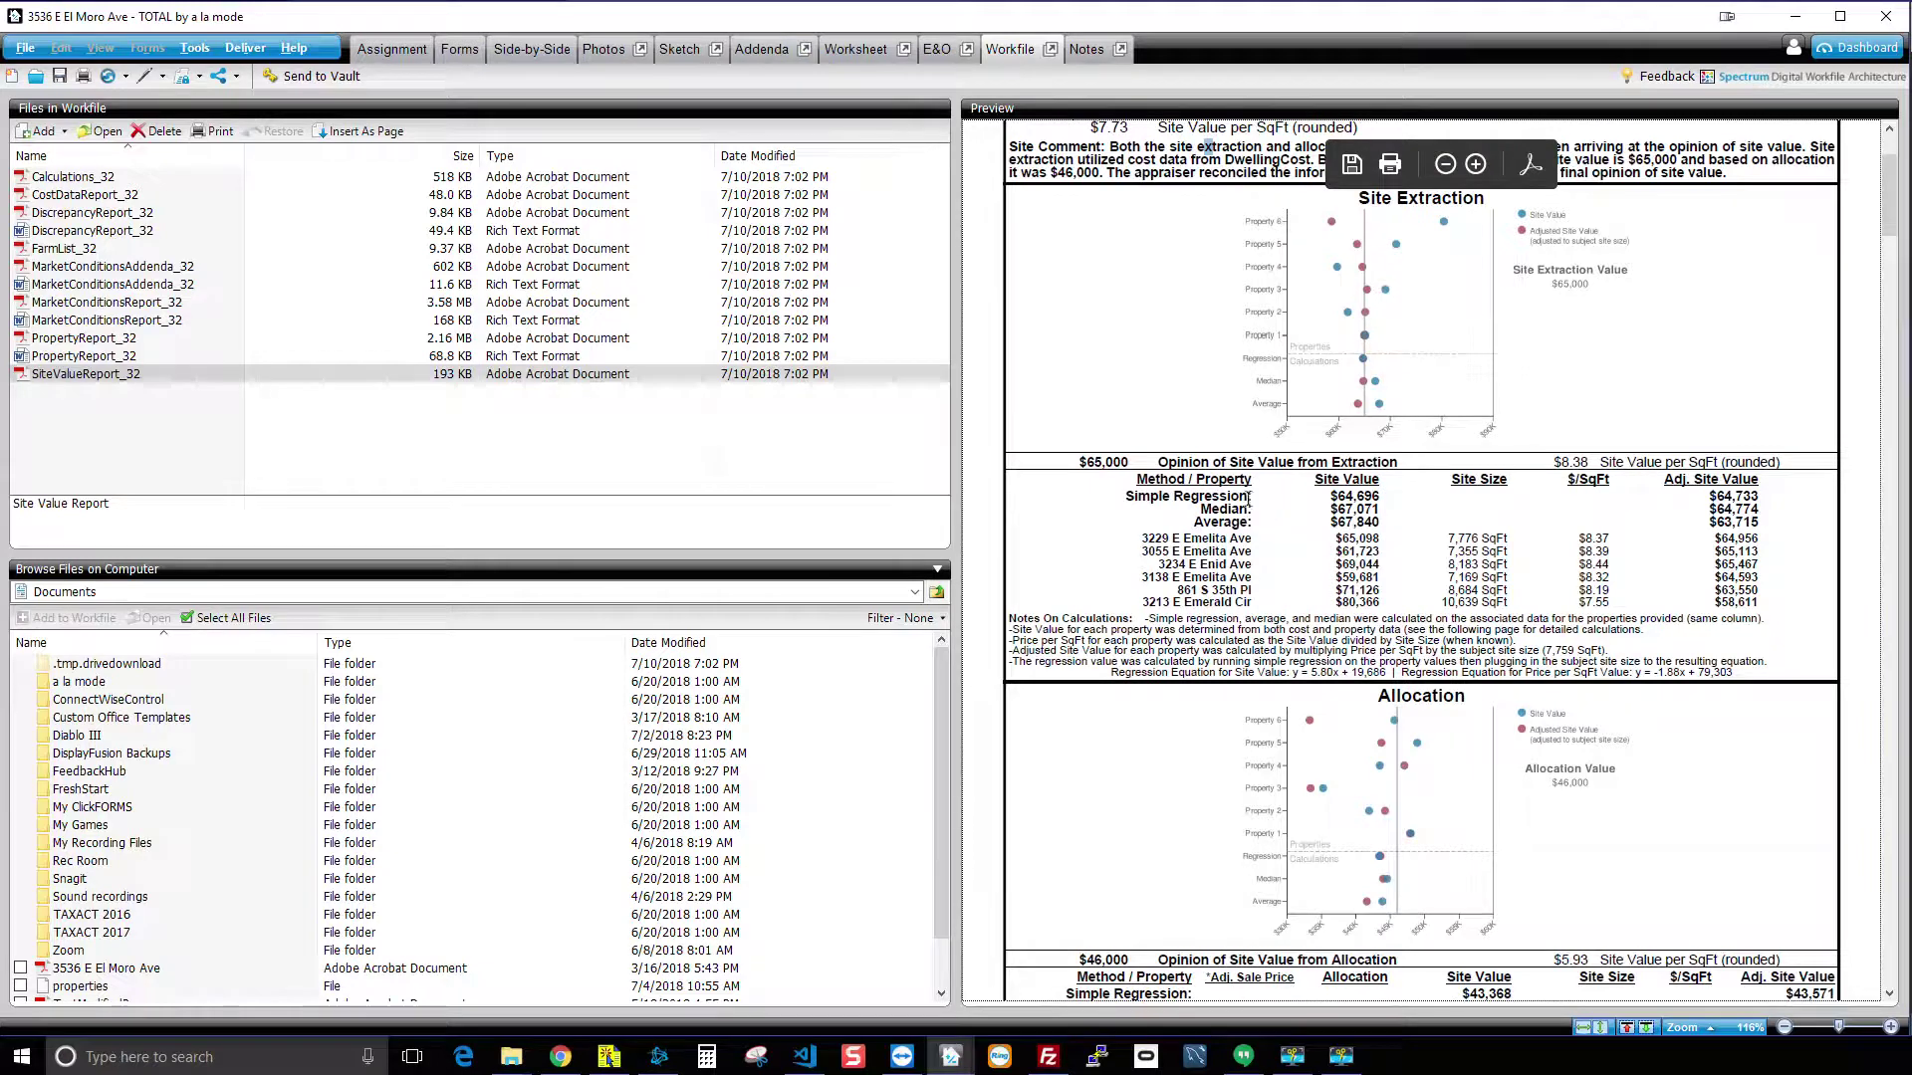
{"action": "left_click_drag", "start_coordinate": [1172, 496], "coordinate": [1645, 586]}
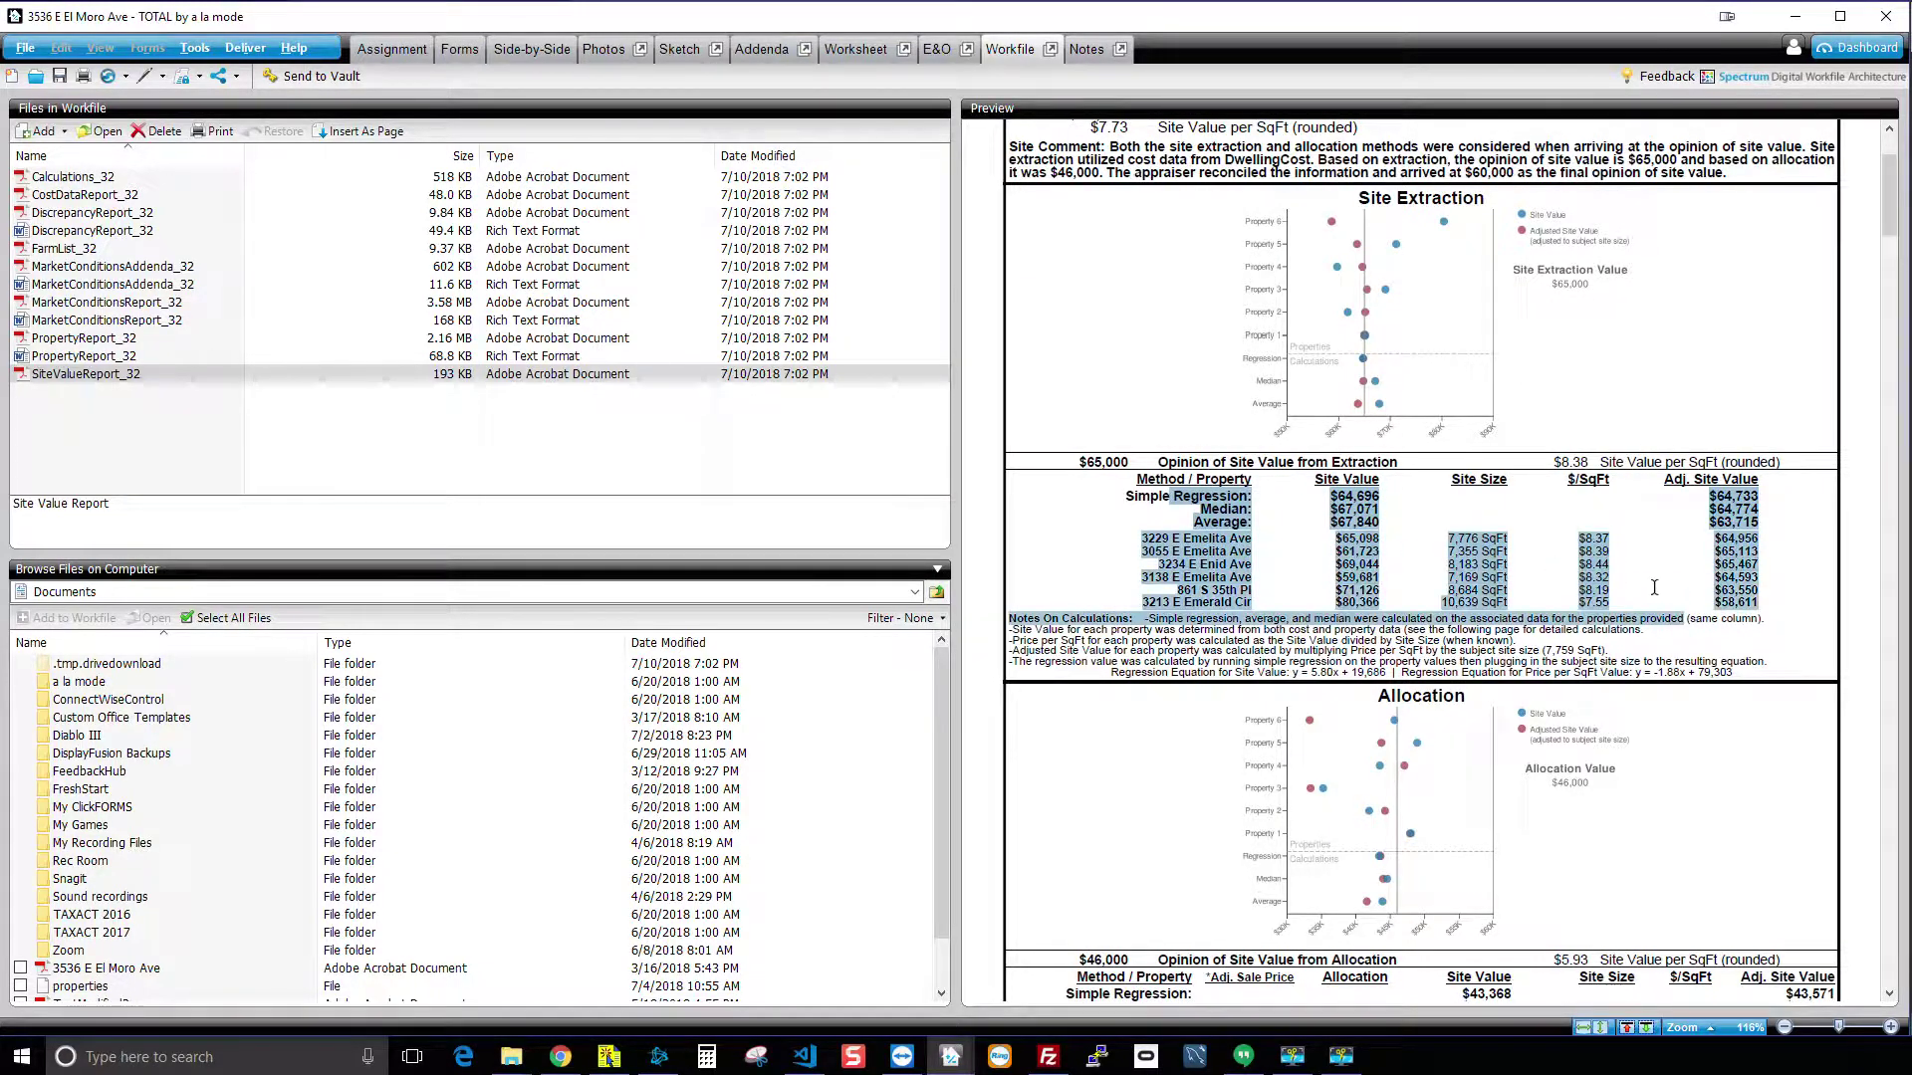
{"action": "left_click", "coordinate": [1733, 593]}
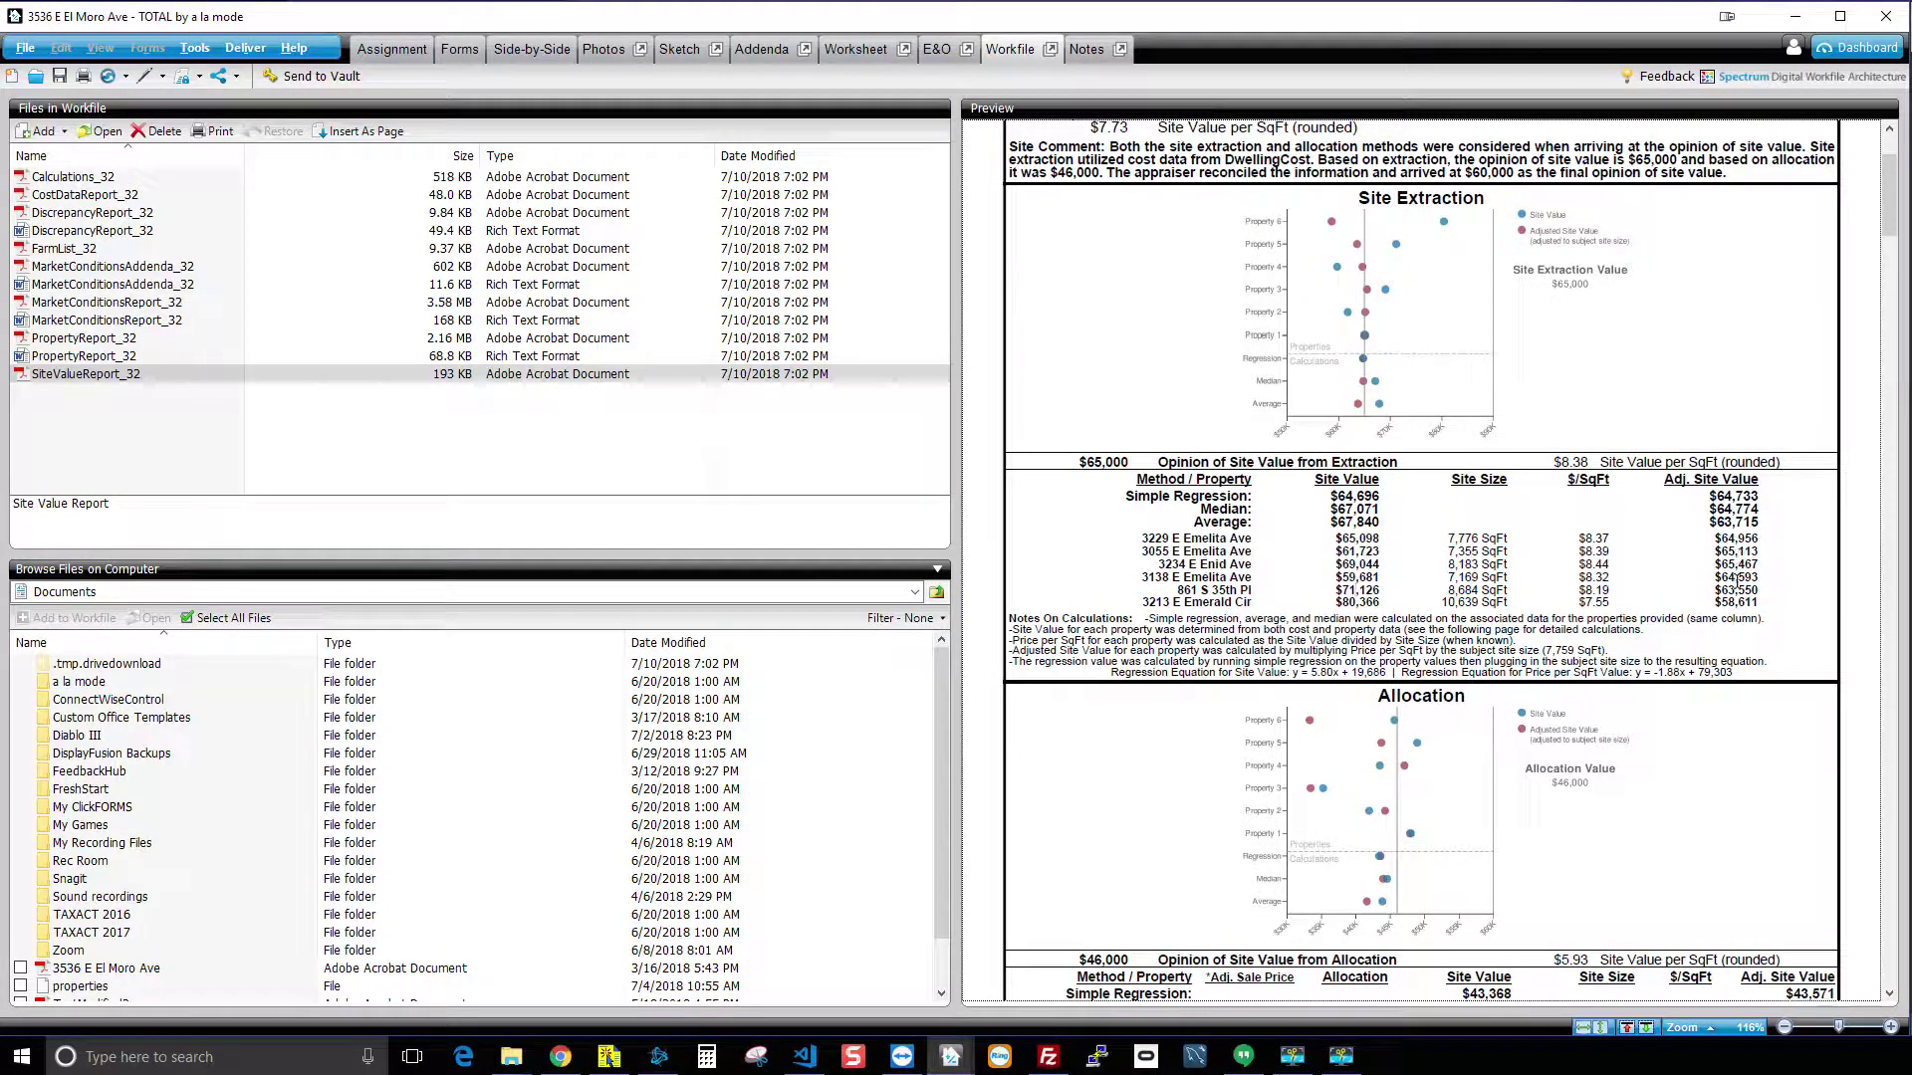
Step: Read the extraction calculation notes and examine the Allocation chart and its site value table
{"action": "scroll", "coordinate": [1737, 582], "scroll_direction": "down", "scroll_amount": 2}
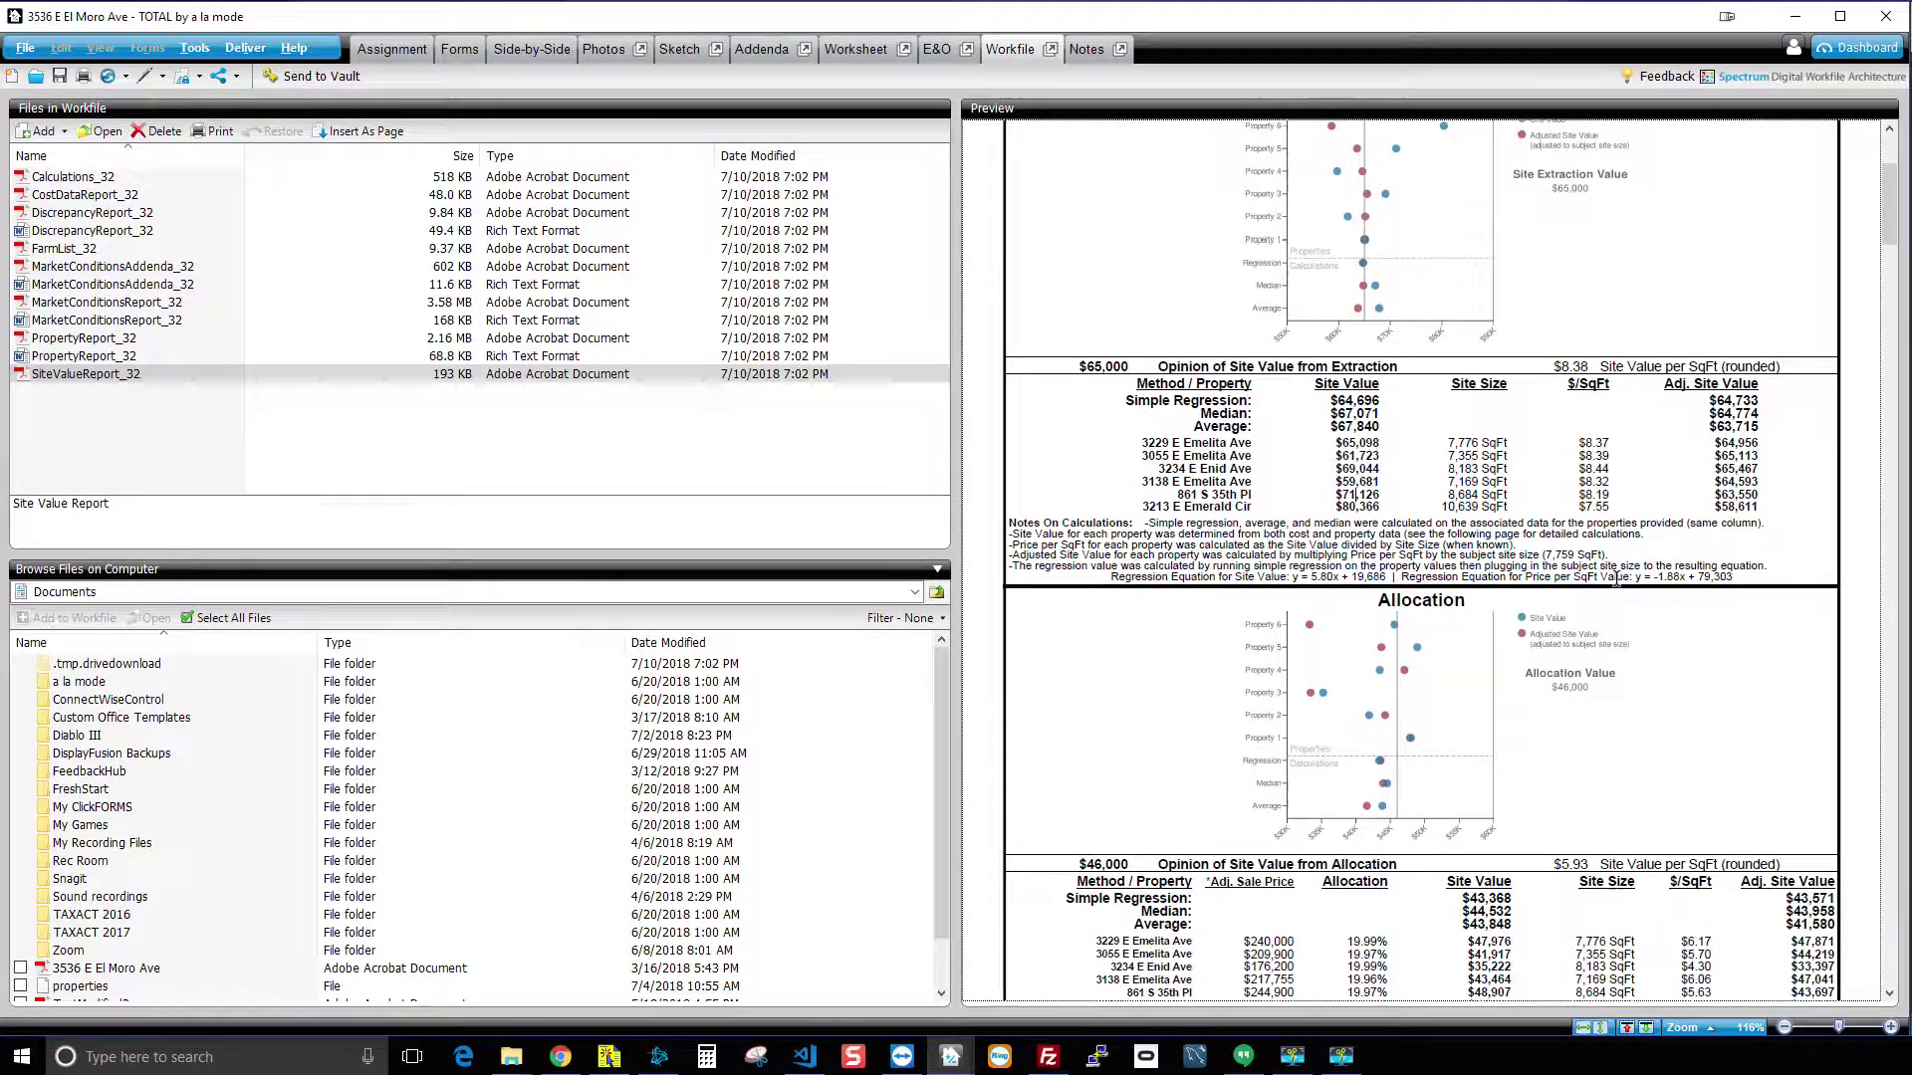
{"action": "scroll", "coordinate": [1603, 593], "scroll_direction": "down", "scroll_amount": 5}
{"action": "scroll", "coordinate": [1523, 468], "scroll_direction": "up", "scroll_amount": 1}
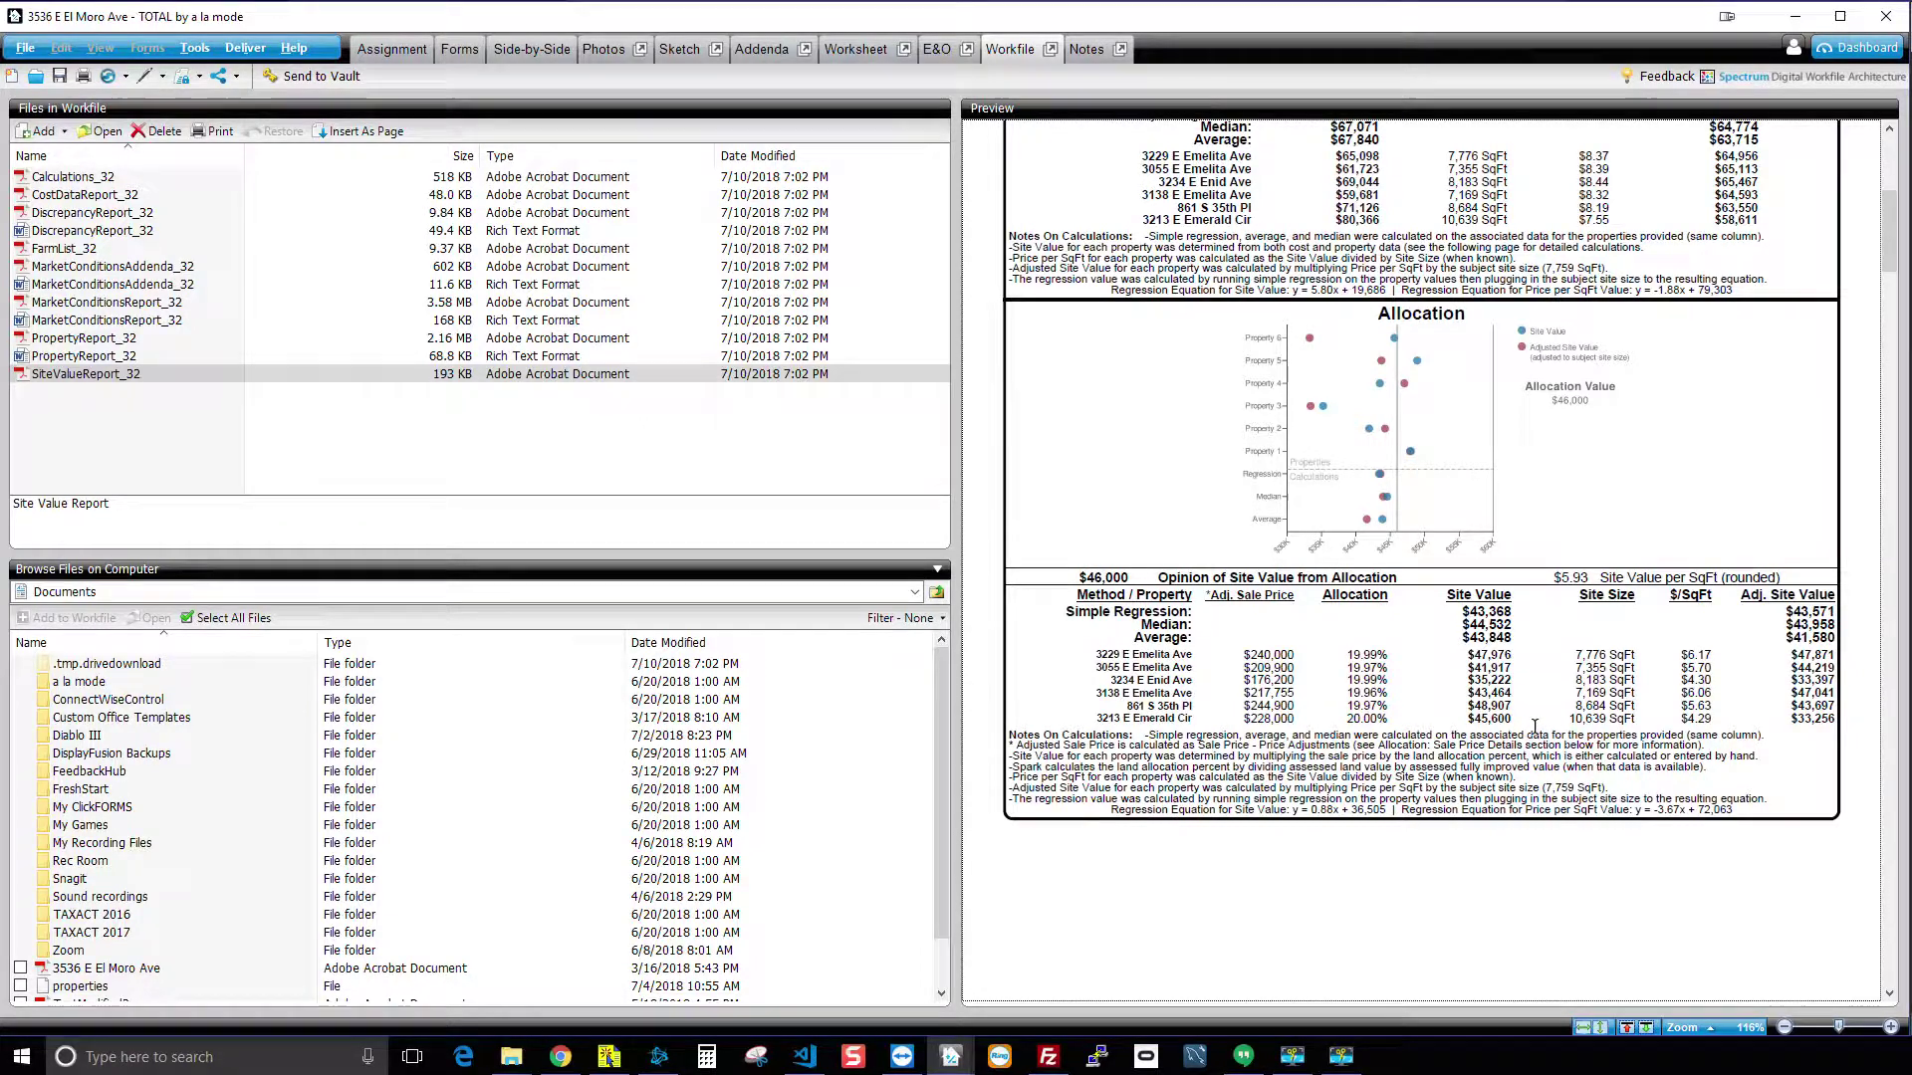
Step: Review the Property Cost Estimate Details from Property 1 through Property 6 in the site value report
{"action": "scroll", "coordinate": [1535, 727], "scroll_direction": "down", "scroll_amount": 10}
{"action": "scroll", "coordinate": [1552, 691], "scroll_direction": "down", "scroll_amount": 5}
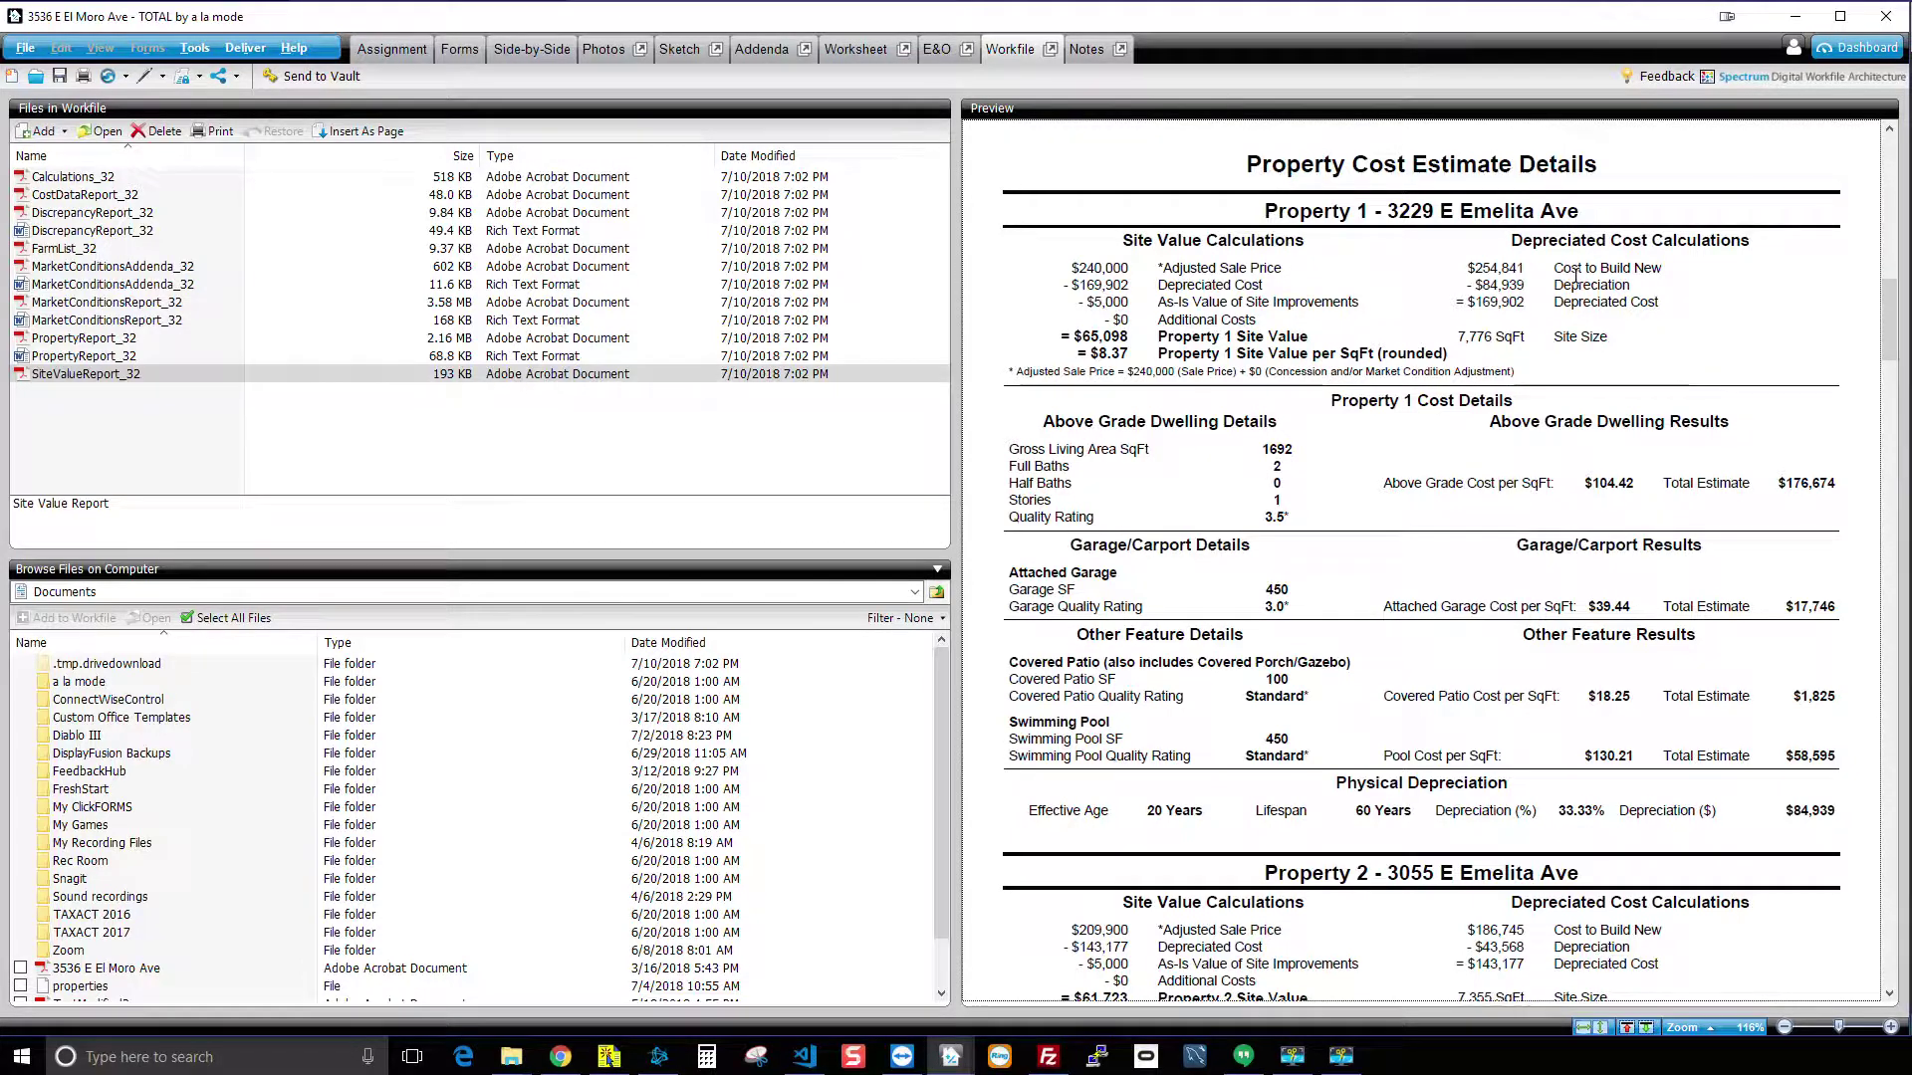
{"action": "left_click_drag", "start_coordinate": [1119, 240], "coordinate": [1656, 789]}
{"action": "left_click", "coordinate": [1412, 306]}
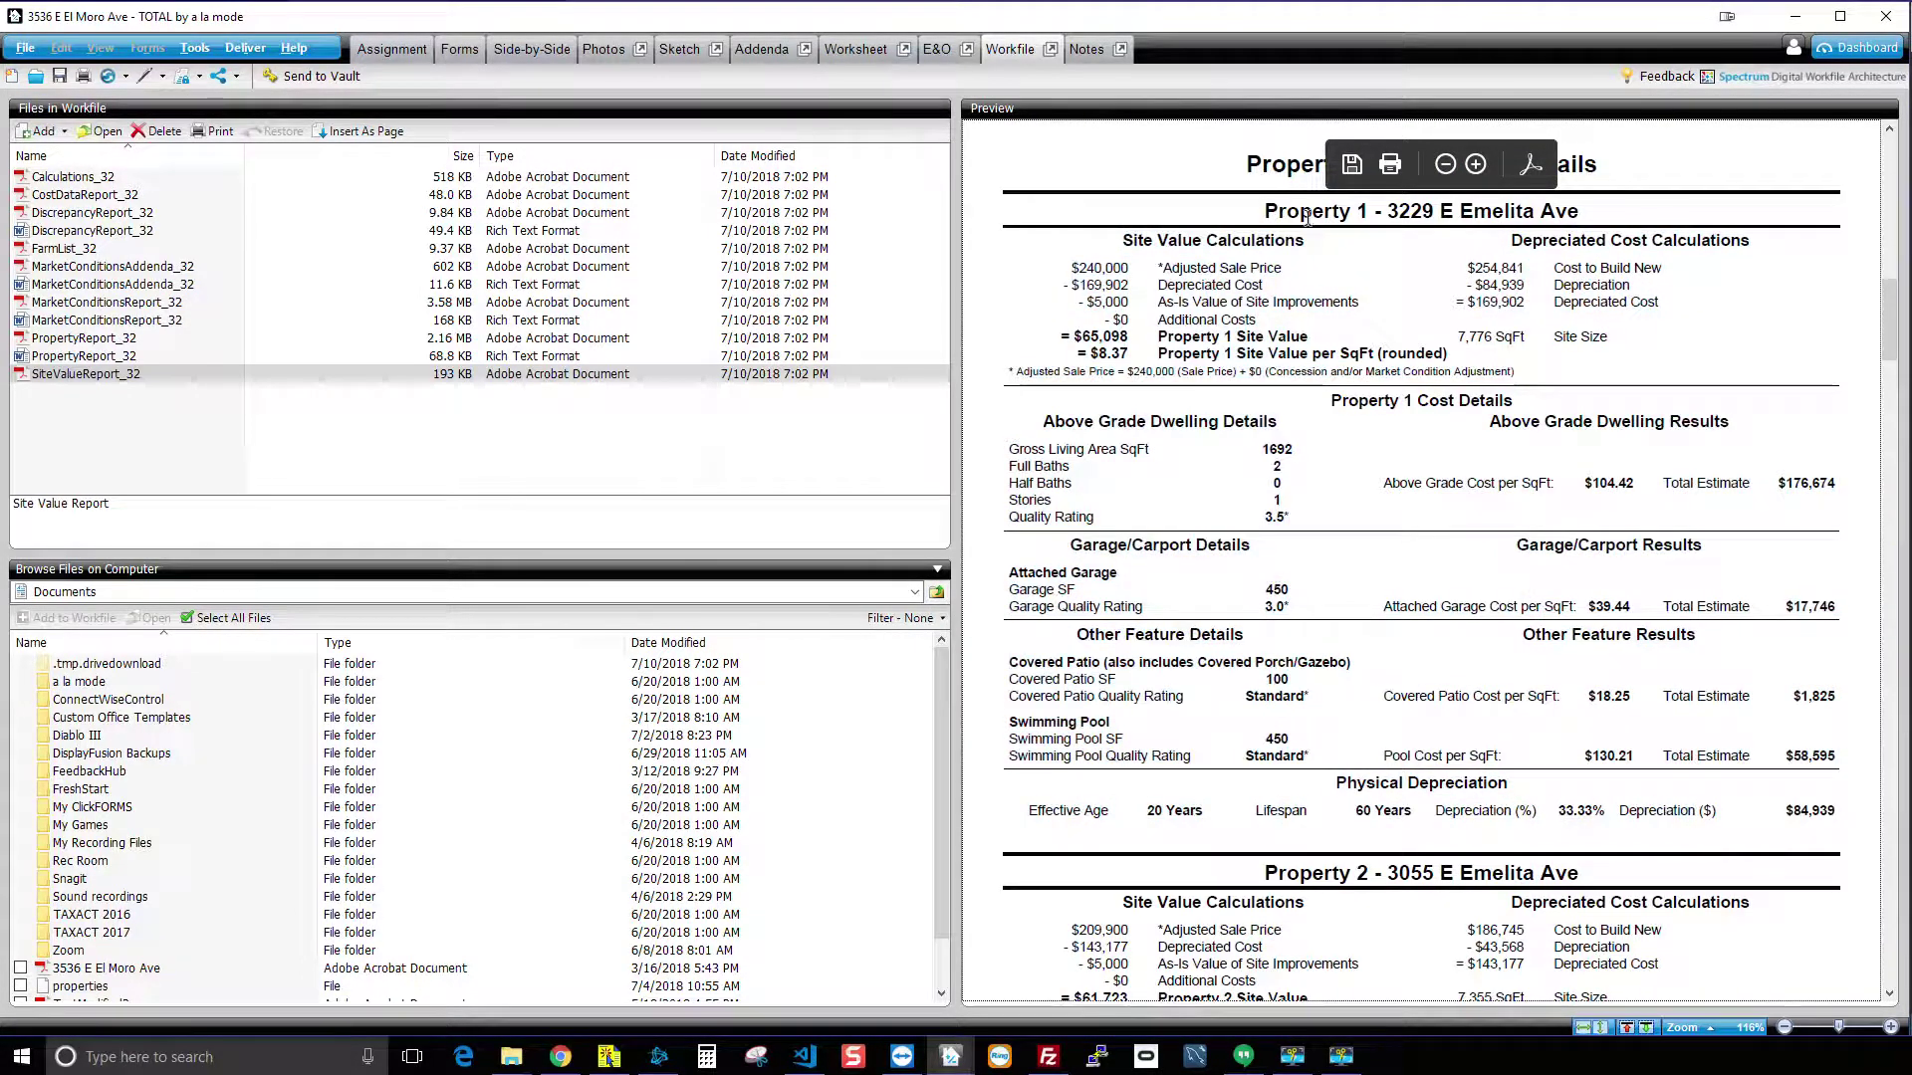
{"action": "scroll", "coordinate": [1412, 315], "scroll_direction": "down", "scroll_amount": 15}
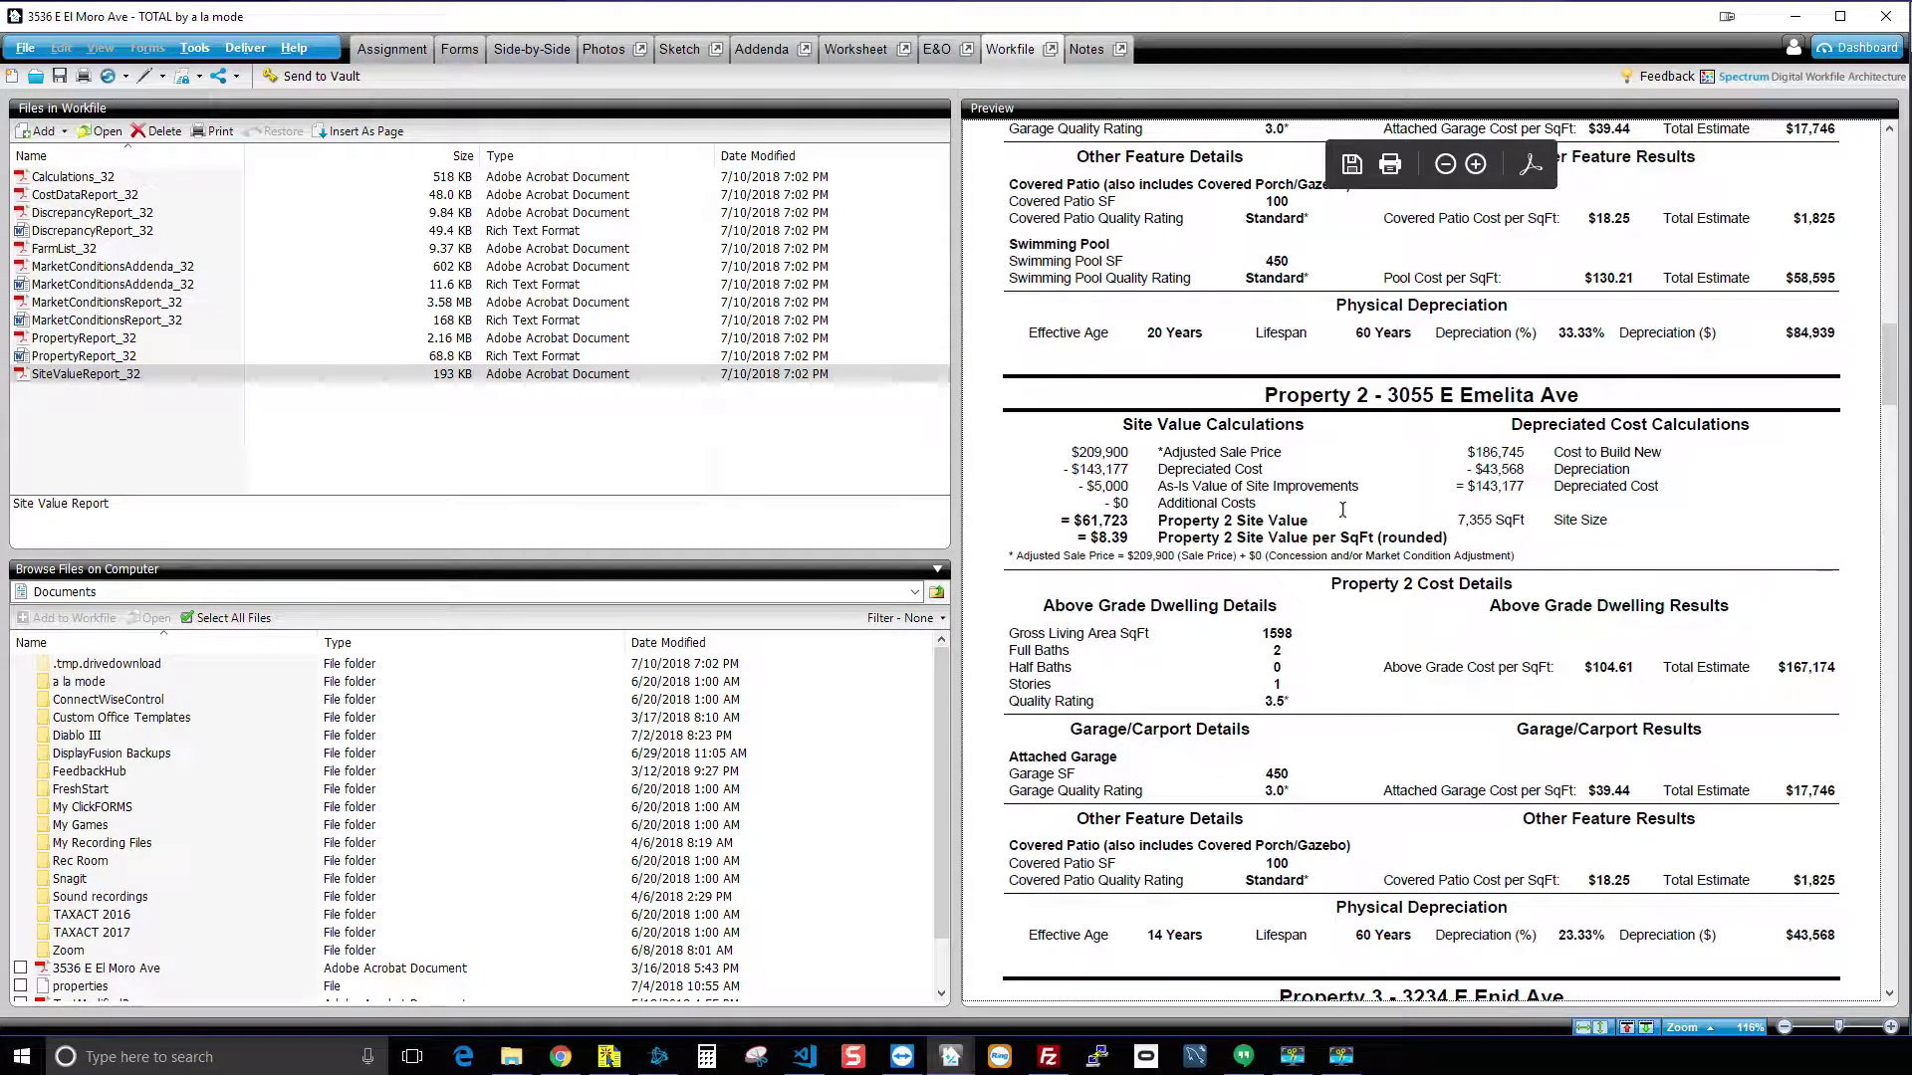
{"action": "scroll", "coordinate": [1442, 574], "scroll_direction": "down", "scroll_amount": 15}
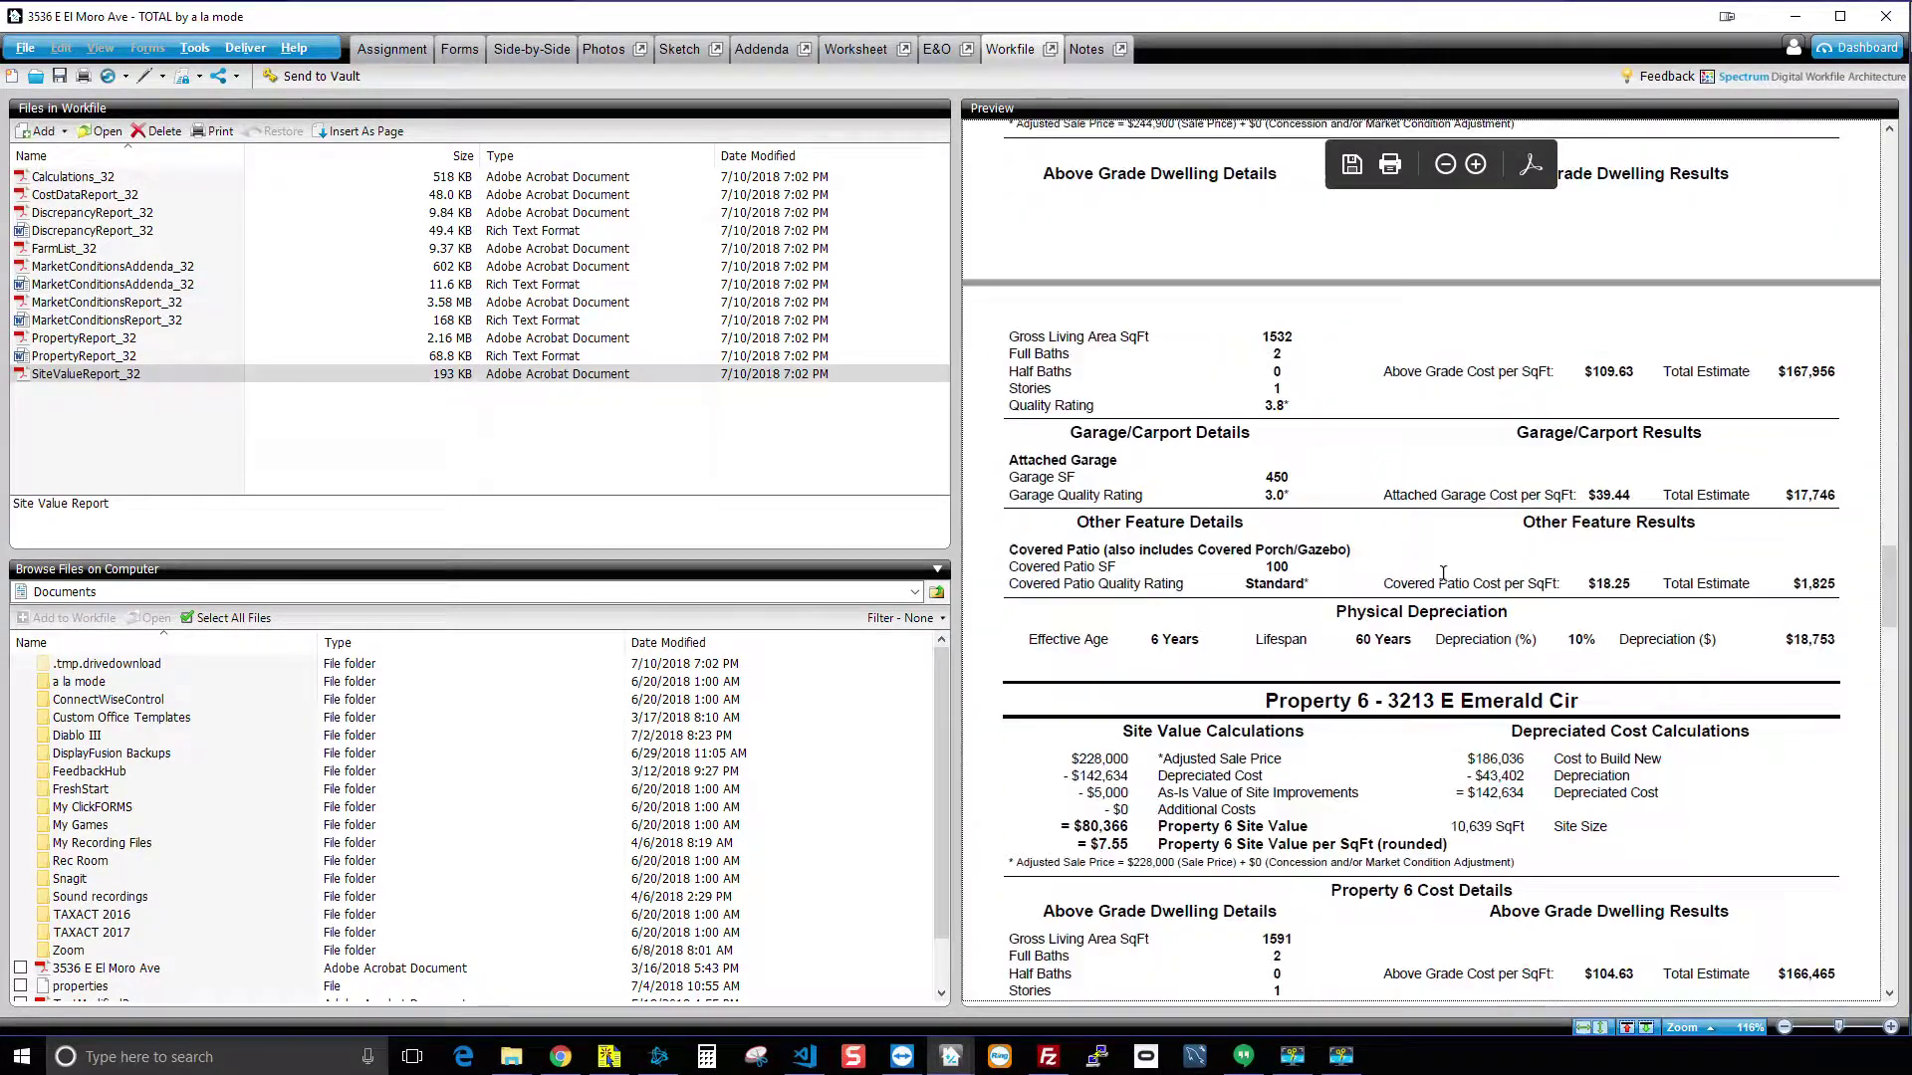
{"action": "scroll", "coordinate": [1442, 569], "scroll_direction": "down", "scroll_amount": 10}
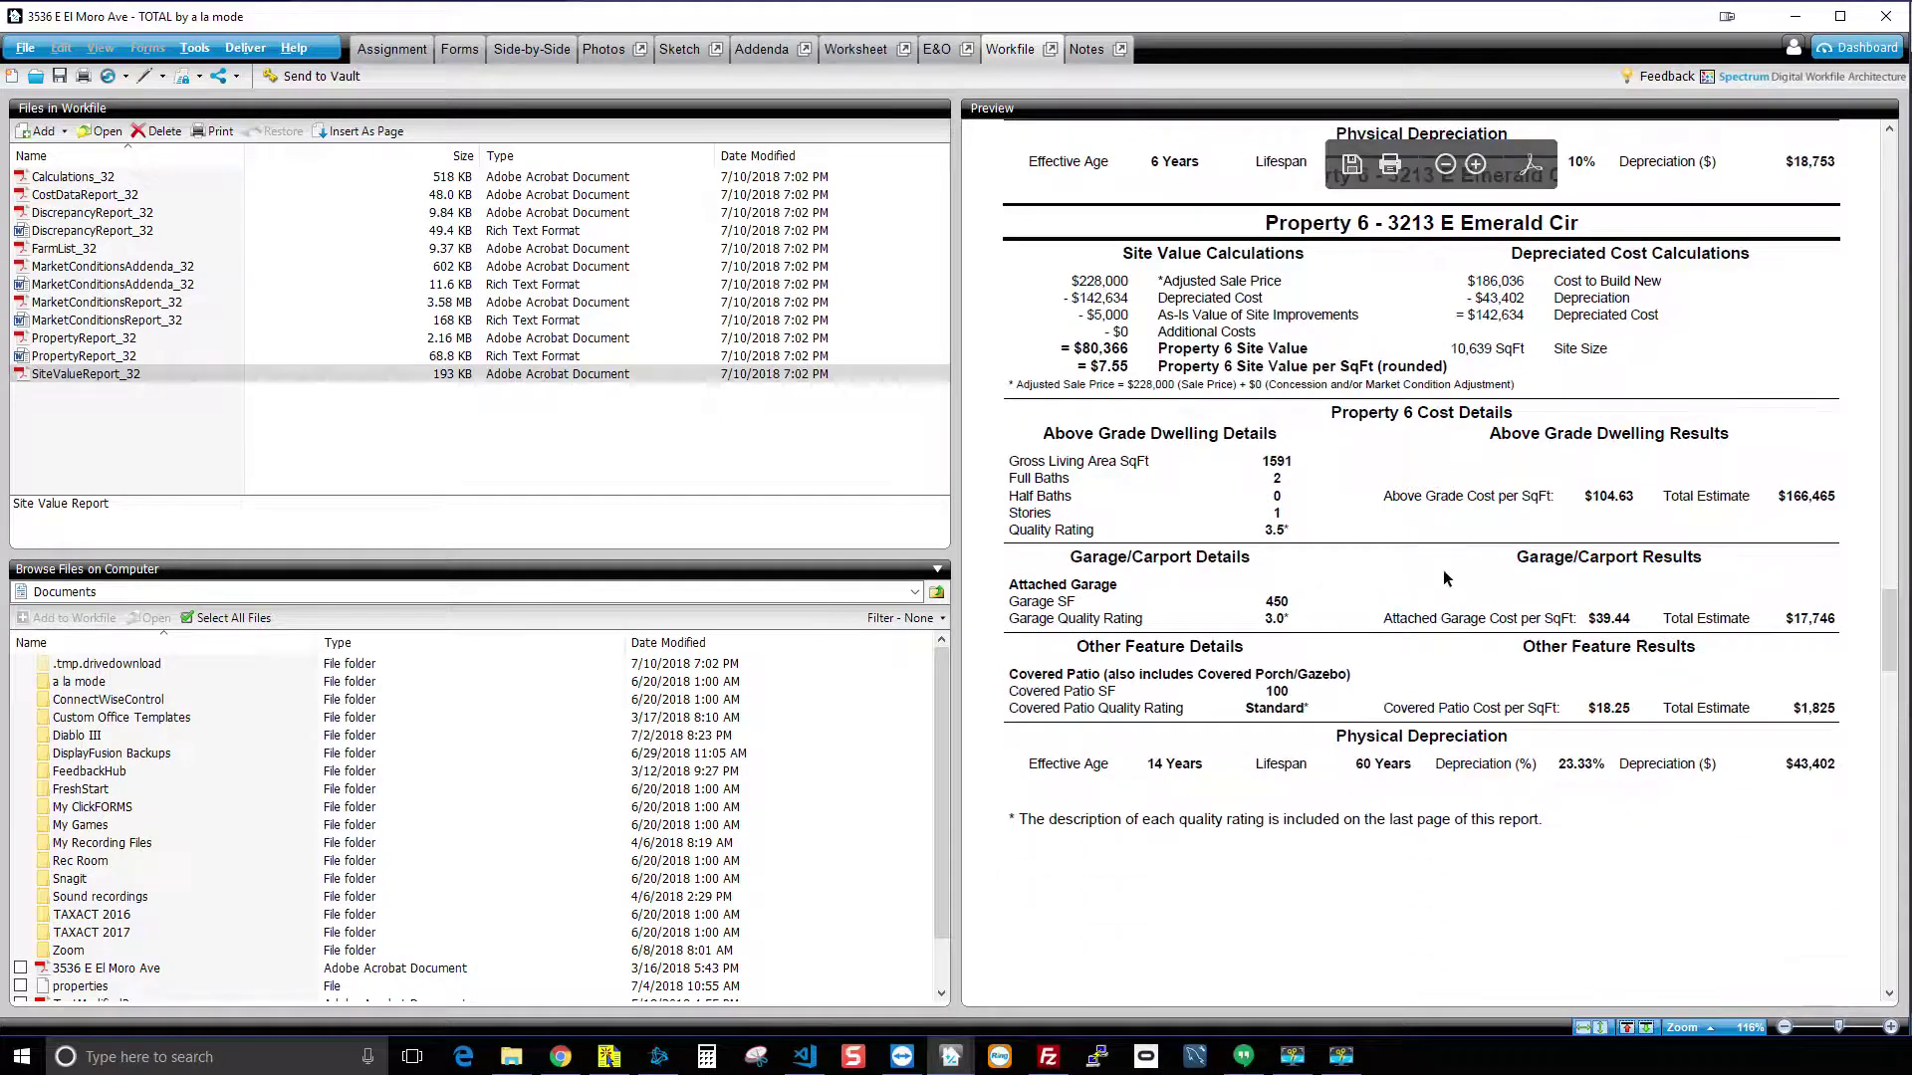
Step: Check the quality descriptions at the end of the site value report and return to the Property 6 cost details
{"action": "scroll", "coordinate": [1446, 579], "scroll_direction": "down", "scroll_amount": 8}
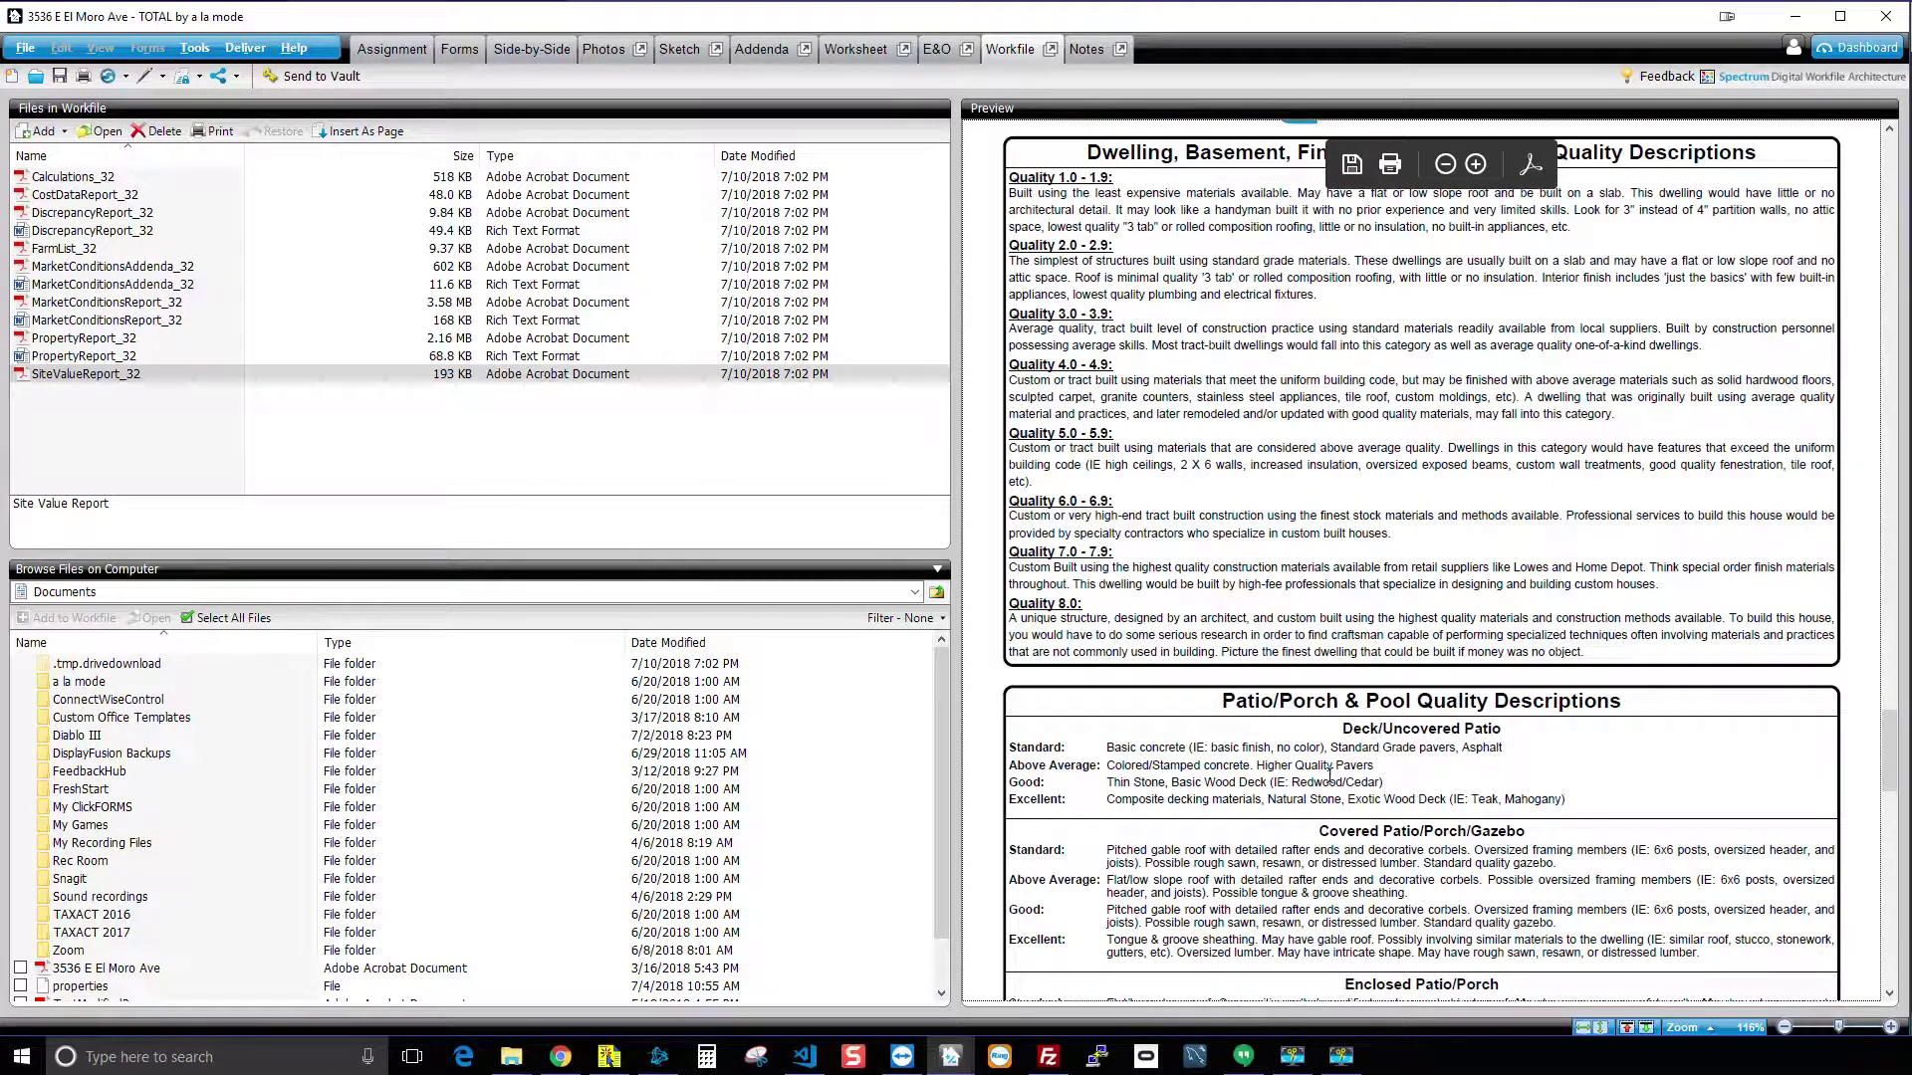
{"action": "left_click_drag", "start_coordinate": [1008, 179], "coordinate": [1265, 329]}
{"action": "left_click", "coordinate": [1254, 314]}
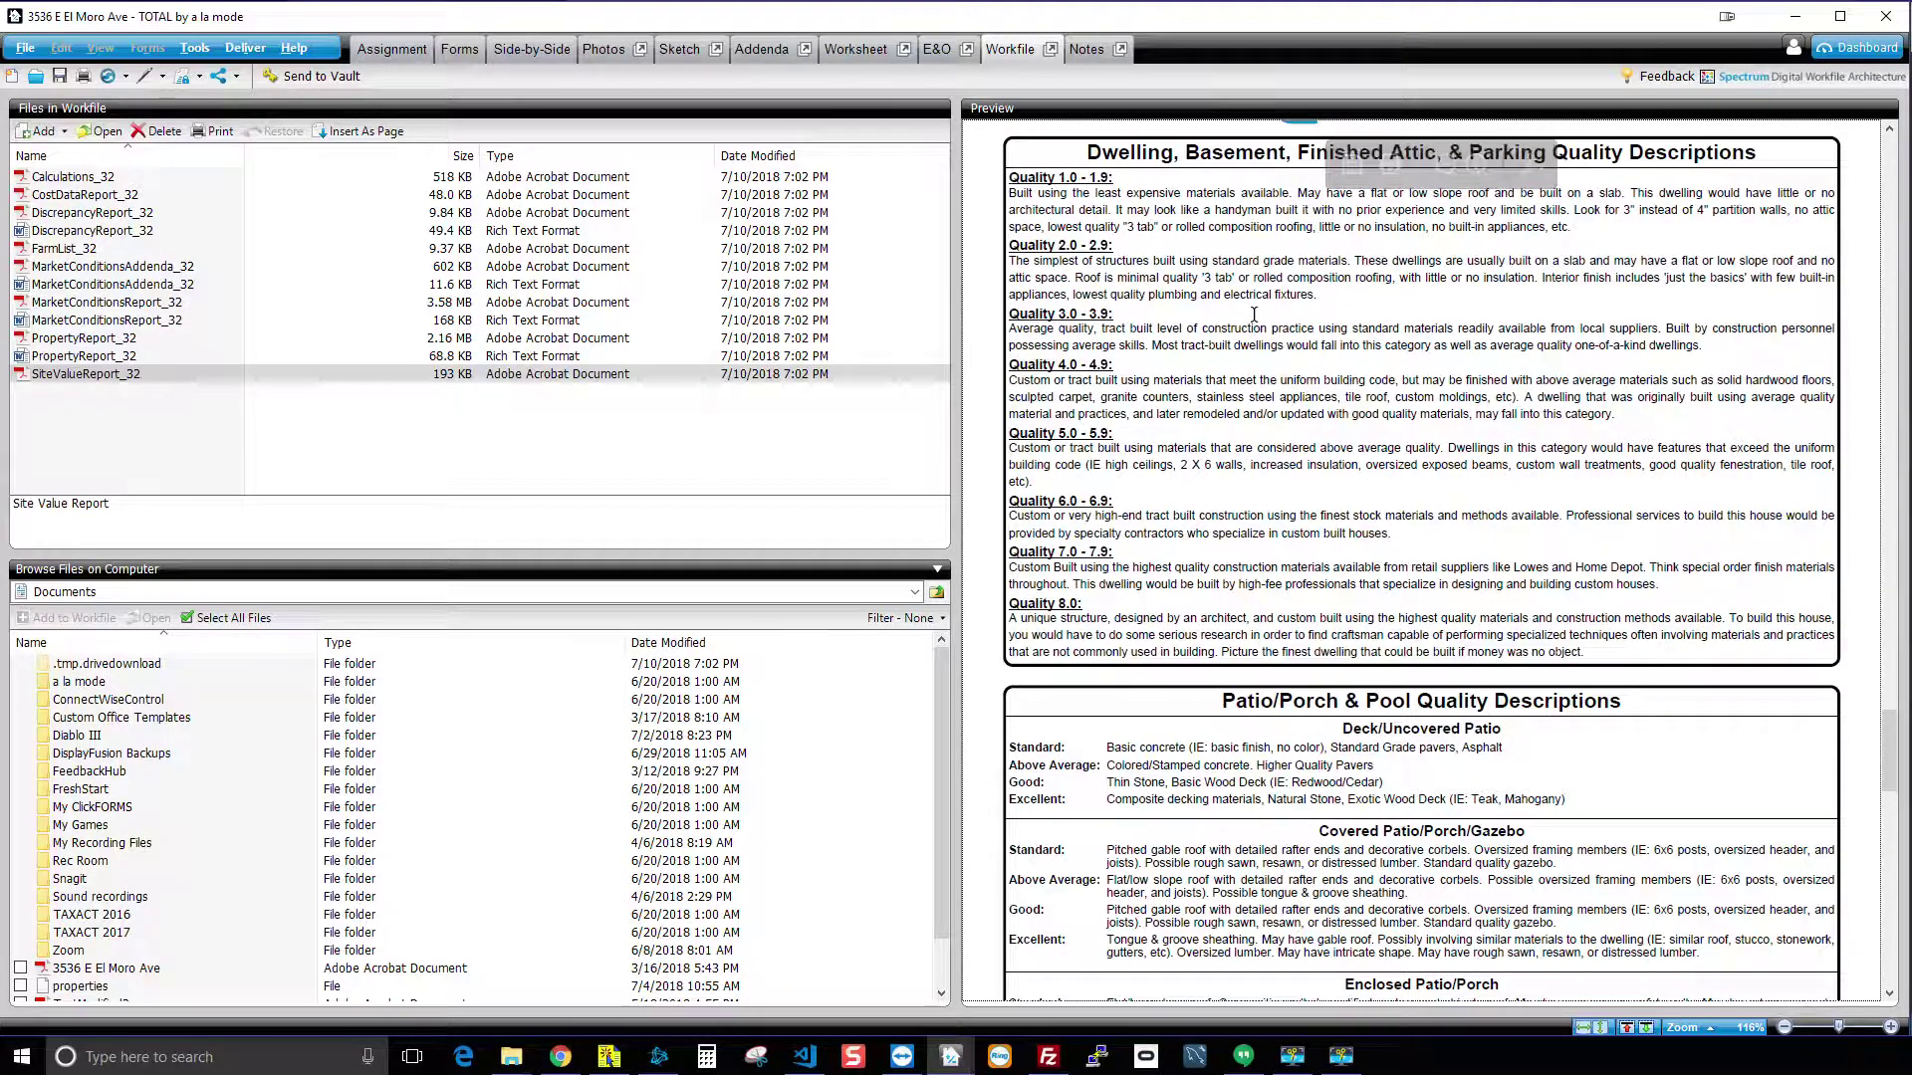
{"action": "scroll", "coordinate": [1253, 314], "scroll_direction": "up", "scroll_amount": 5}
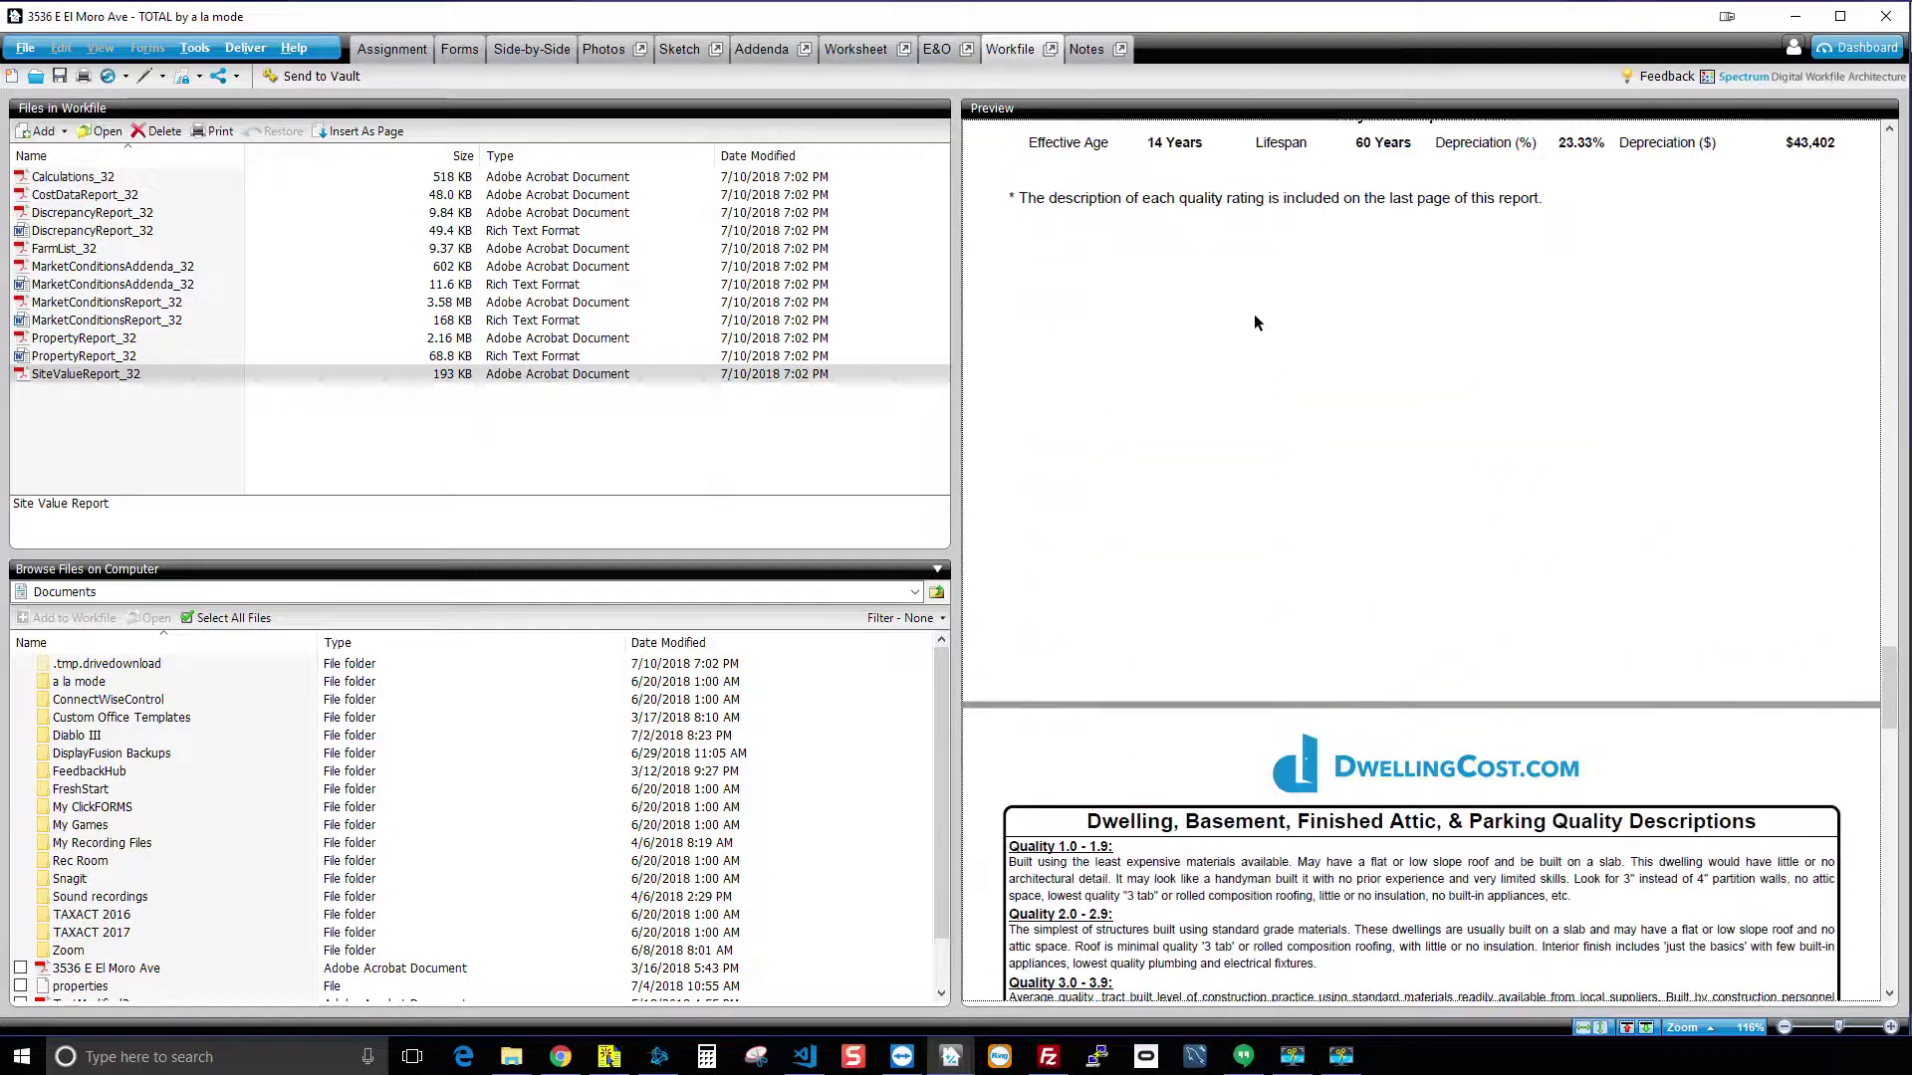
{"action": "scroll", "coordinate": [1252, 314], "scroll_direction": "up", "scroll_amount": 7}
{"action": "scroll", "coordinate": [1252, 314], "scroll_direction": "up", "scroll_amount": 4}
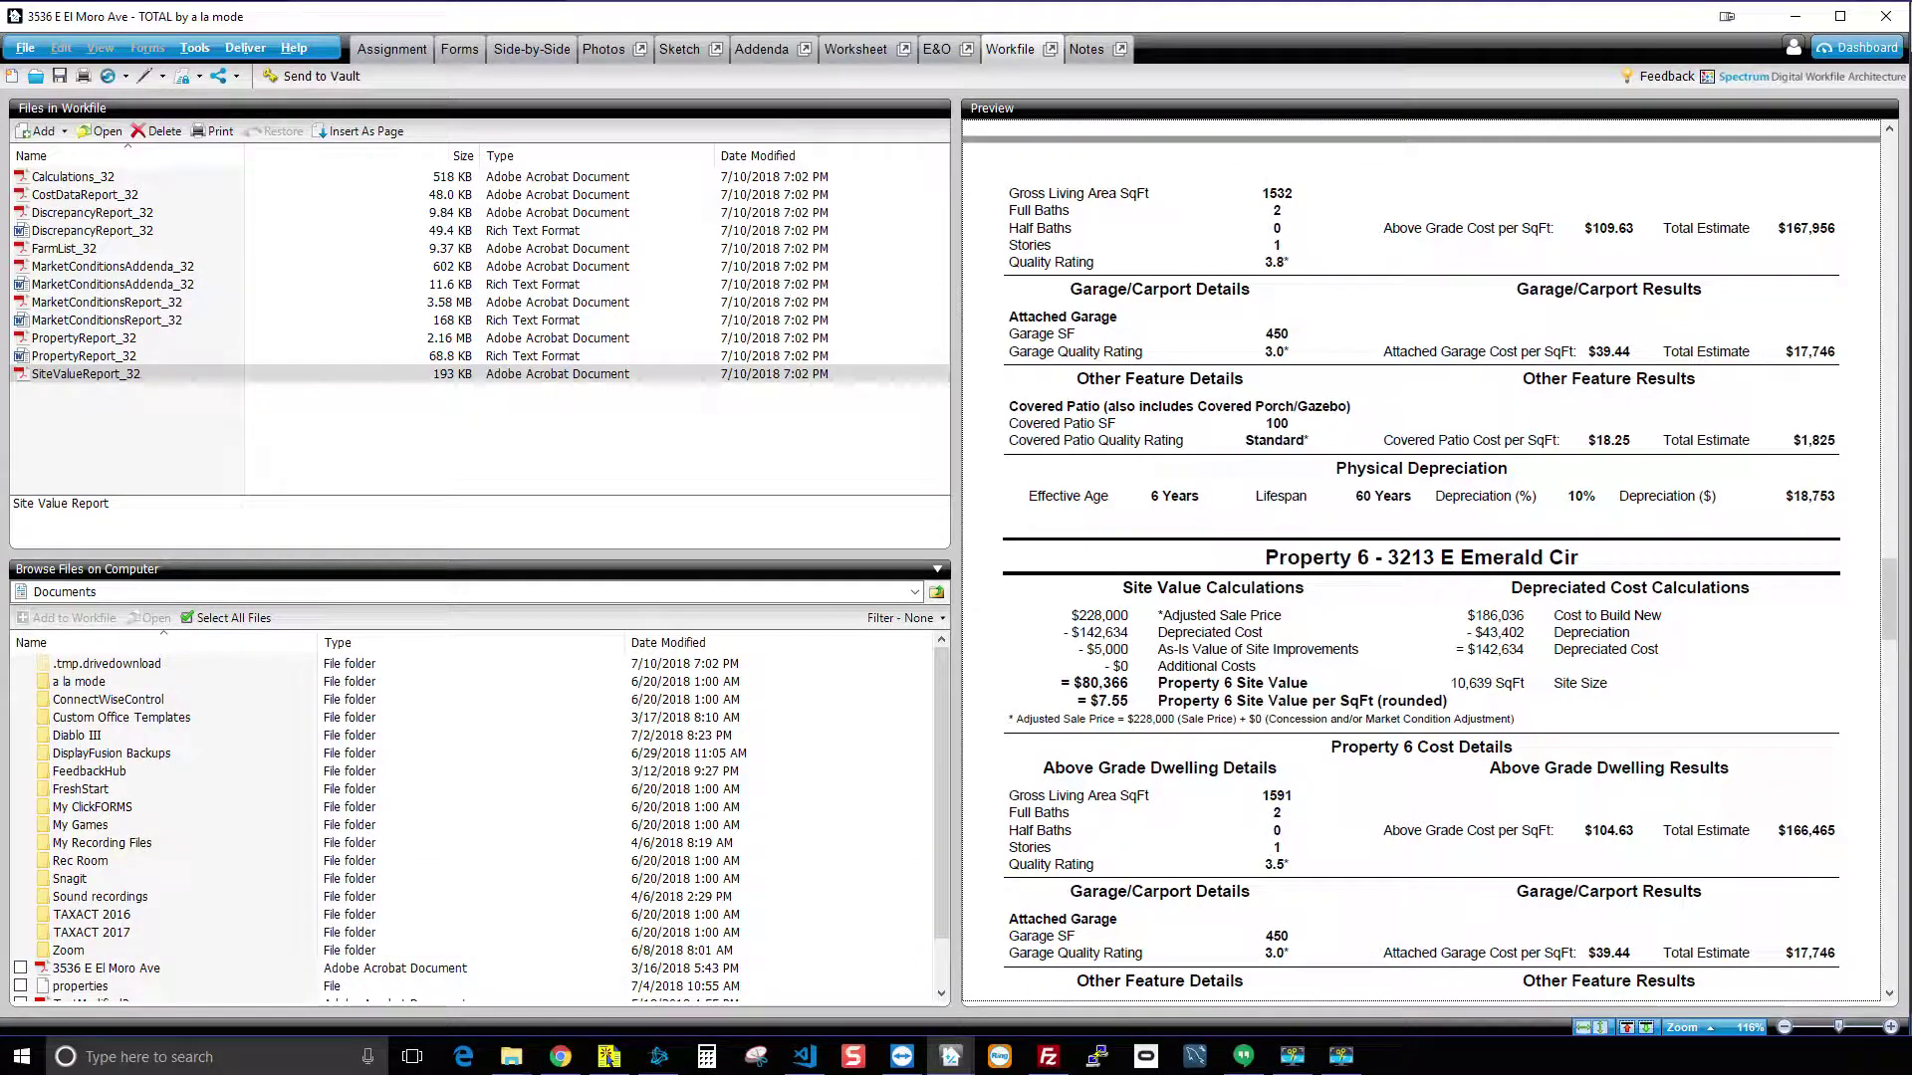
Step: Switch to the Spark web app in the browser and open its Contact Us information
{"action": "key", "text": "alt+Tab"}
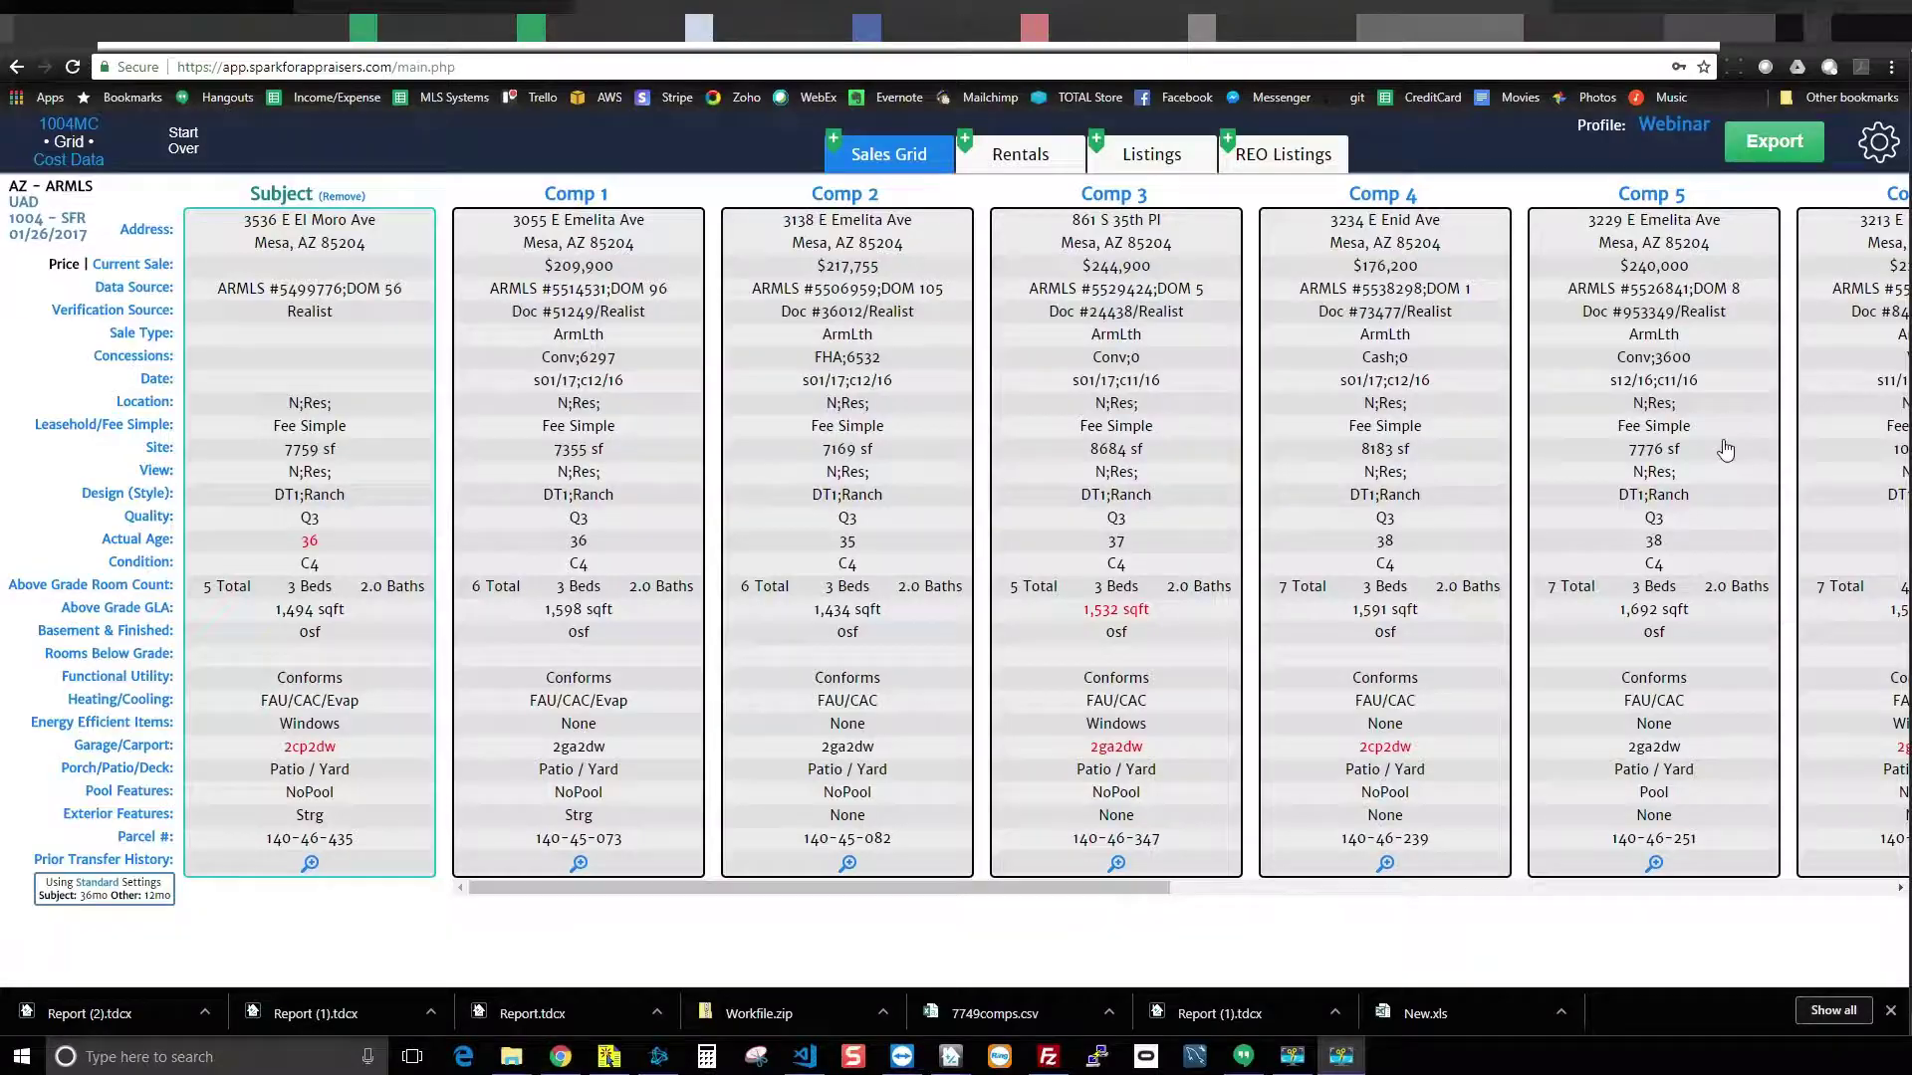
{"action": "left_click", "coordinate": [1878, 145]}
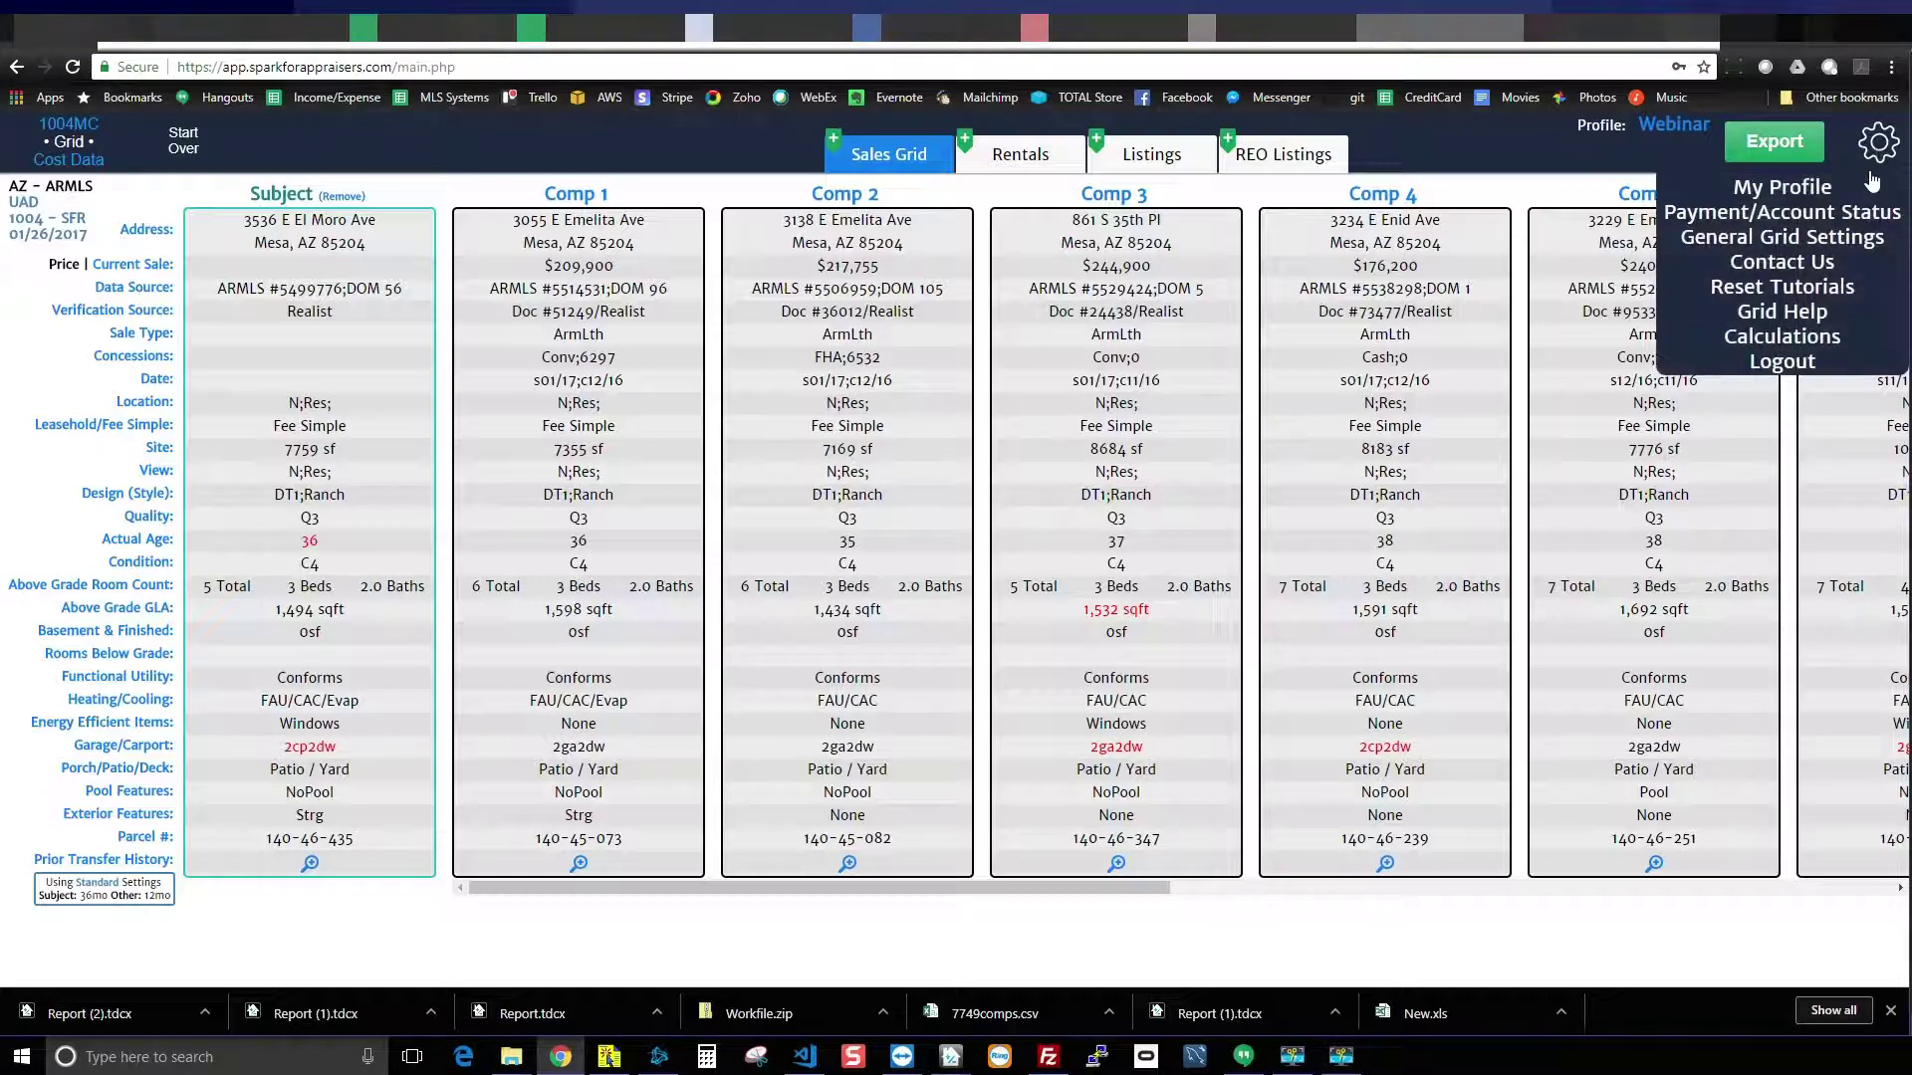
{"action": "left_click", "coordinate": [1792, 263]}
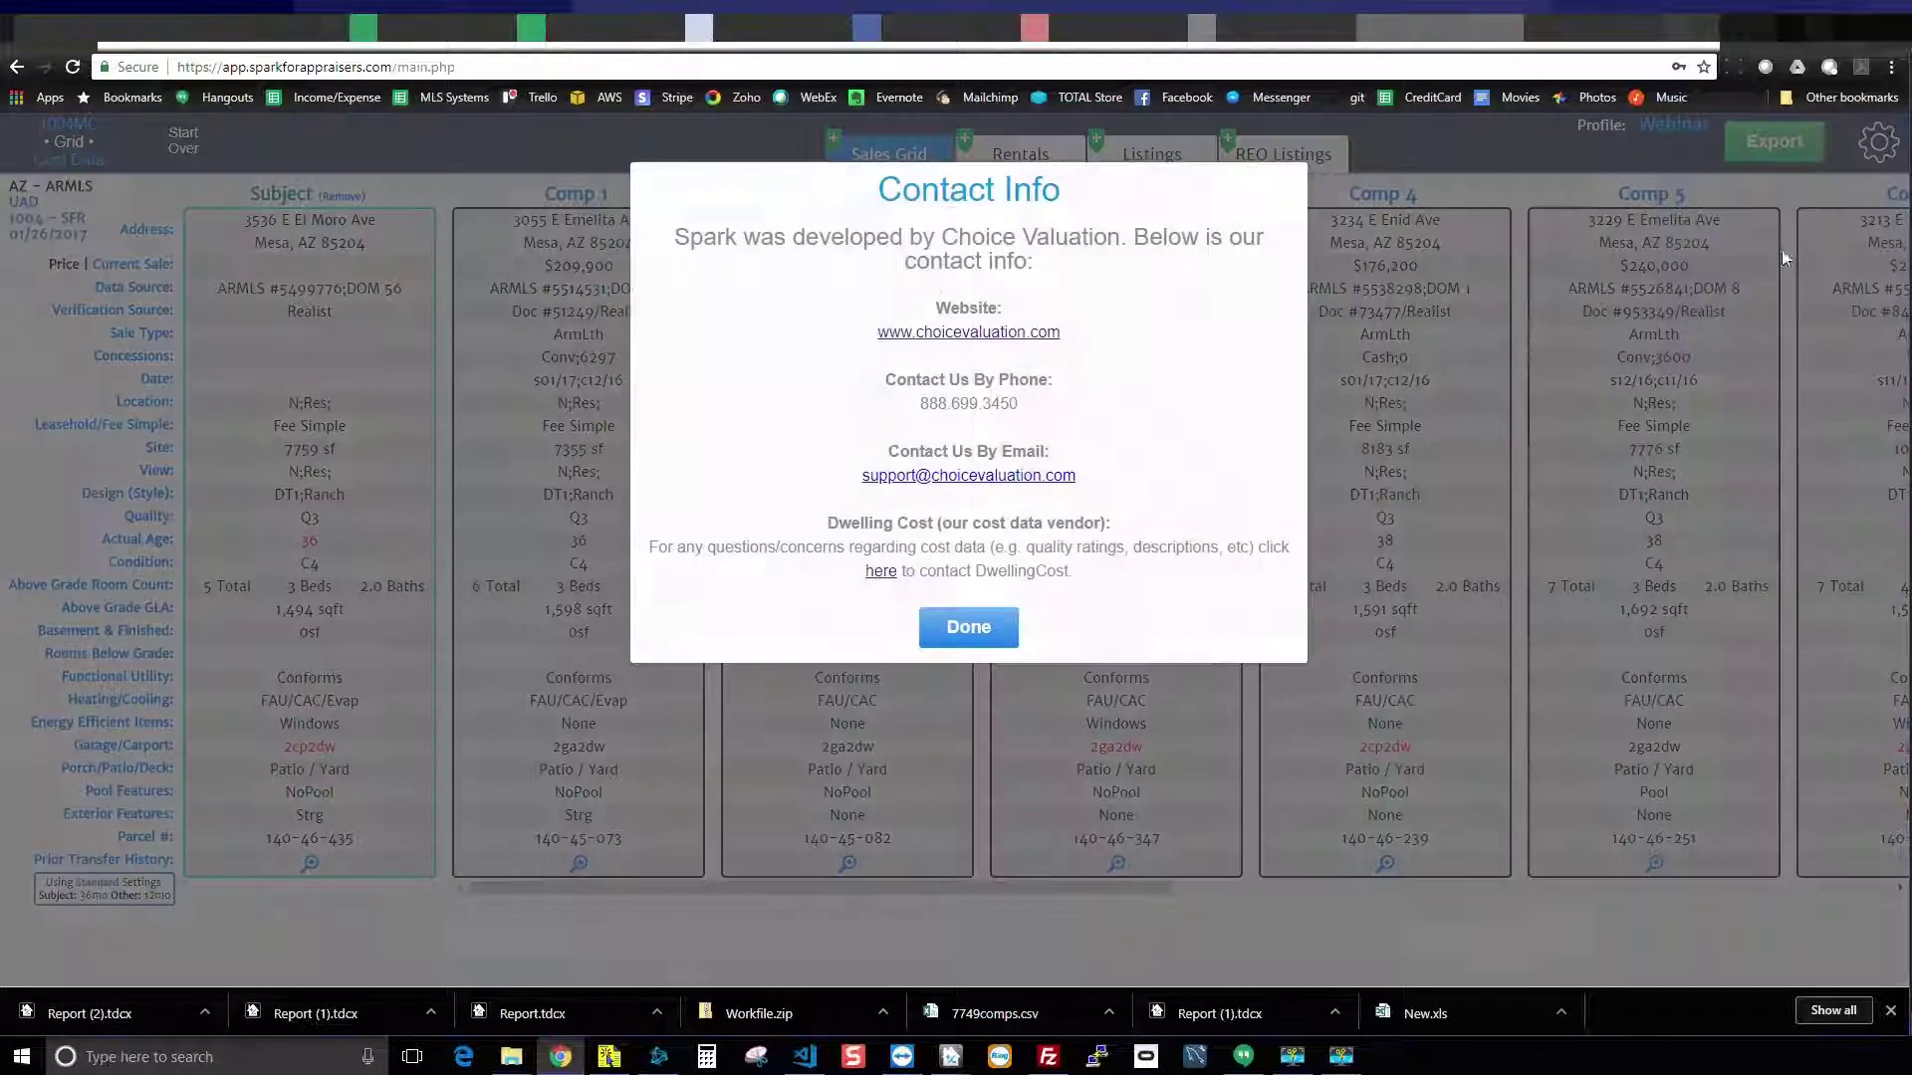